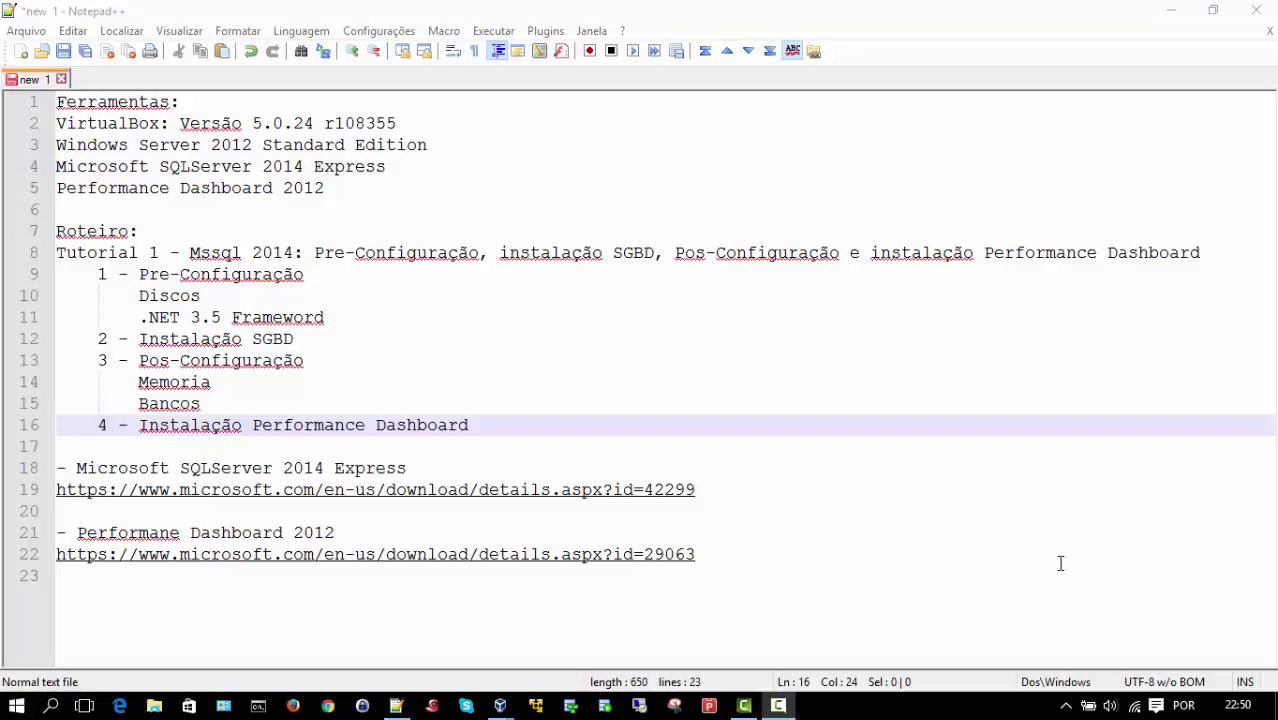
# Step: Change 'Frameword' to 'Framework' on line 11, then minimize Notepad++
pyautogui.click(352, 313)
pyautogui.press('BackSpace')
pyautogui.write('k')
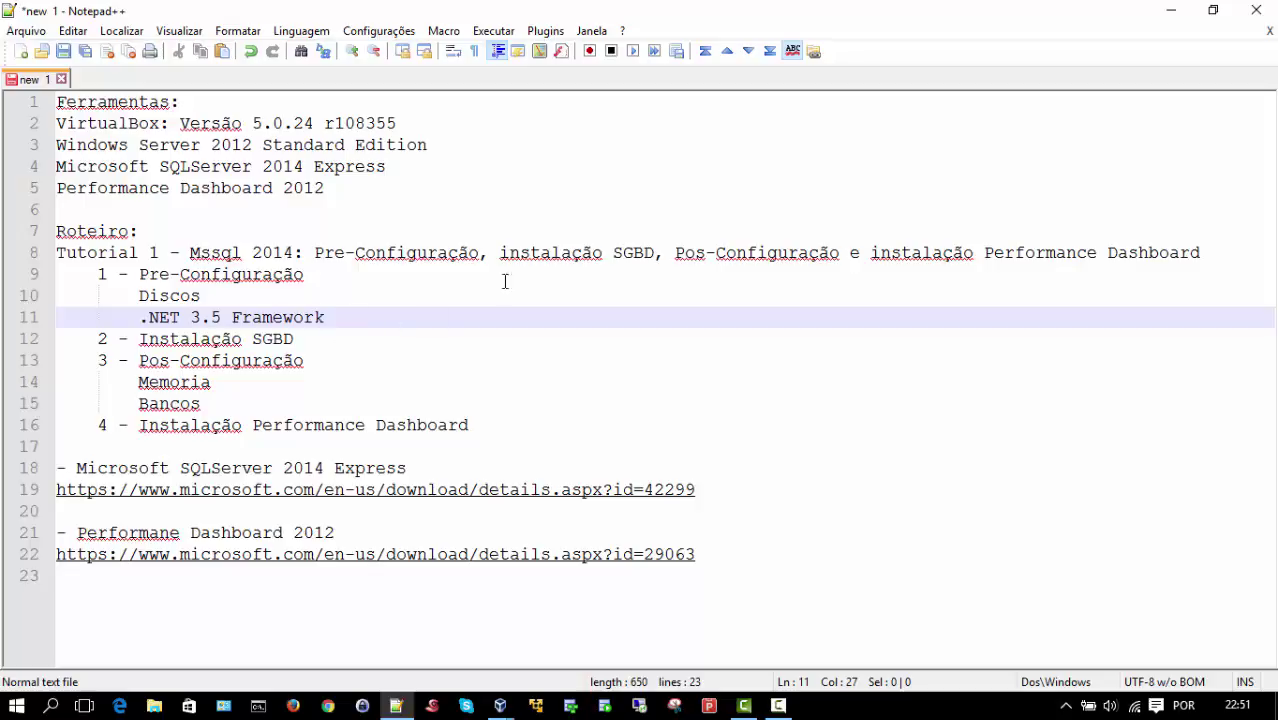
pyautogui.click(1167, 20)
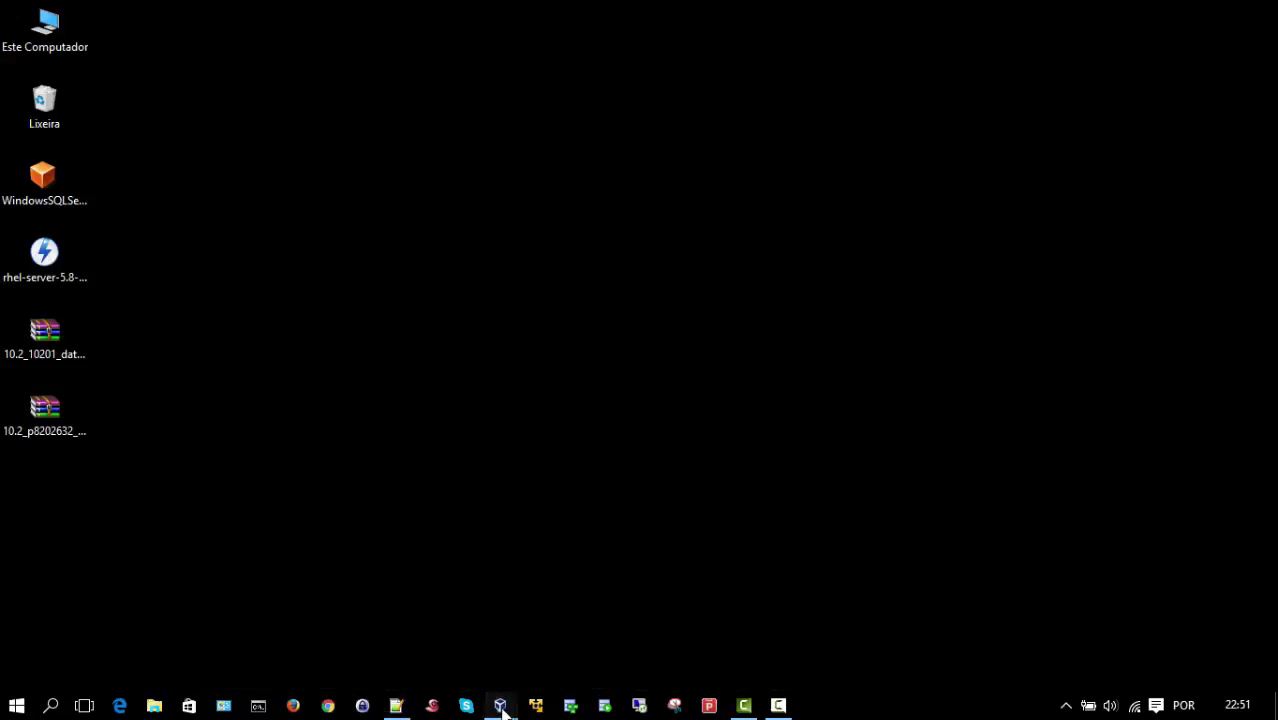
# Step: Switch from VirtualBox Manager to the running Windows SQLServer 2014 VM window
pyautogui.moveTo(503, 710)
pyautogui.click(442, 672)
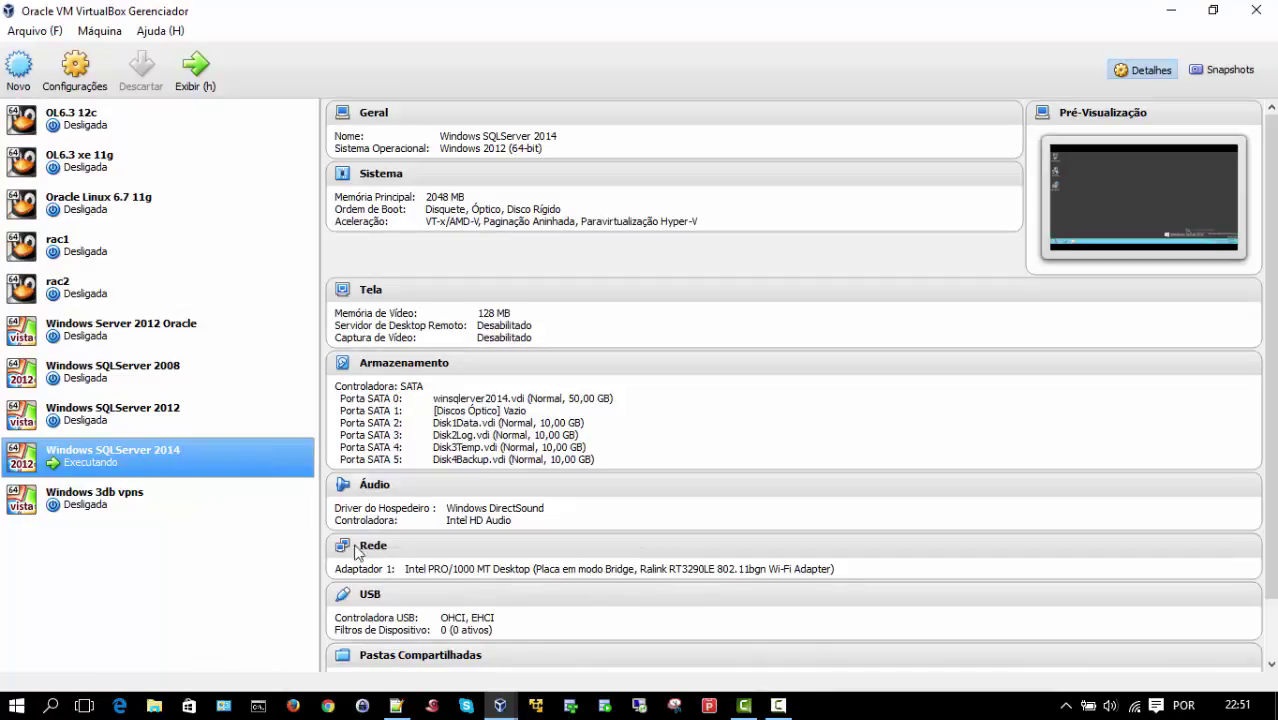
pyautogui.moveTo(500, 705)
pyautogui.click(527, 662)
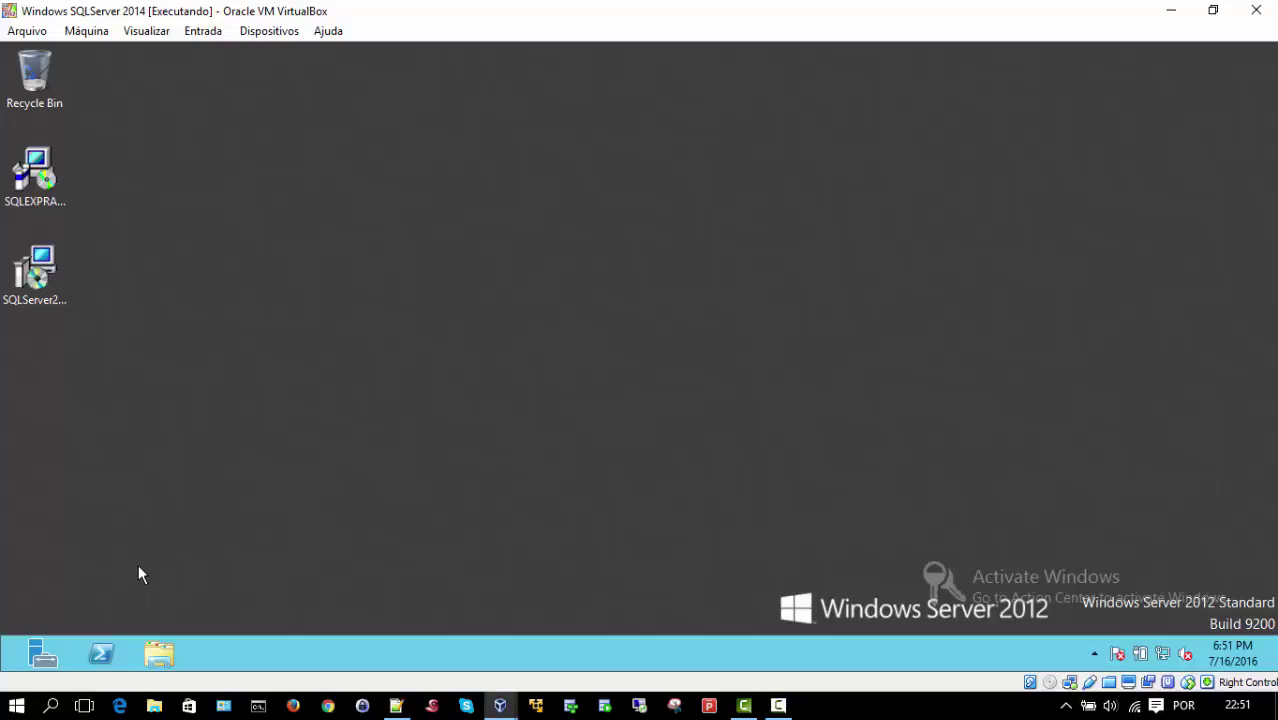
# Step: Launch the Add Roles and Features Wizard from the VM's Server Manager
pyautogui.click(52, 654)
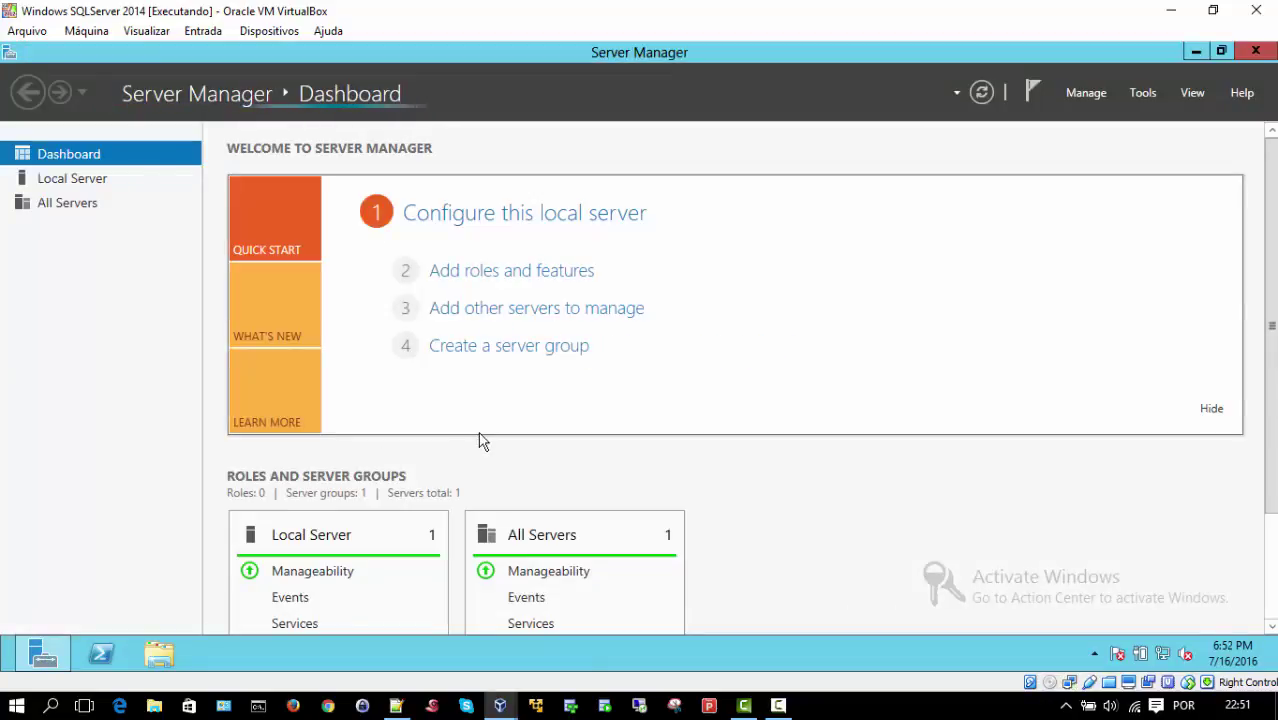
pyautogui.click(509, 274)
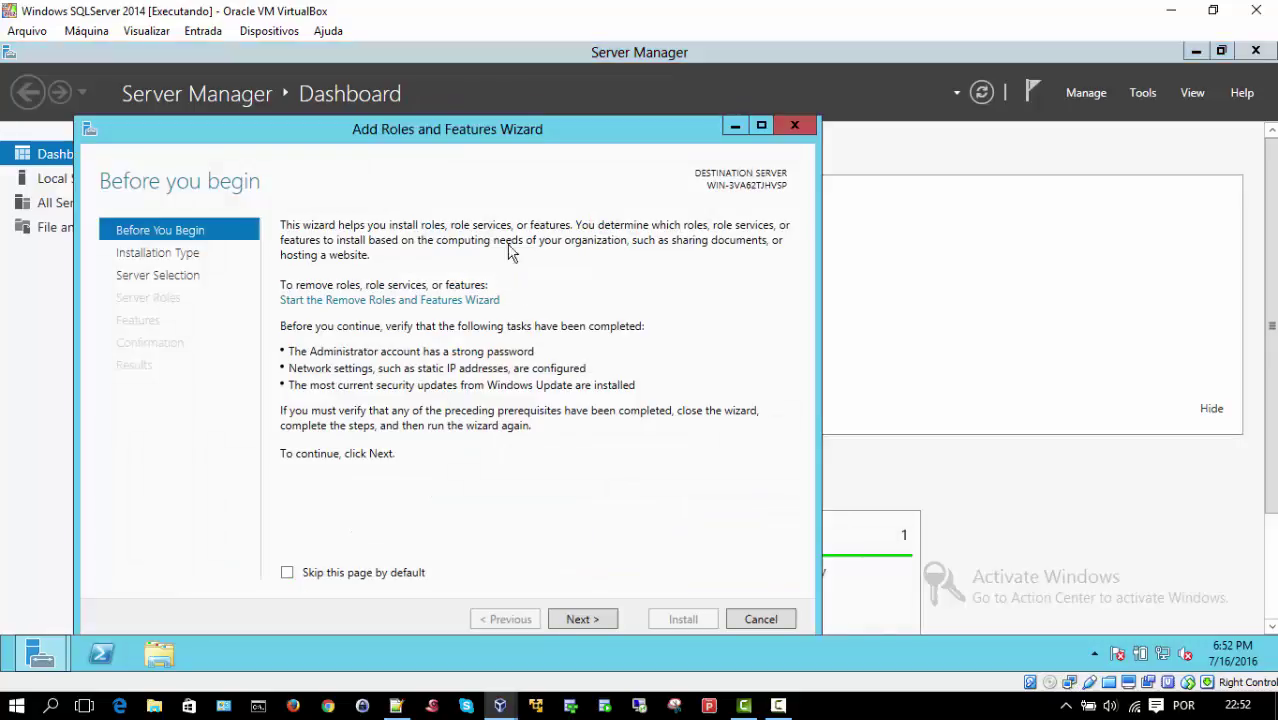
pyautogui.moveTo(530, 135); pyautogui.dragTo(597, 100)
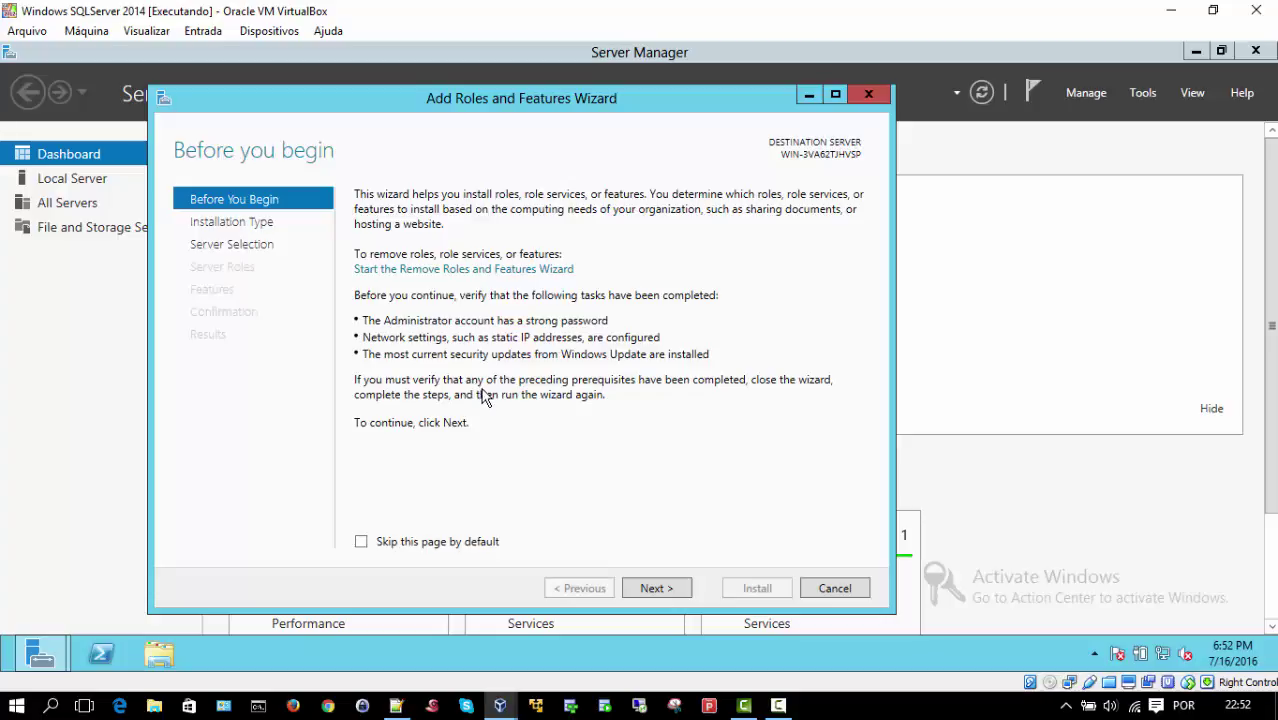
# Step: Keep role-based installation on the local server, adding no roles, until Features appears
pyautogui.click(656, 590)
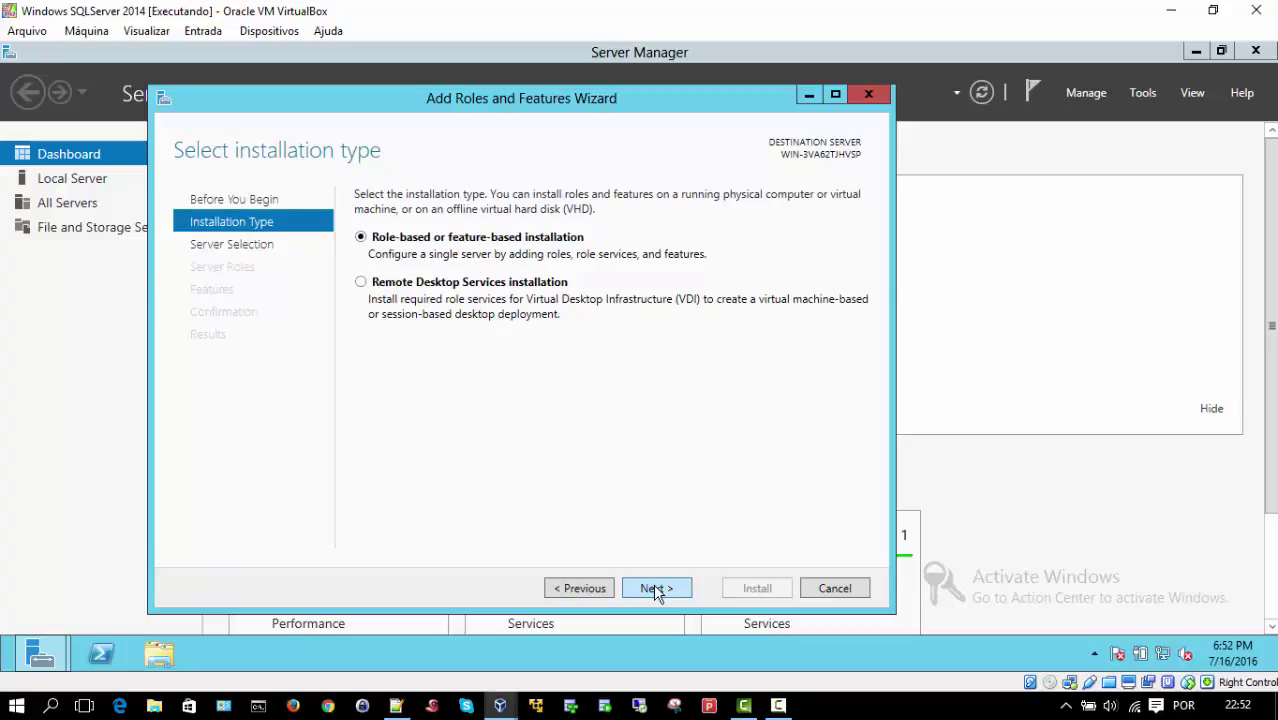
pyautogui.click(656, 590)
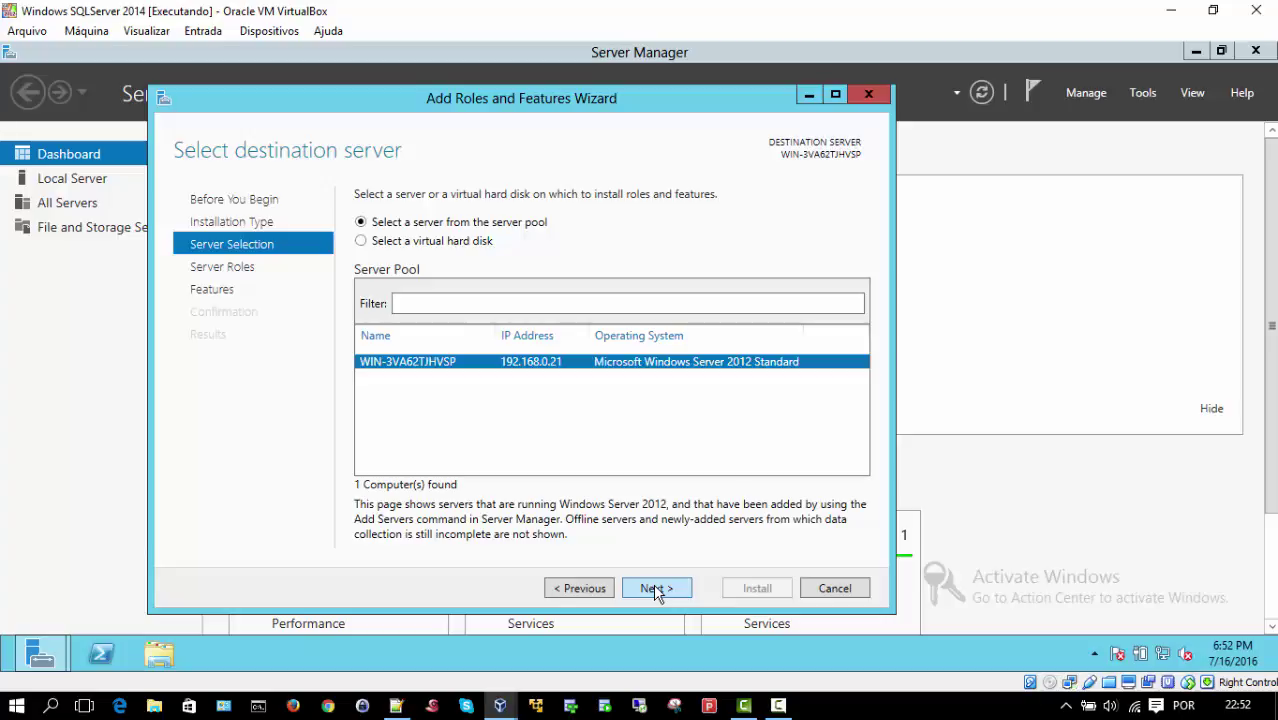
pyautogui.click(655, 589)
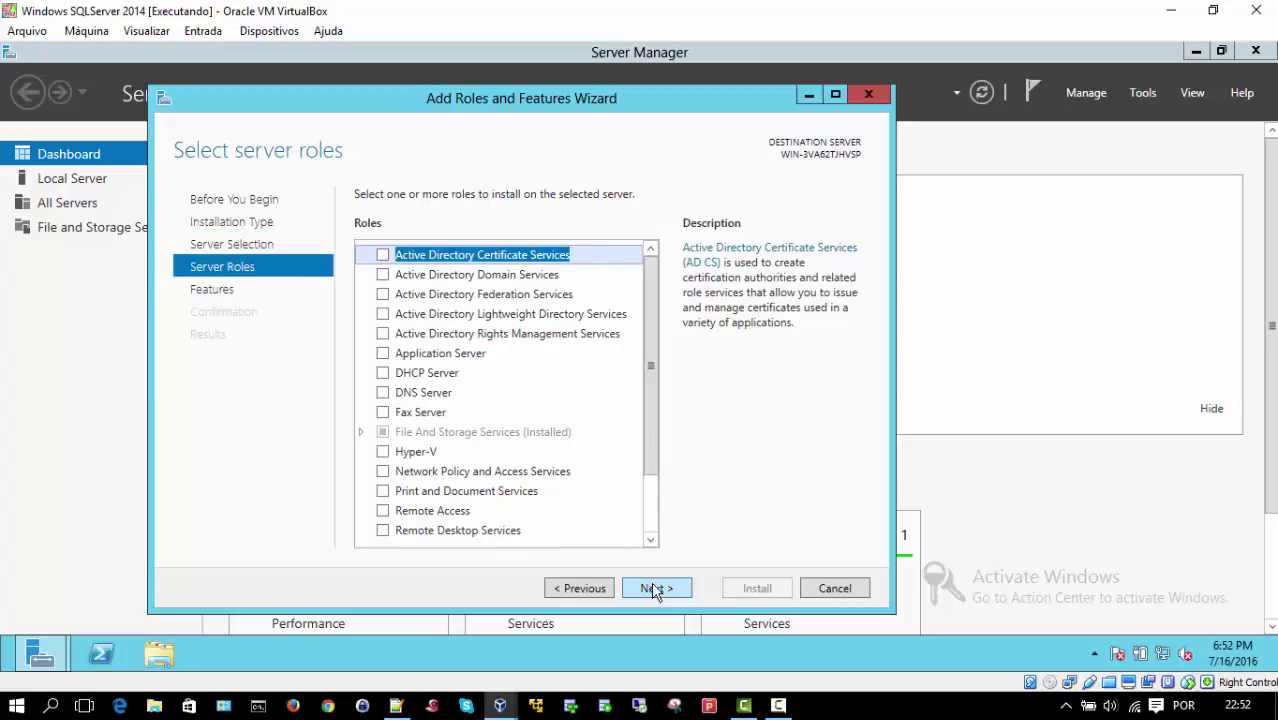
pyautogui.moveTo(646, 325); pyautogui.dragTo(652, 295)
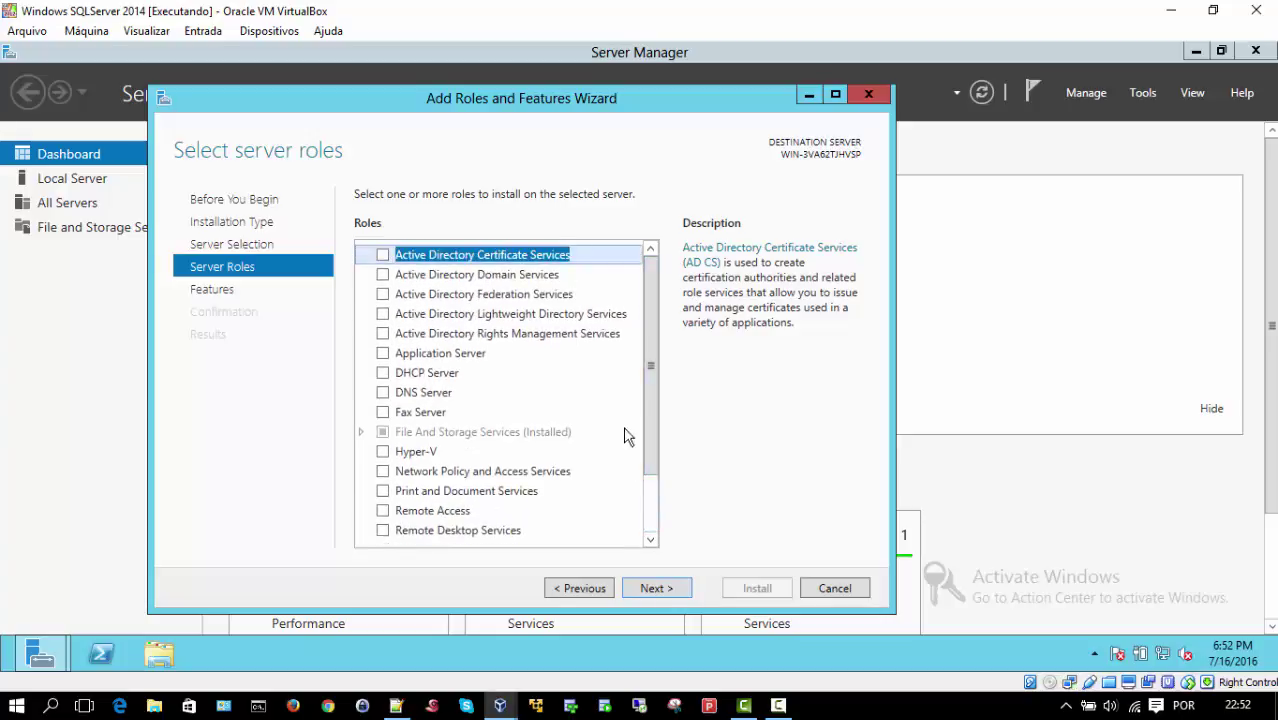
pyautogui.click(649, 589)
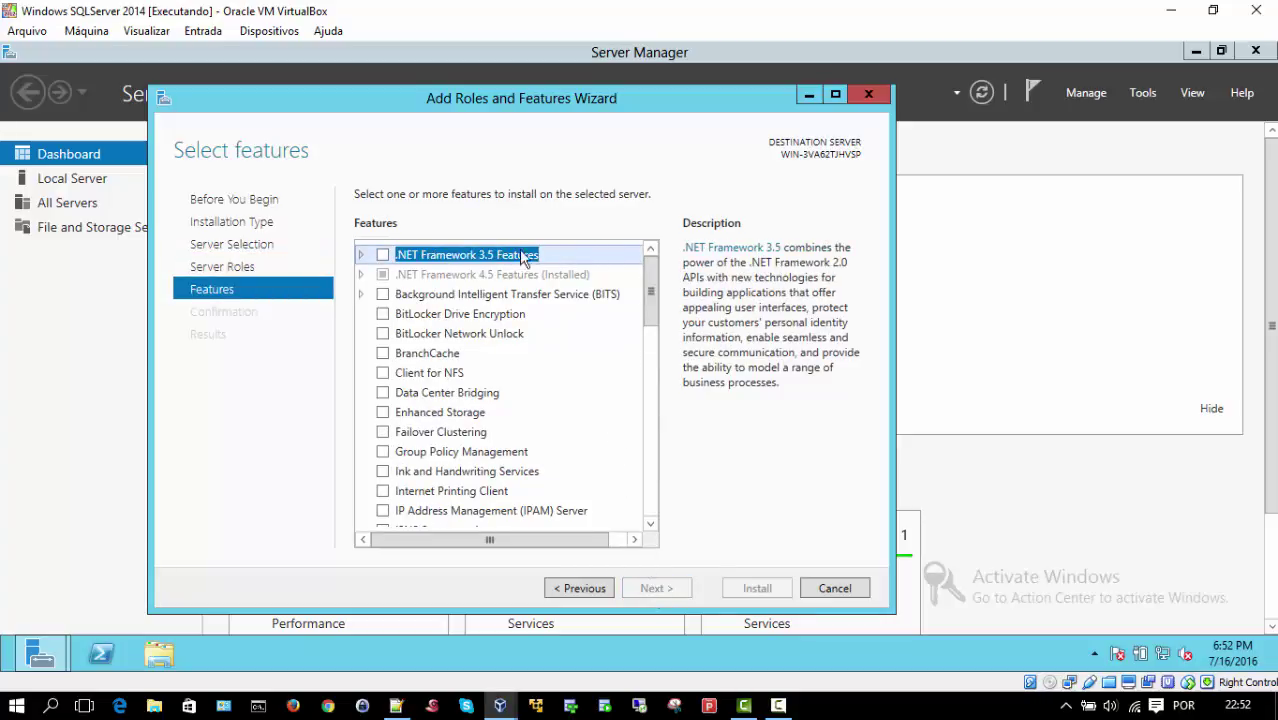
# Step: Check .NET Framework 3.5 under .NET Framework 3.5 Features, confirm, and install it
pyautogui.click(361, 256)
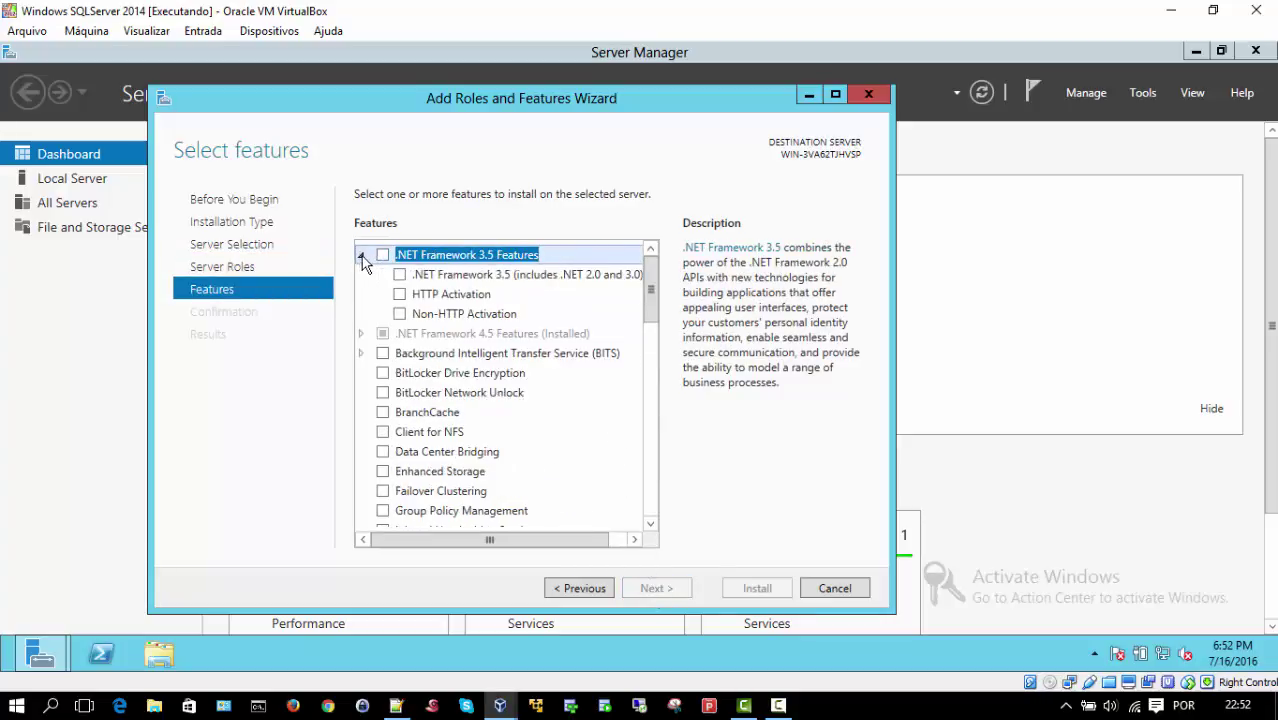
pyautogui.click(383, 255)
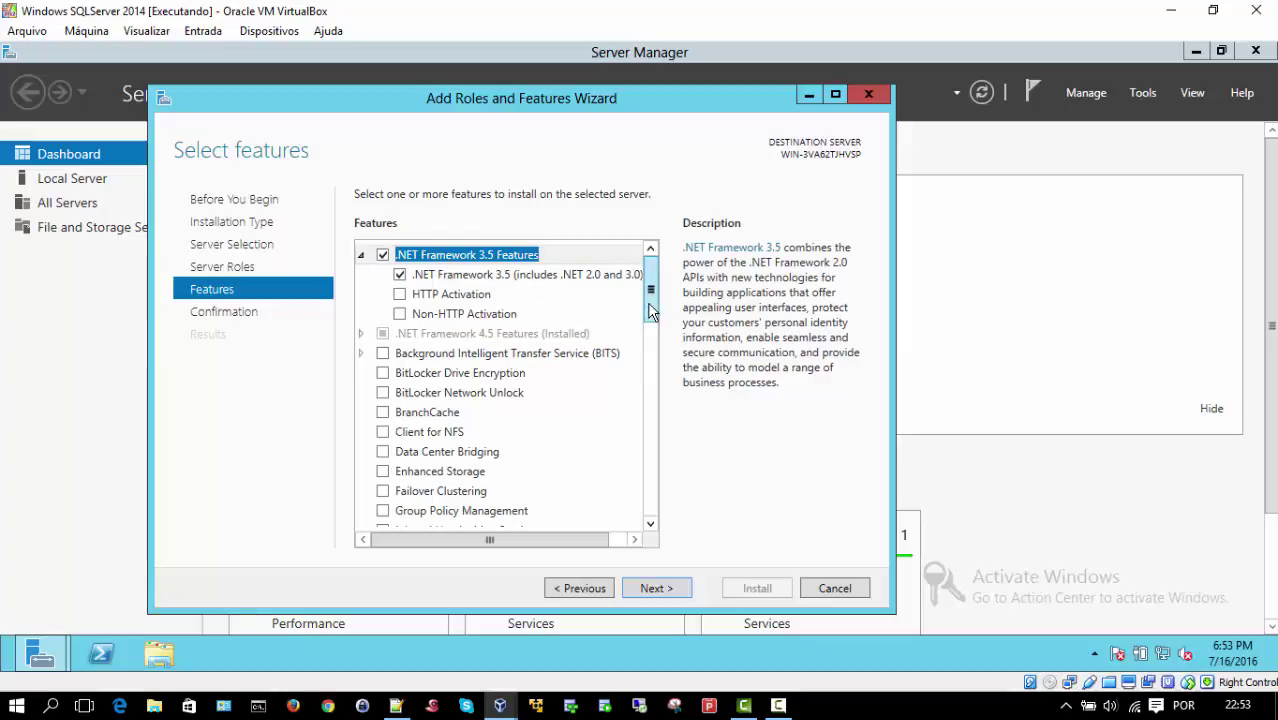
pyautogui.moveTo(647, 302)
pyautogui.mouseDown()
pyautogui.moveTo(651, 505)
pyautogui.moveTo(660, 286)
pyautogui.mouseUp()
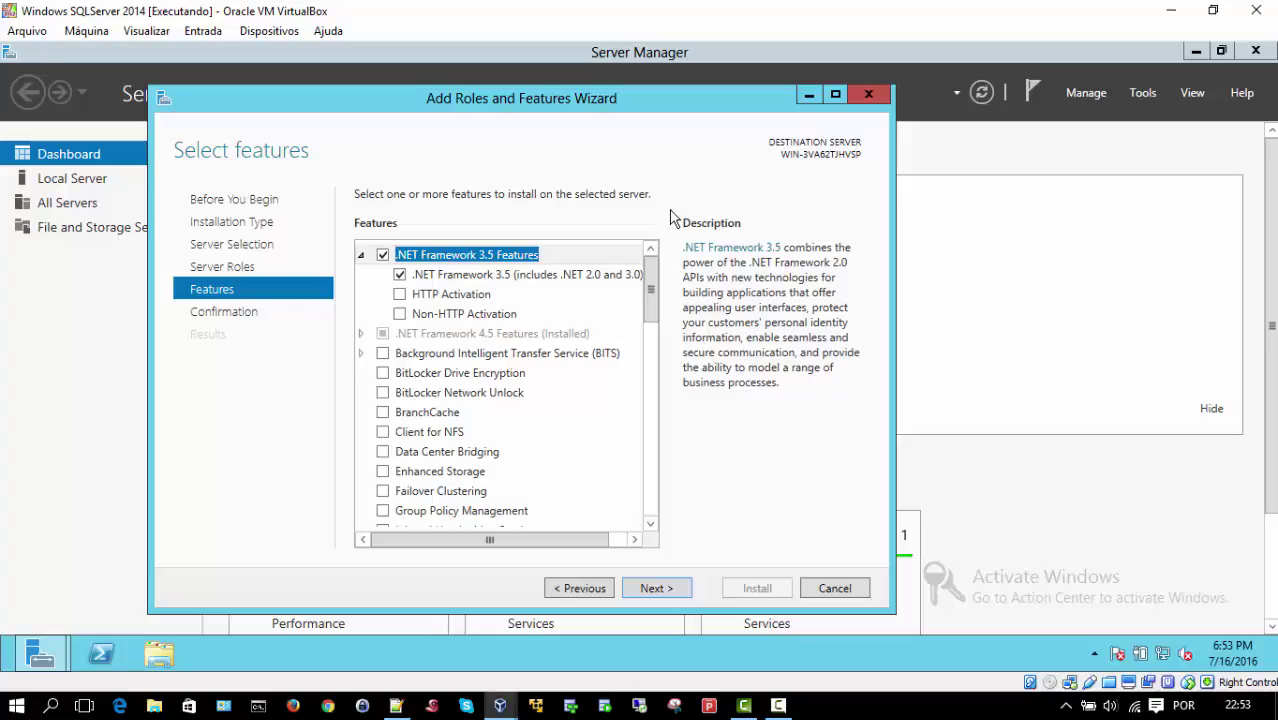
pyautogui.click(657, 594)
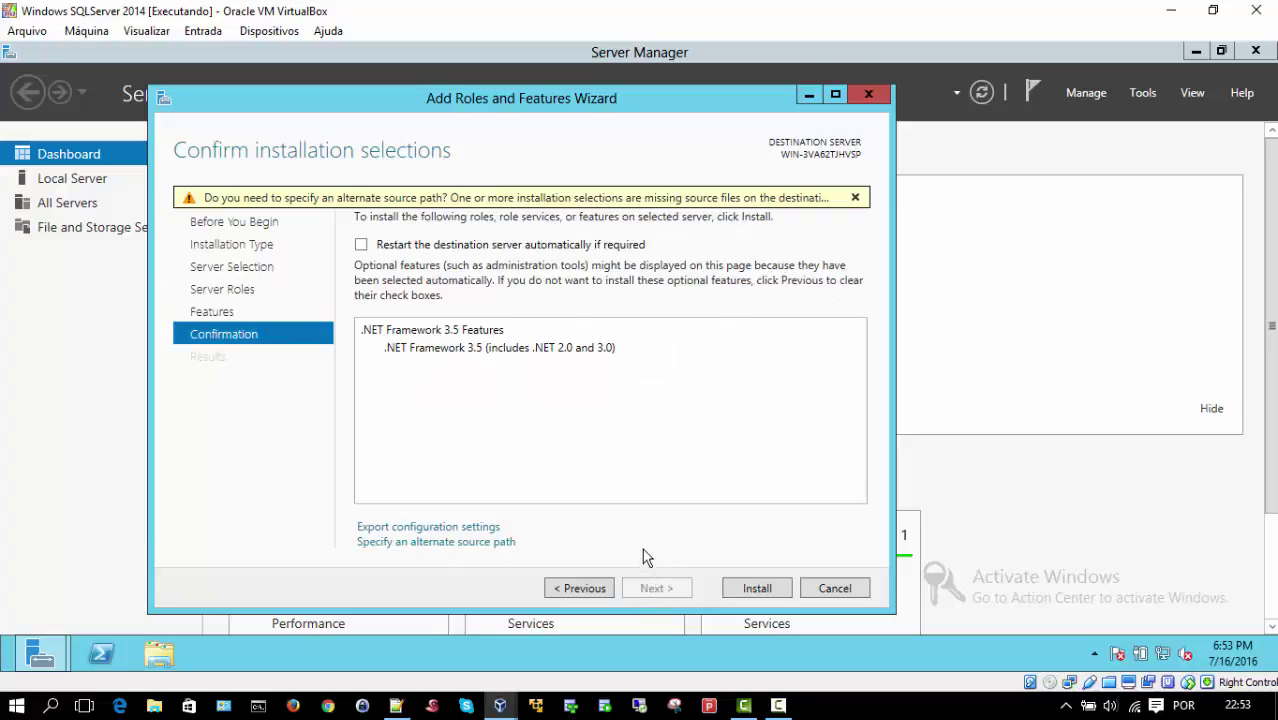
pyautogui.click(753, 590)
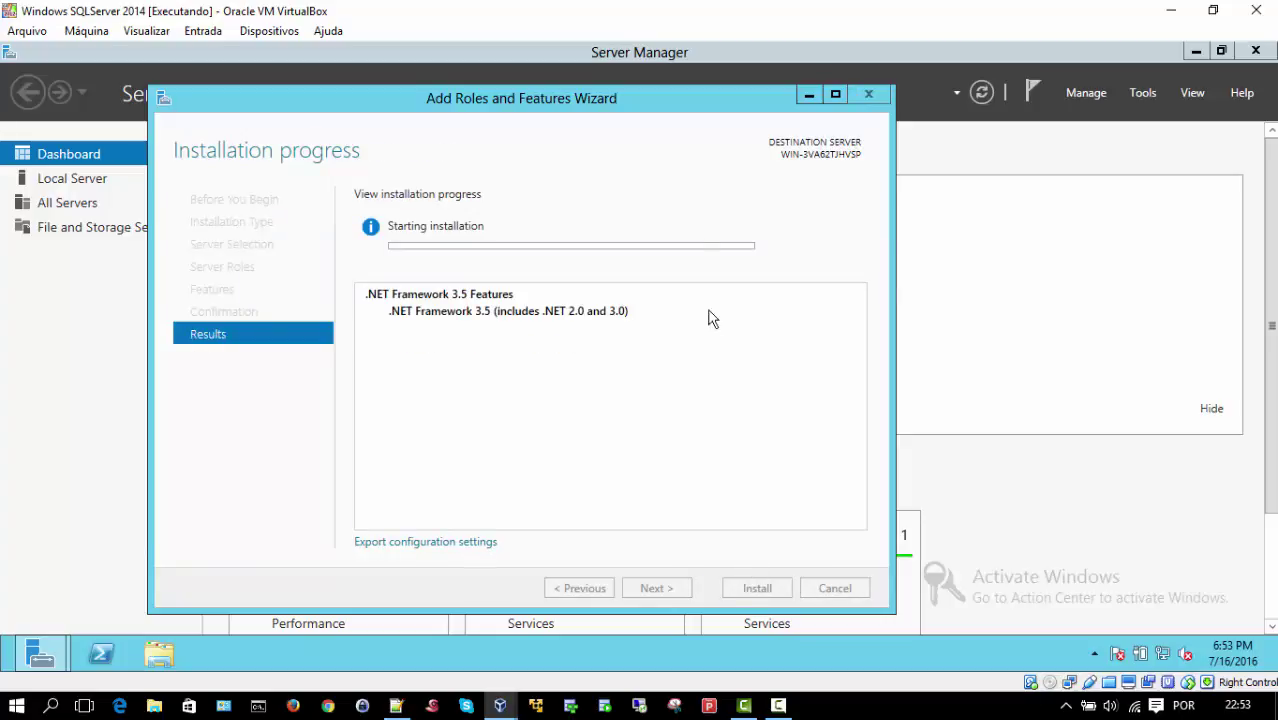
# Step: Wait for the .NET Framework 3.5 install to report success, then close the wizard
pyautogui.click(1194, 52)
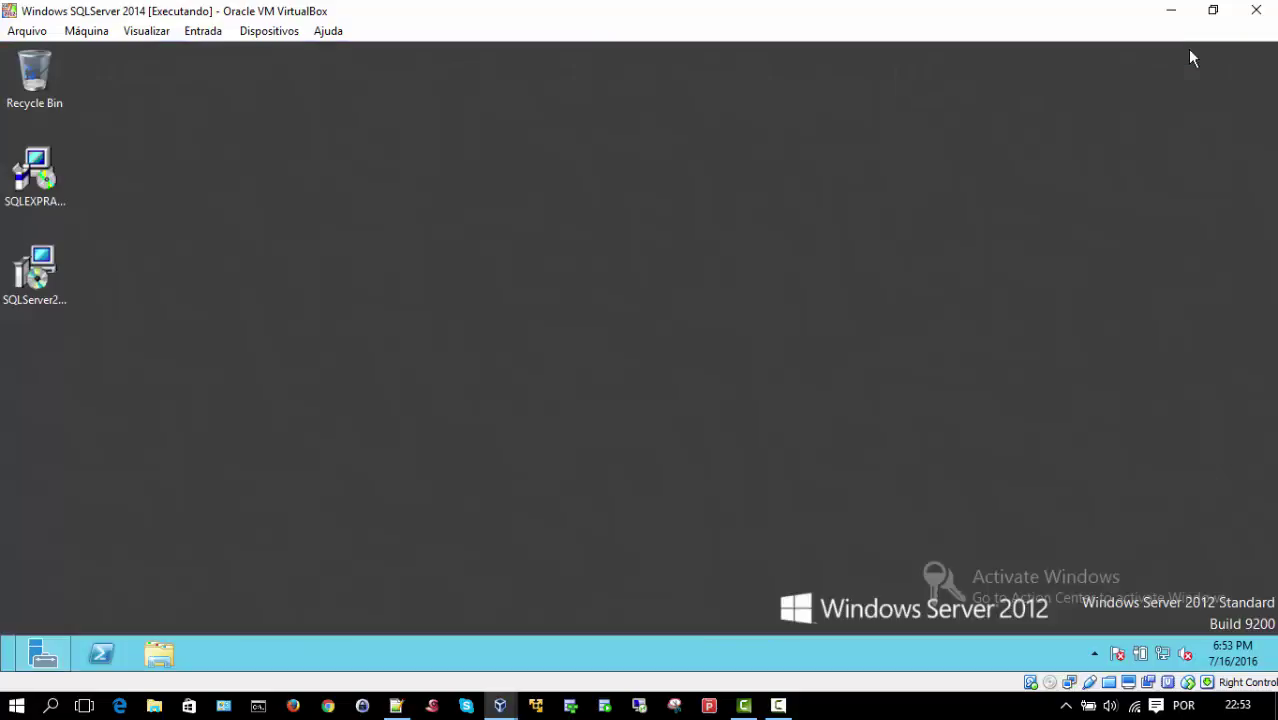
pyautogui.click(30, 662)
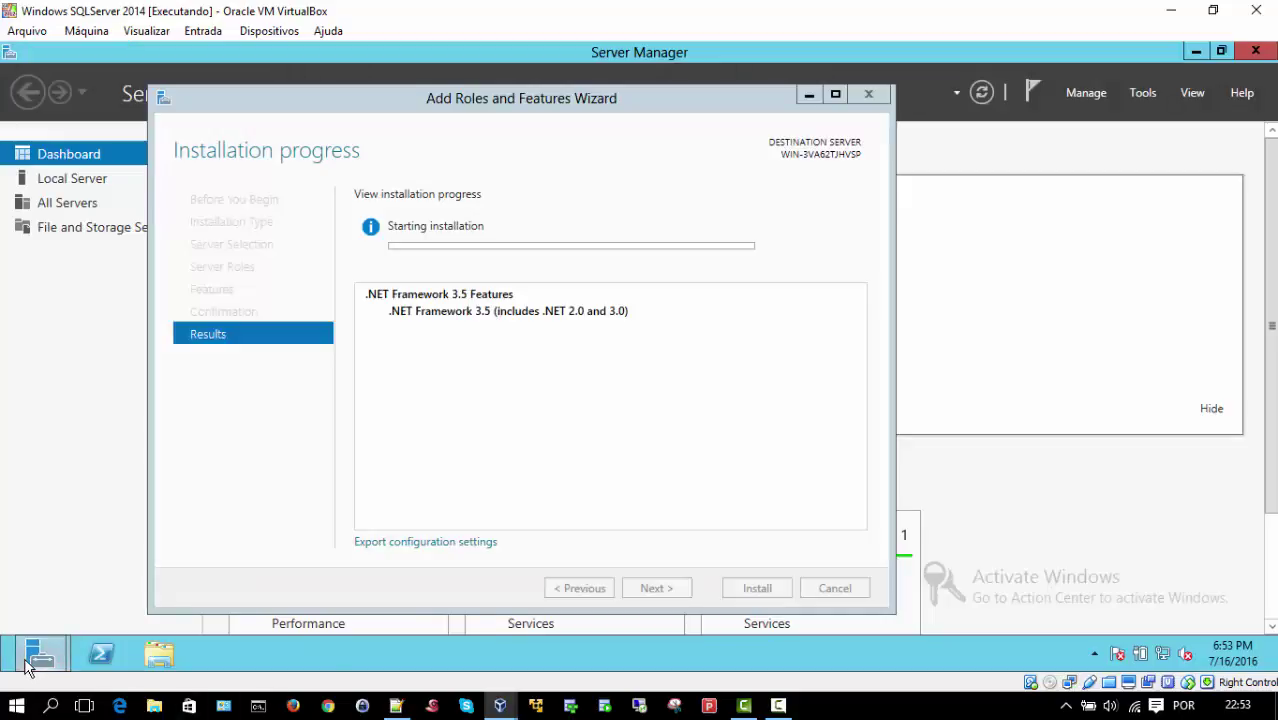
pyautogui.moveTo(537, 96); pyautogui.dragTo(634, 84)
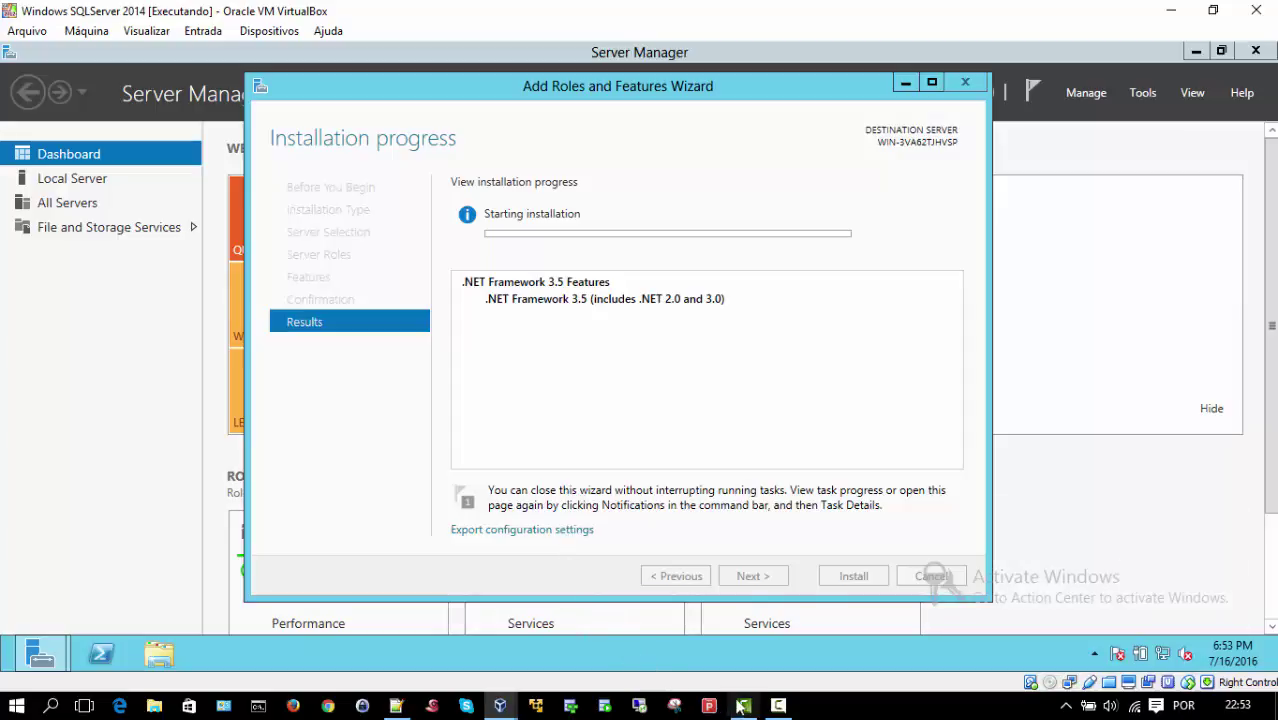
pyautogui.moveTo(772, 712)
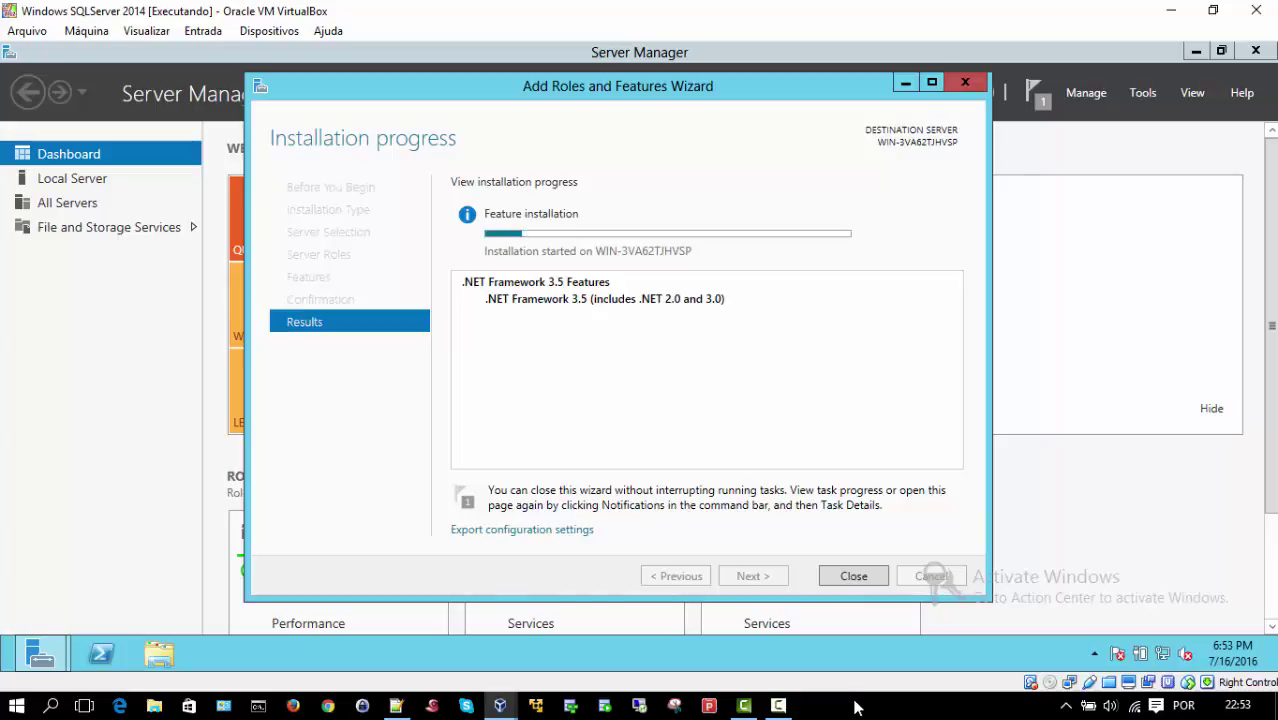
pyautogui.click(774, 714)
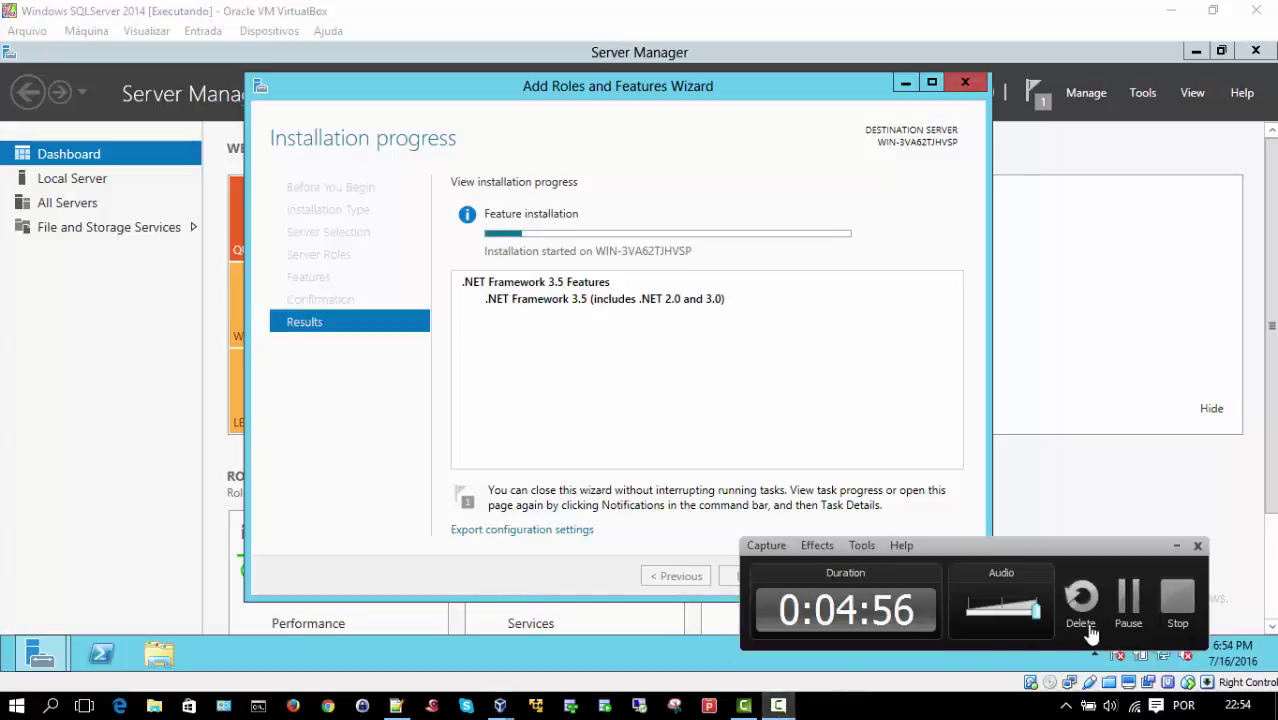
pyautogui.click(1127, 598)
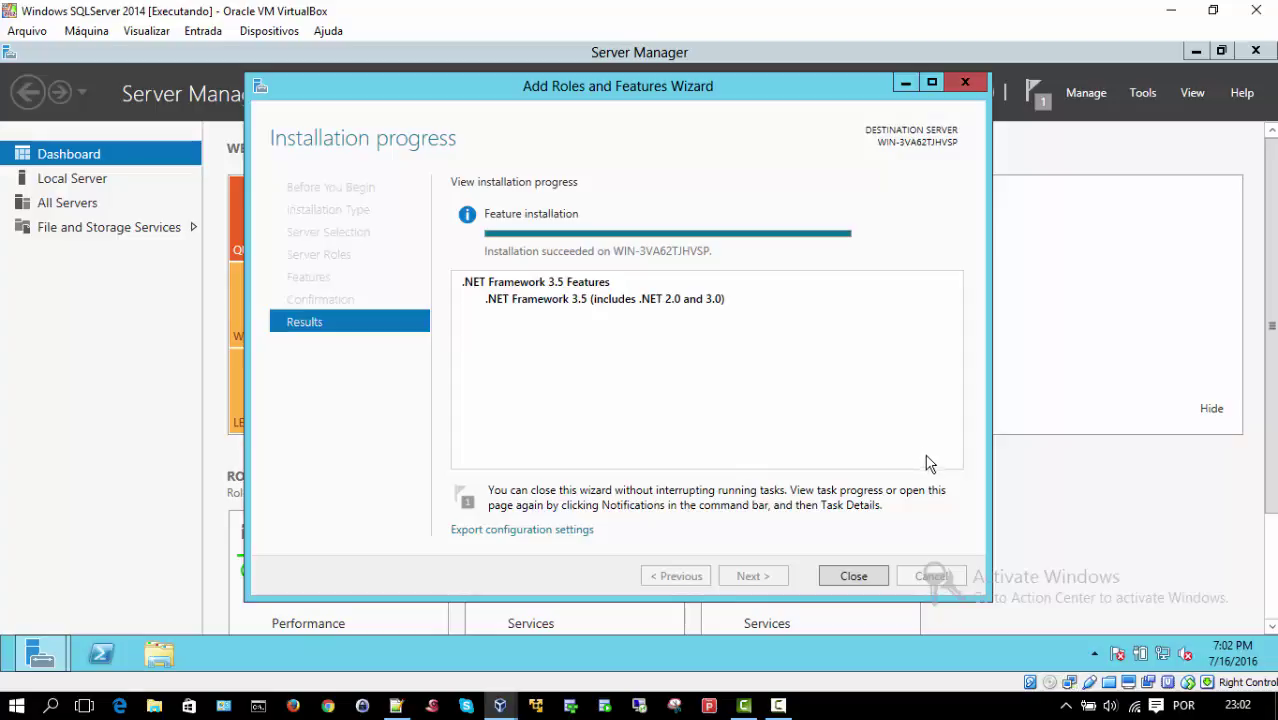
pyautogui.click(856, 575)
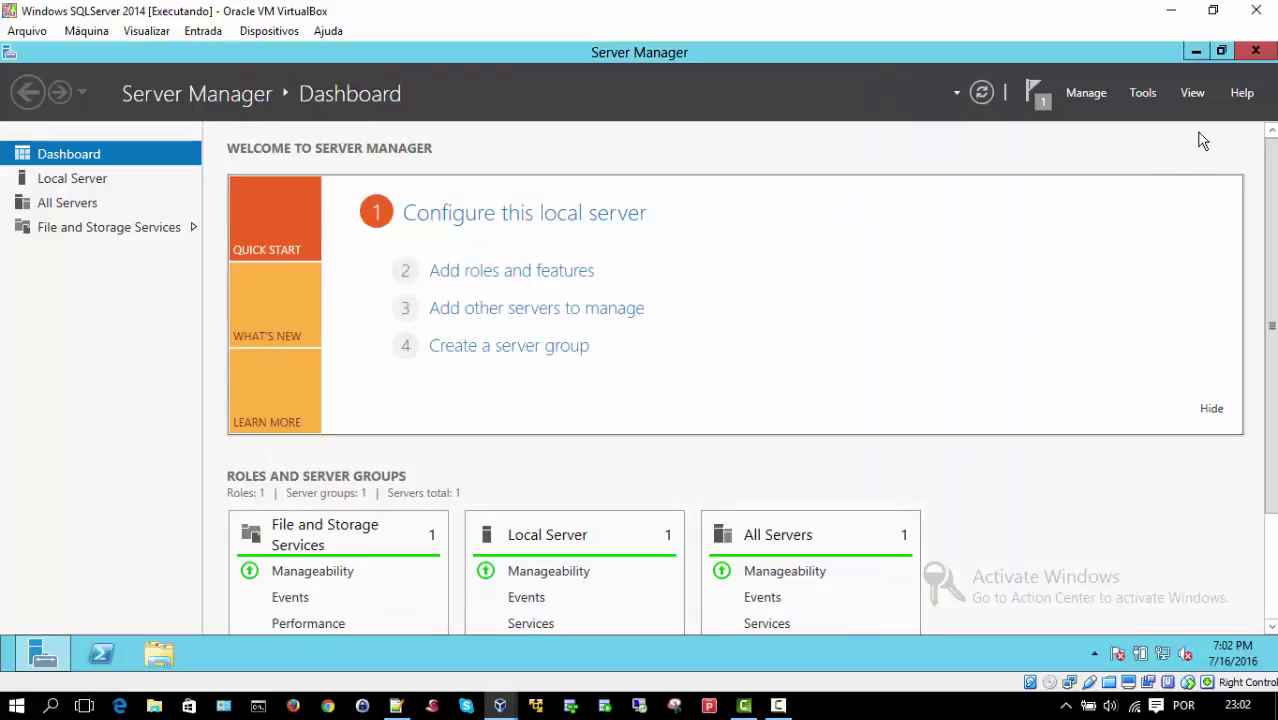
# Step: Close Server Manager, view the MSSQL drives under Computer in File Explorer, then close it
pyautogui.click(1255, 52)
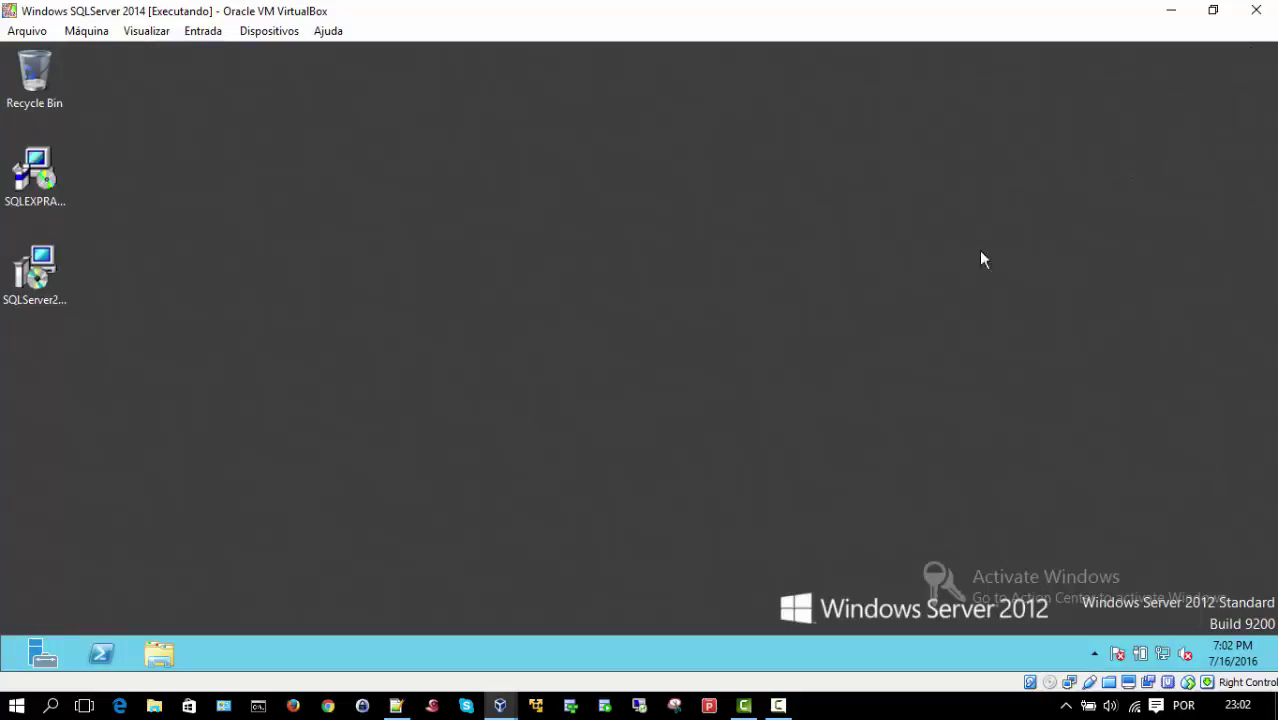
pyautogui.click(157, 655)
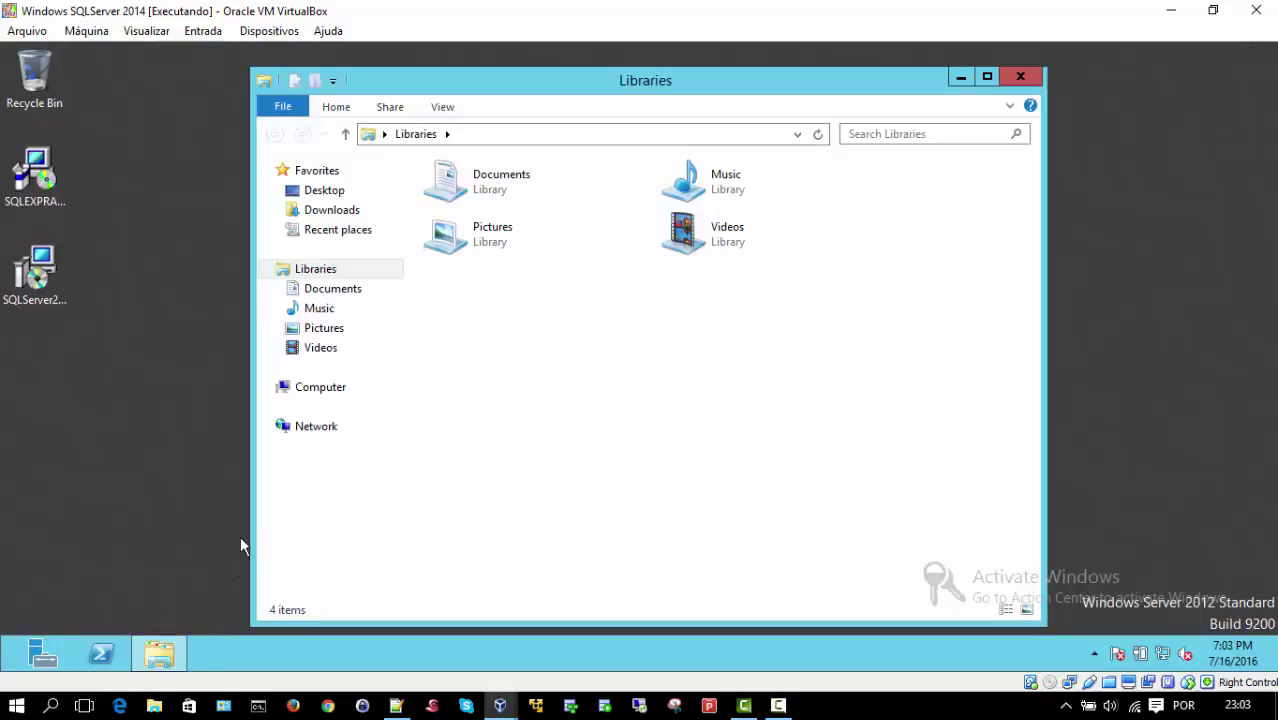
pyautogui.click(314, 395)
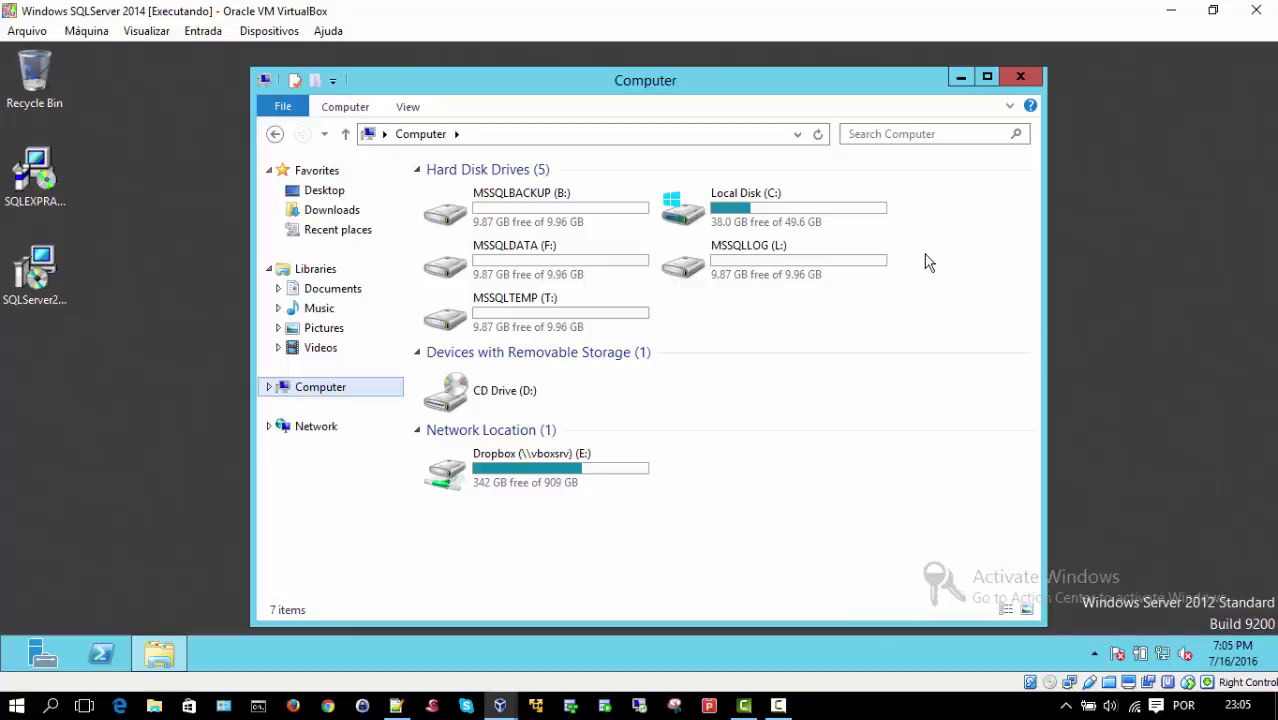
pyautogui.click(1020, 78)
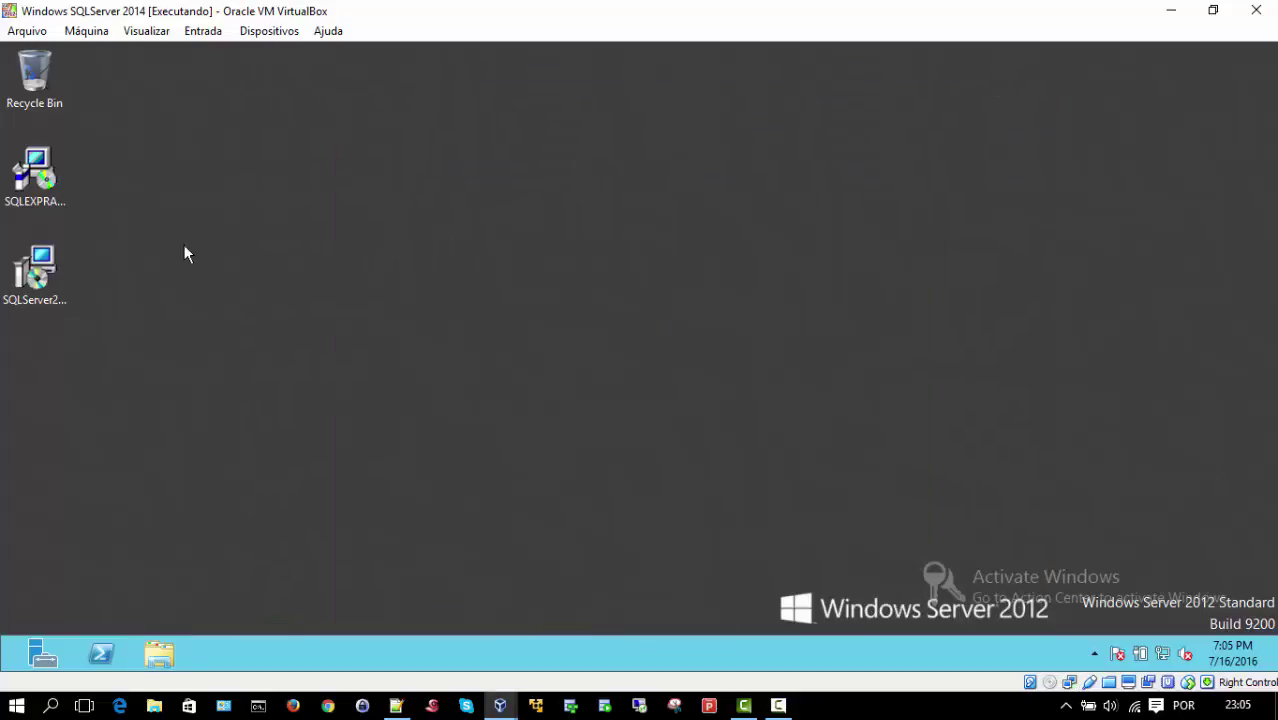
# Step: Run the SQLEXPRADV_x64_ENU installer from the guest desktop
pyautogui.click(60, 185)
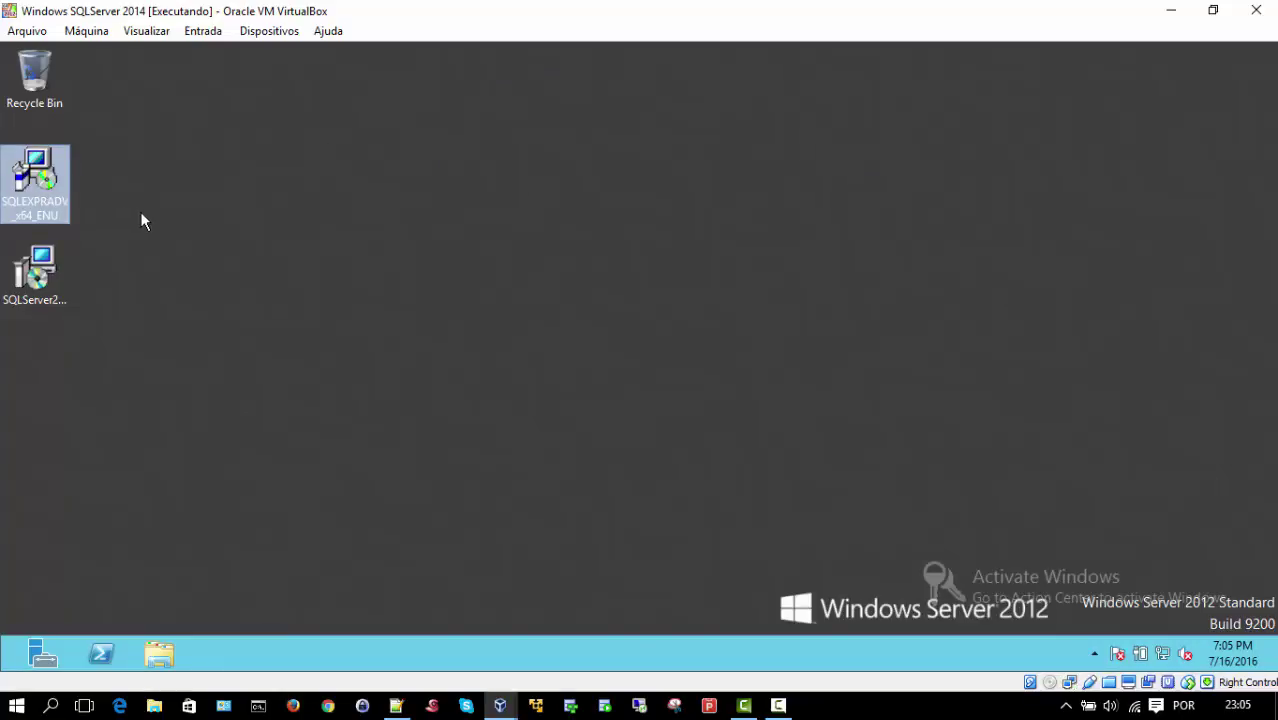
pyautogui.click(140, 212)
pyautogui.click(40, 183)
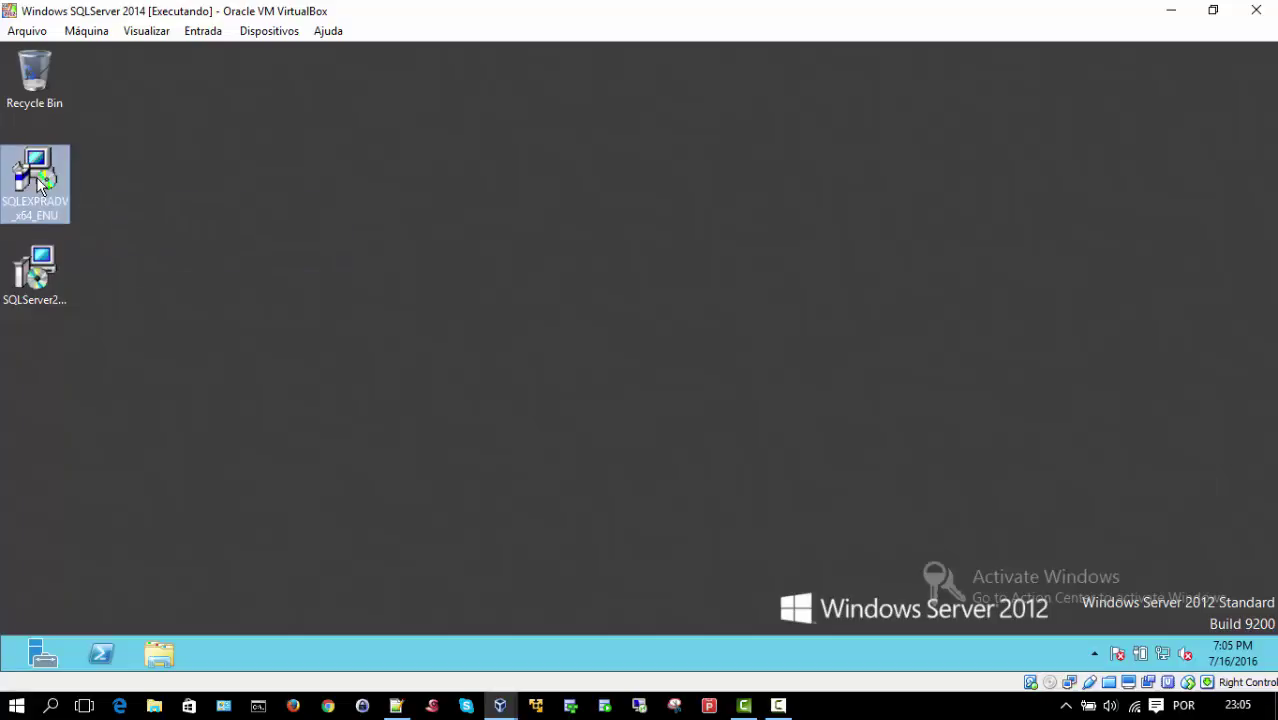
pyautogui.doubleClick(40, 183)
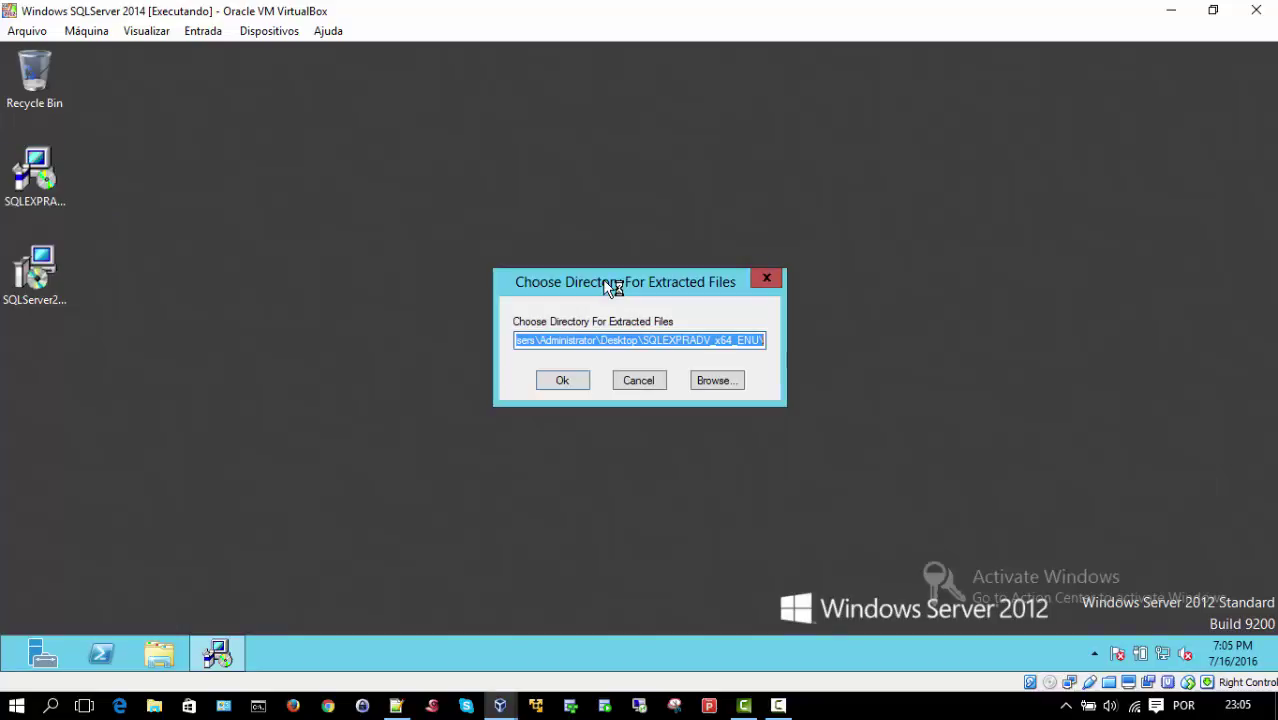
# Step: Extract the SQL Server Express files to the default folder
pyautogui.click(561, 381)
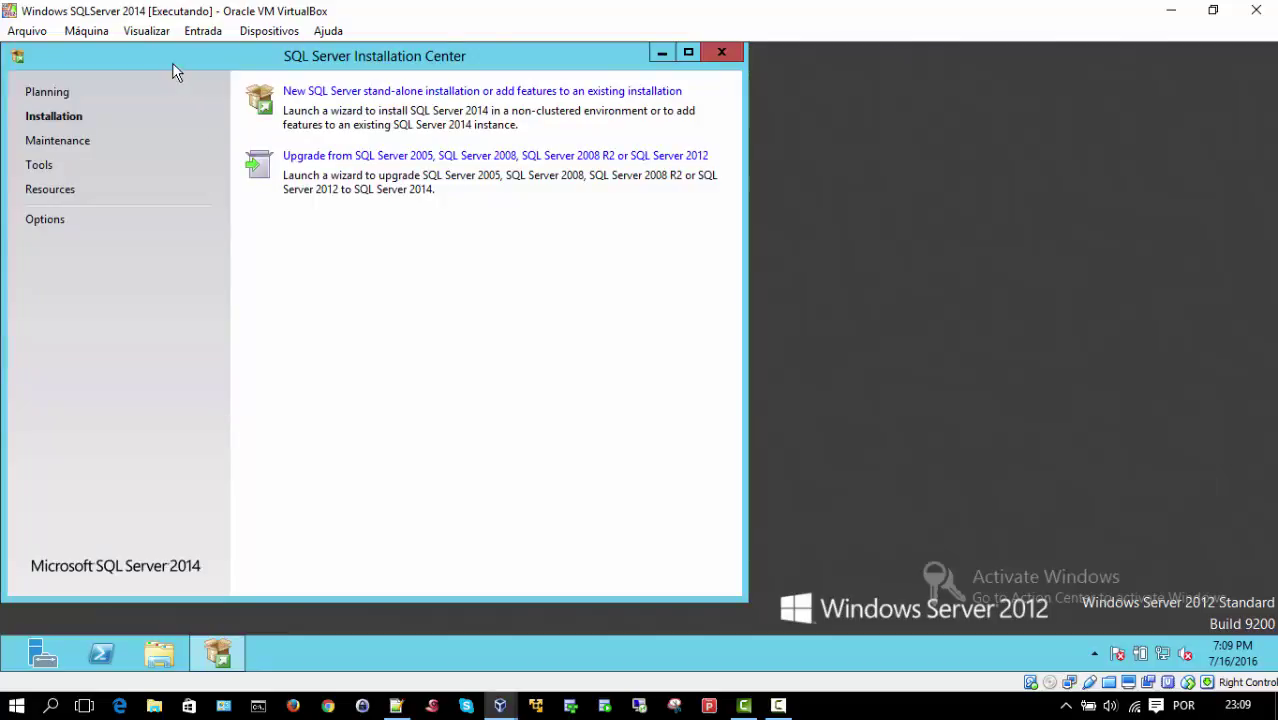
# Step: Begin a new stand-alone SQL Server installation and accept the license terms
pyautogui.moveTo(172, 63); pyautogui.dragTo(351, 61)
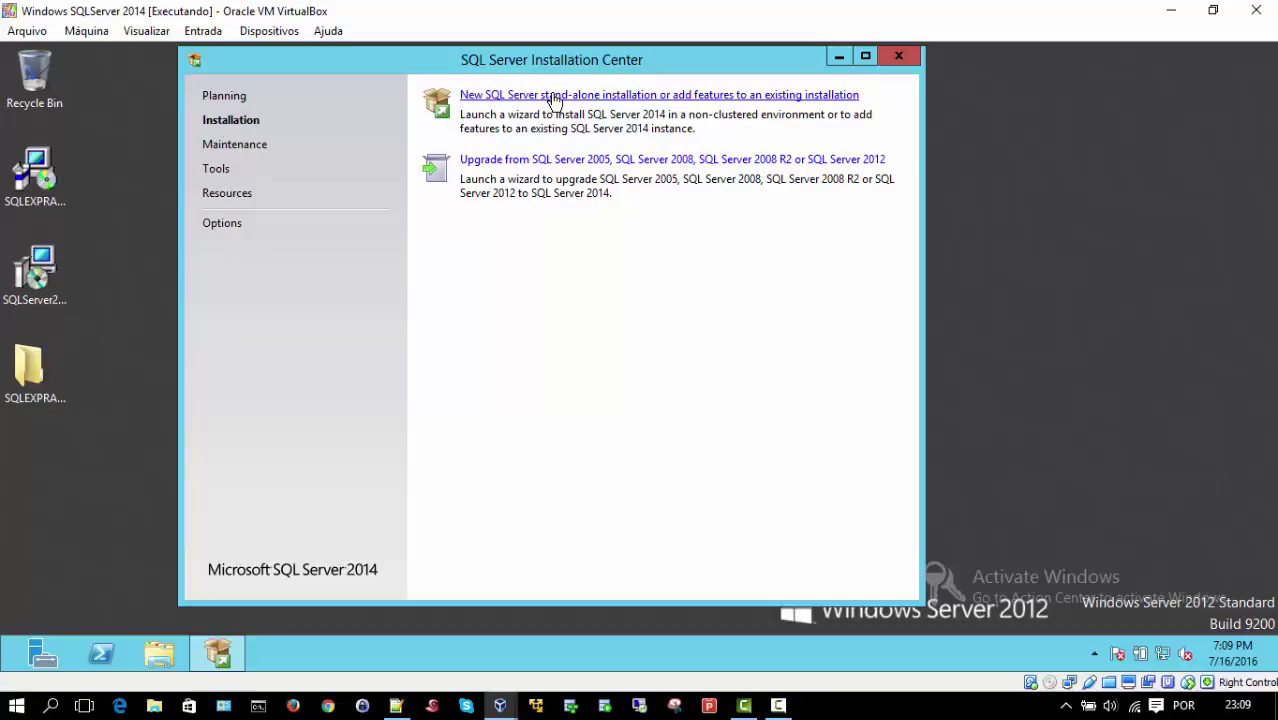
pyautogui.click(555, 97)
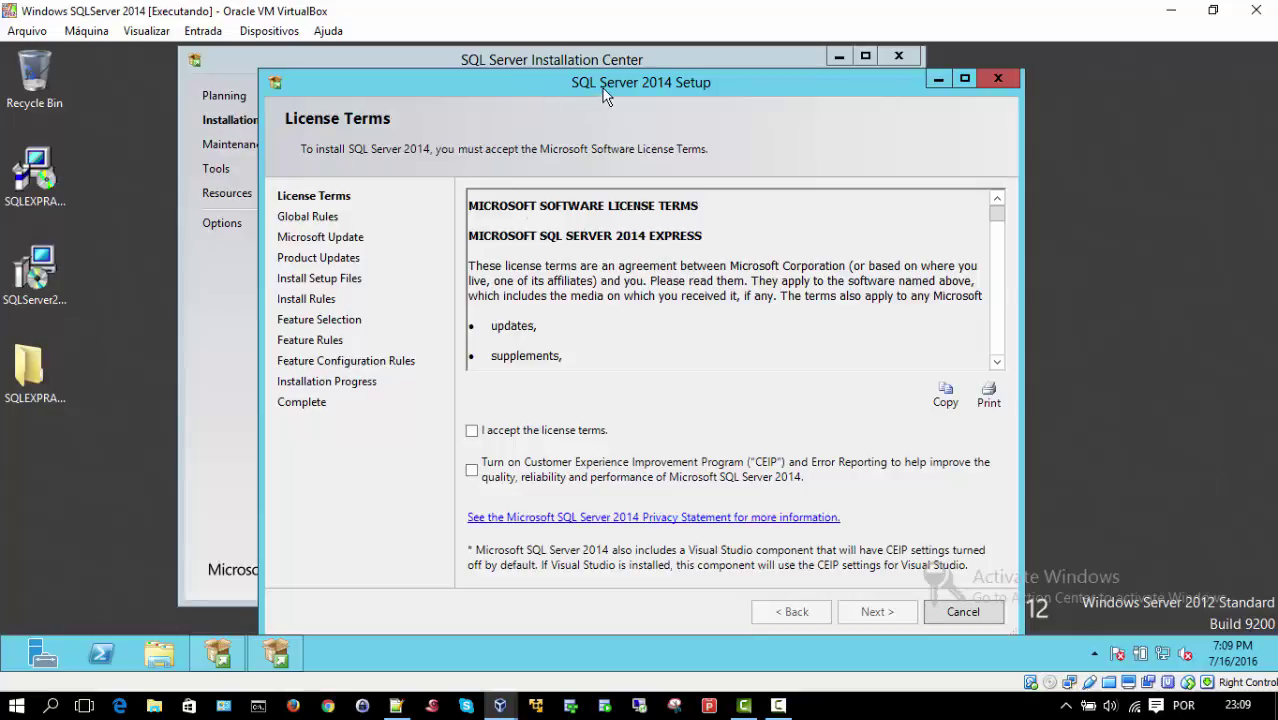
pyautogui.moveTo(604, 88); pyautogui.dragTo(619, 76)
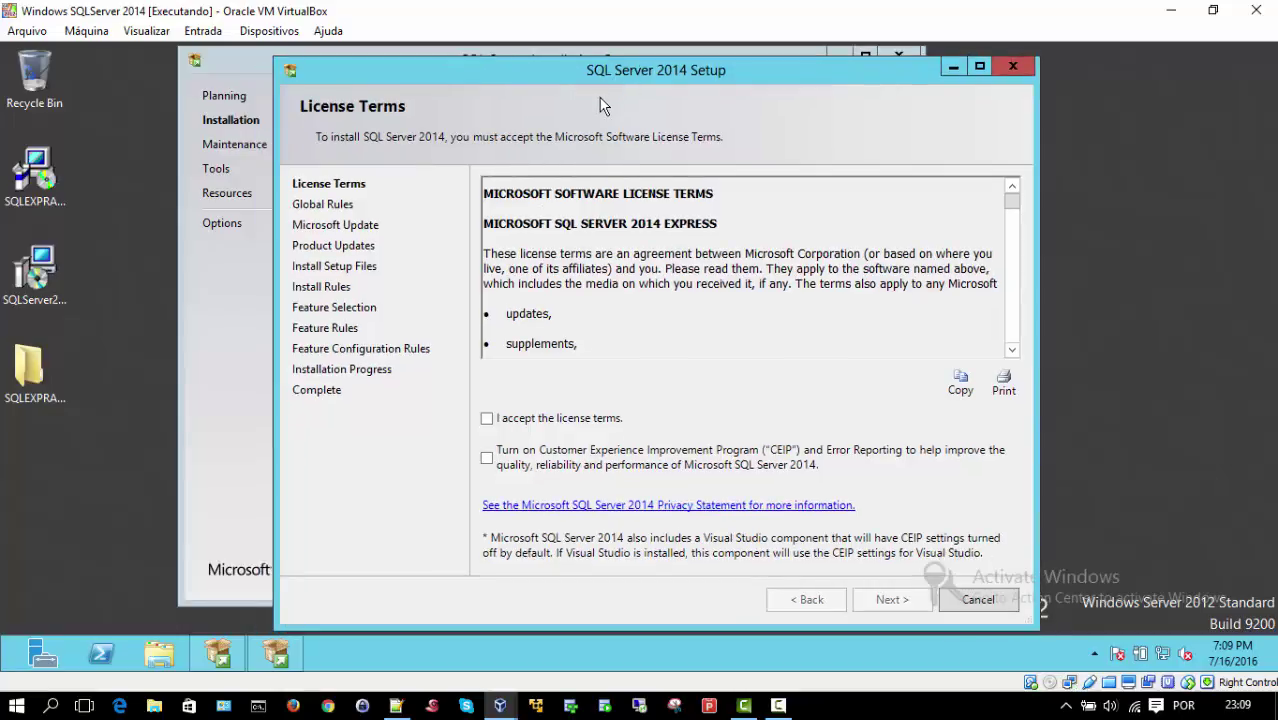
pyautogui.click(488, 420)
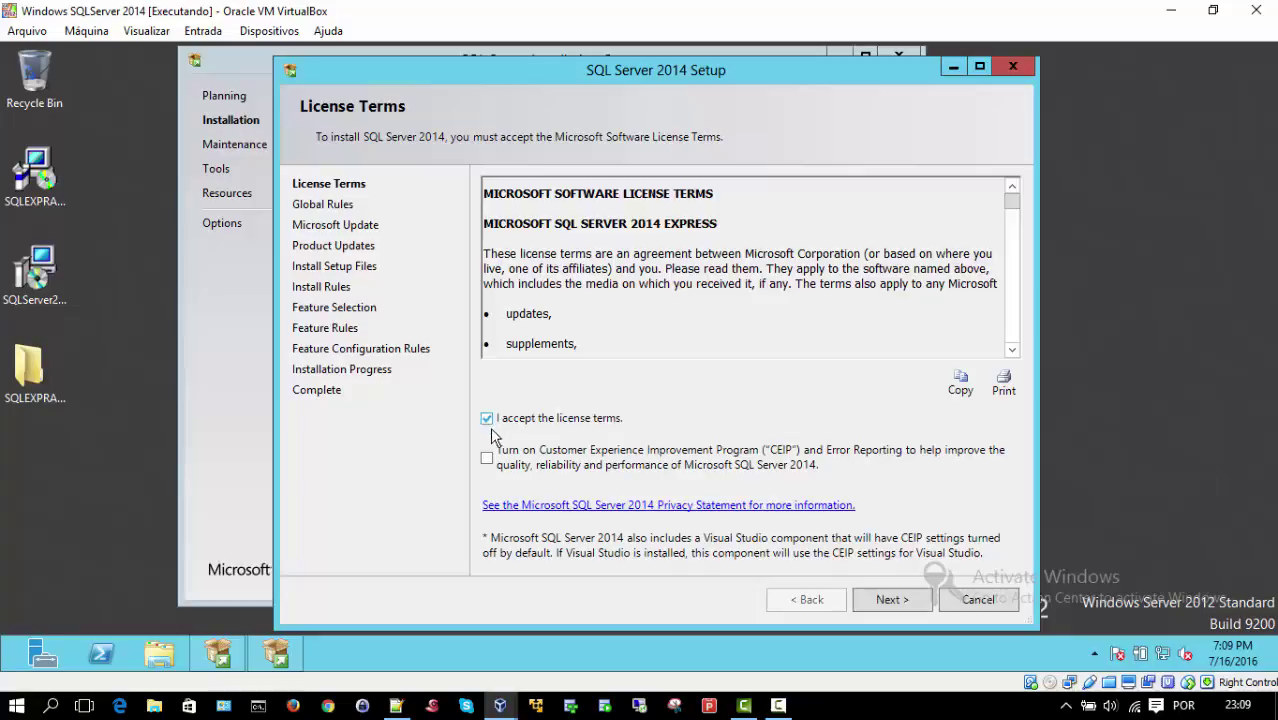
pyautogui.click(877, 603)
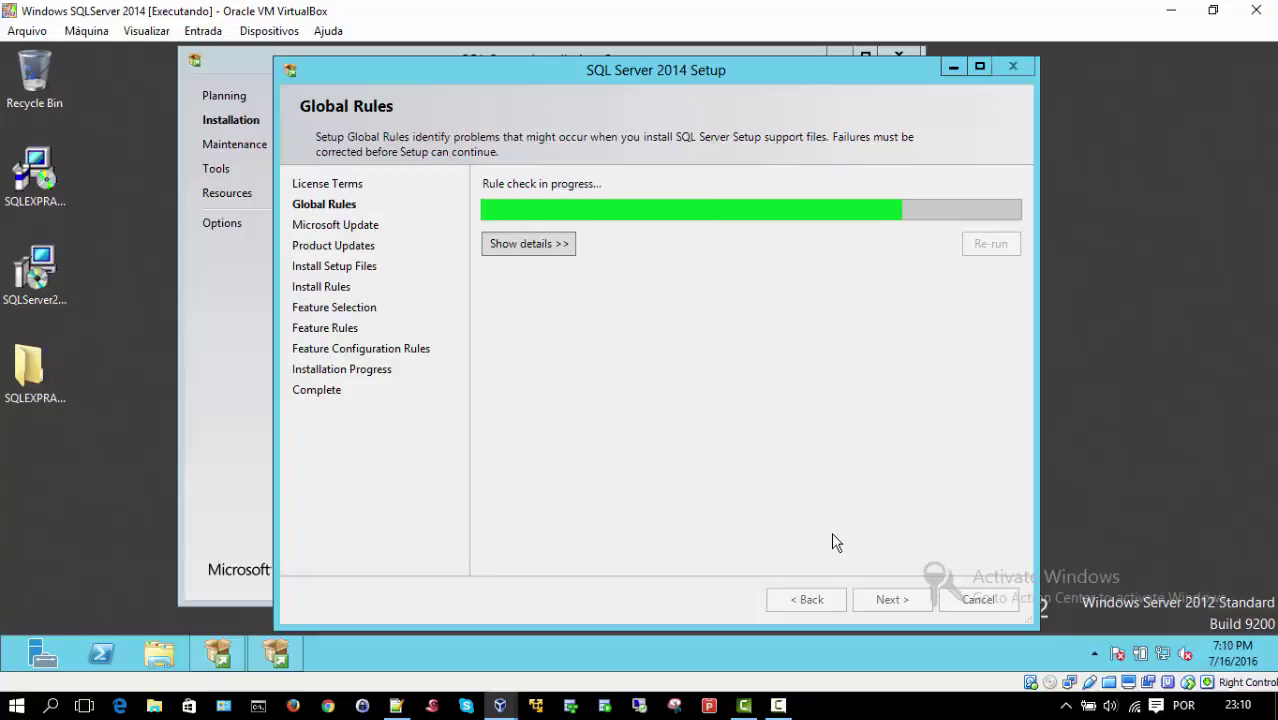
# Step: Review the Global Rules details and continue with Microsoft Update left unchecked
pyautogui.click(519, 242)
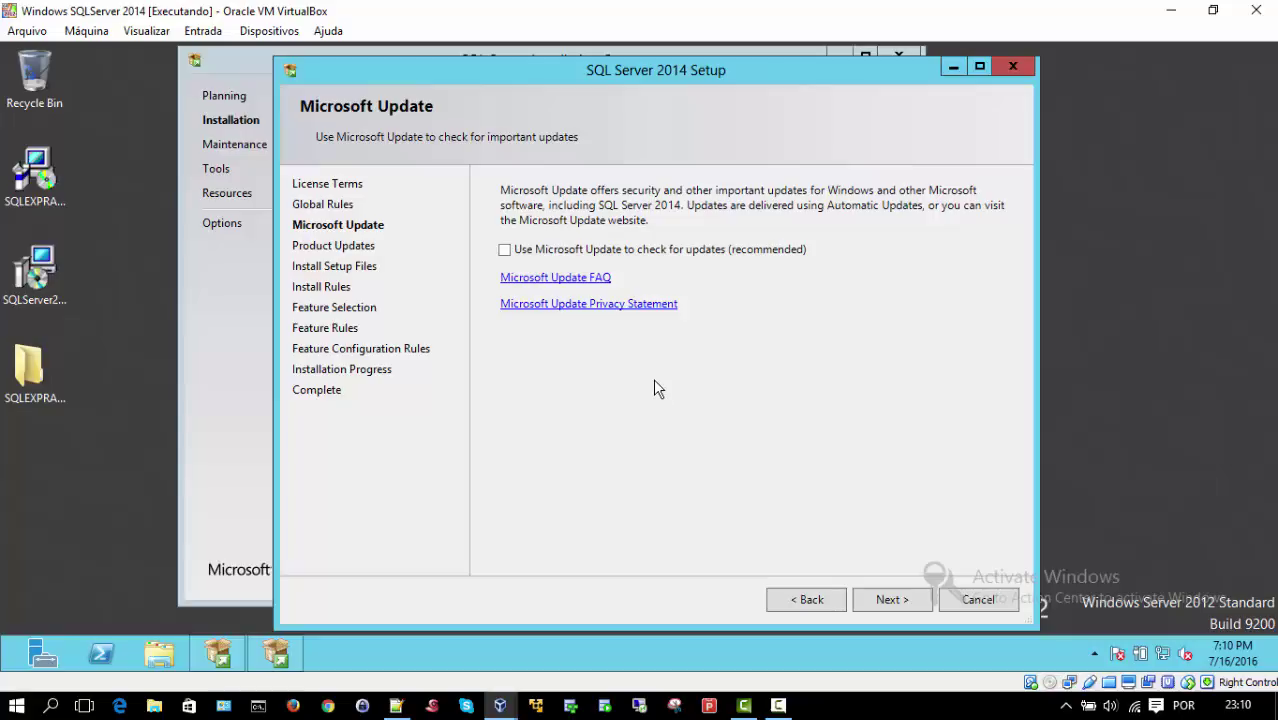
pyautogui.click(883, 599)
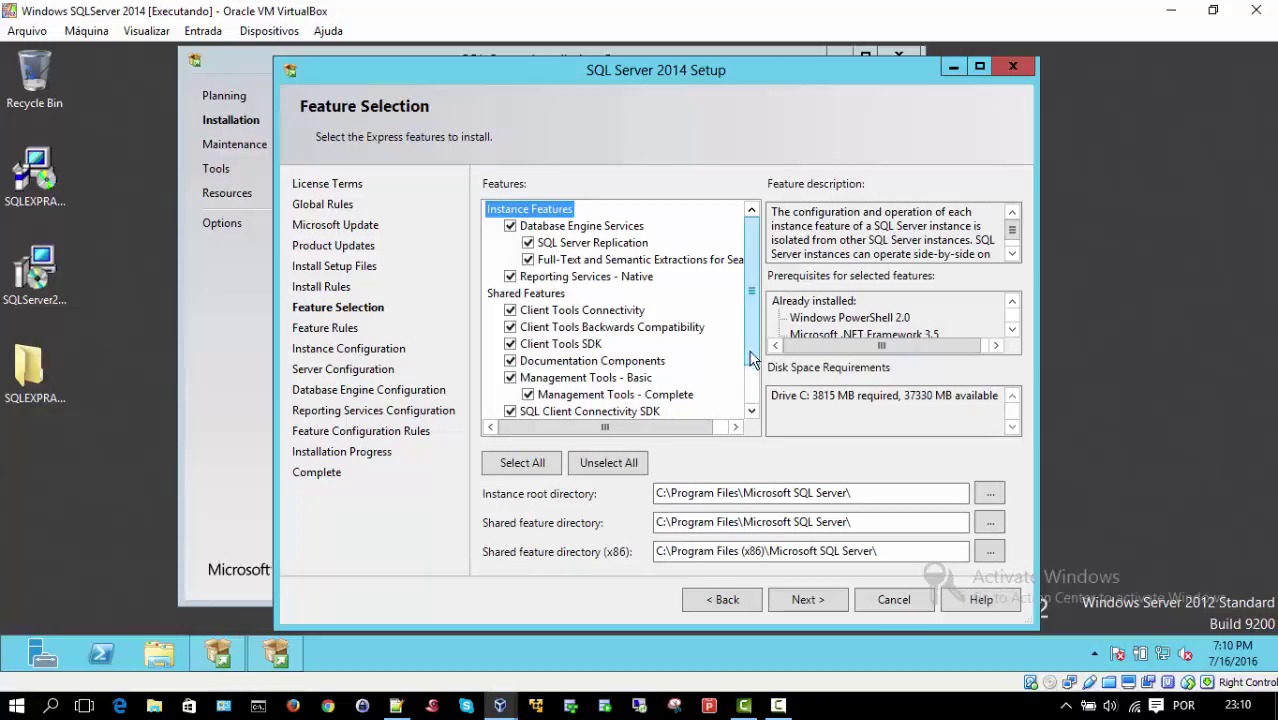
# Step: Read the descriptions of Database Engine Services, Replication, Full-Text, Reporting Services and Shared Features
pyautogui.moveTo(758, 354)
pyautogui.mouseDown()
pyautogui.moveTo(768, 397)
pyautogui.moveTo(758, 342)
pyautogui.mouseUp()
pyautogui.moveTo(751, 300)
pyautogui.mouseDown()
pyautogui.moveTo(749, 328)
pyautogui.moveTo(749, 287)
pyautogui.mouseUp()
pyautogui.click(566, 228)
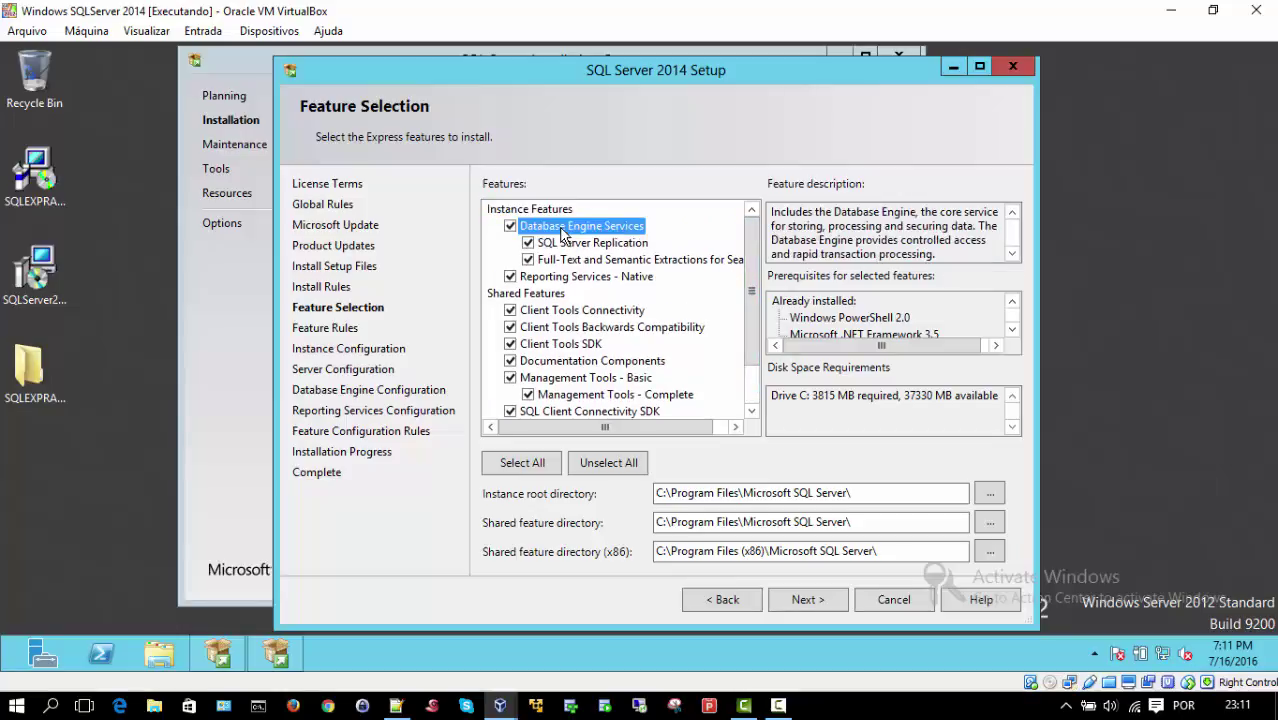
pyautogui.click(574, 244)
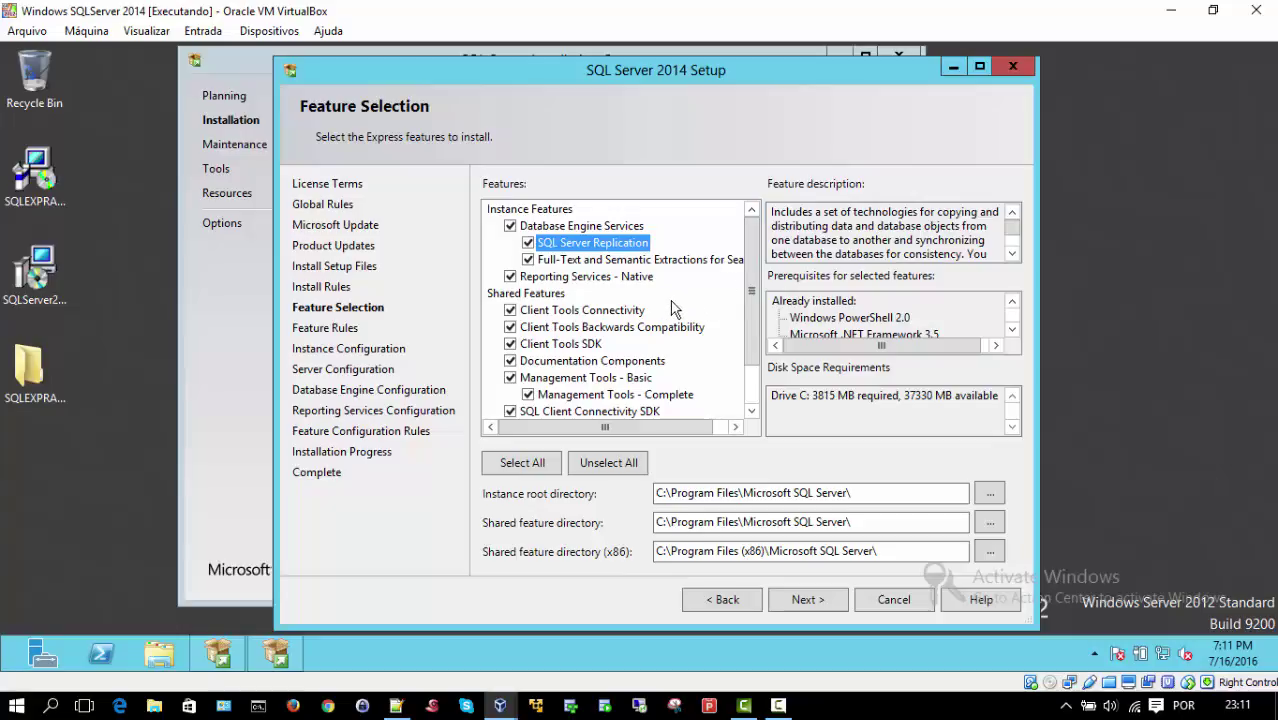
pyautogui.press('Down')
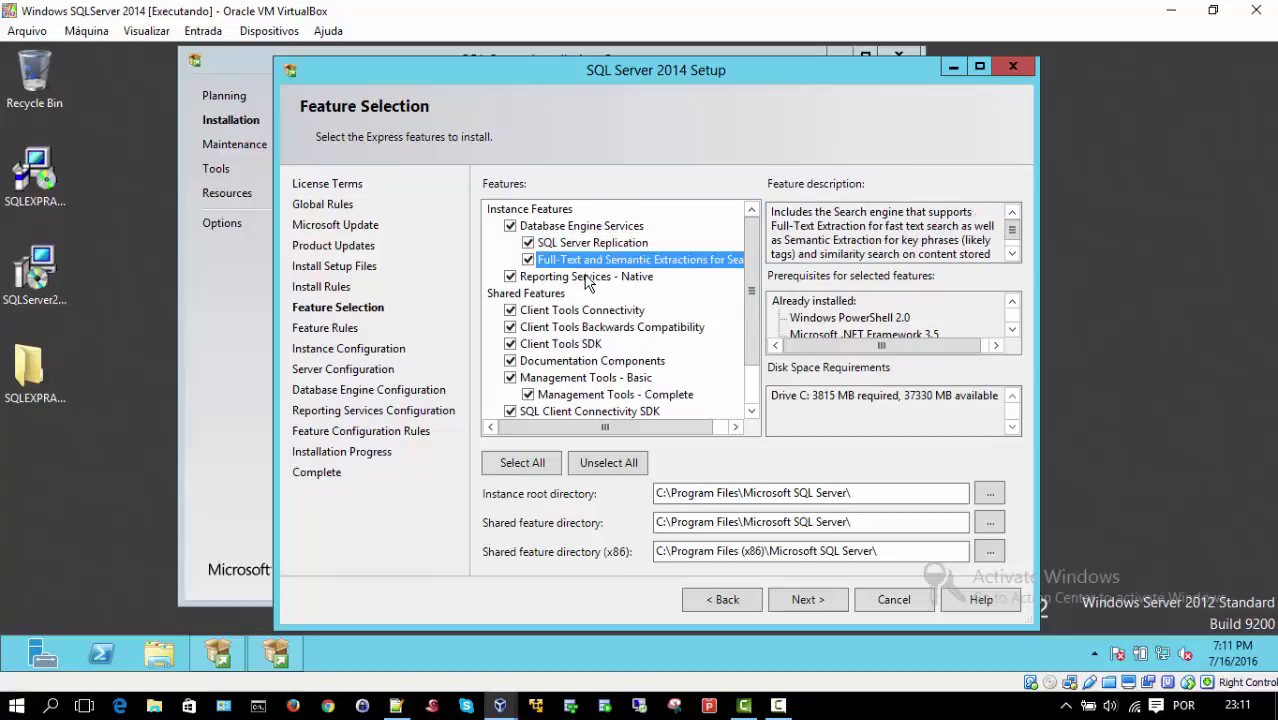
pyautogui.click(585, 279)
pyautogui.click(548, 299)
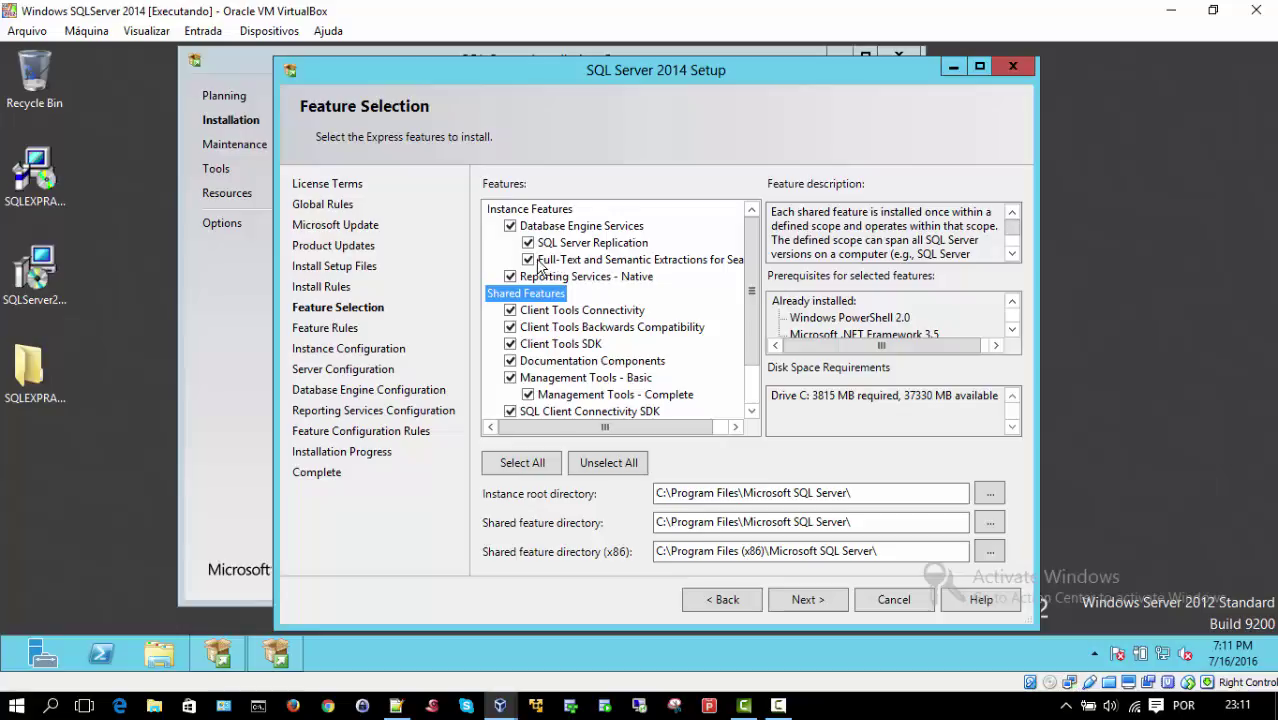
# Step: Uncheck Full-Text and Semantic Extractions and SQL Server Replication, reducing required space to 3394 MB
pyautogui.click(529, 261)
pyautogui.click(529, 243)
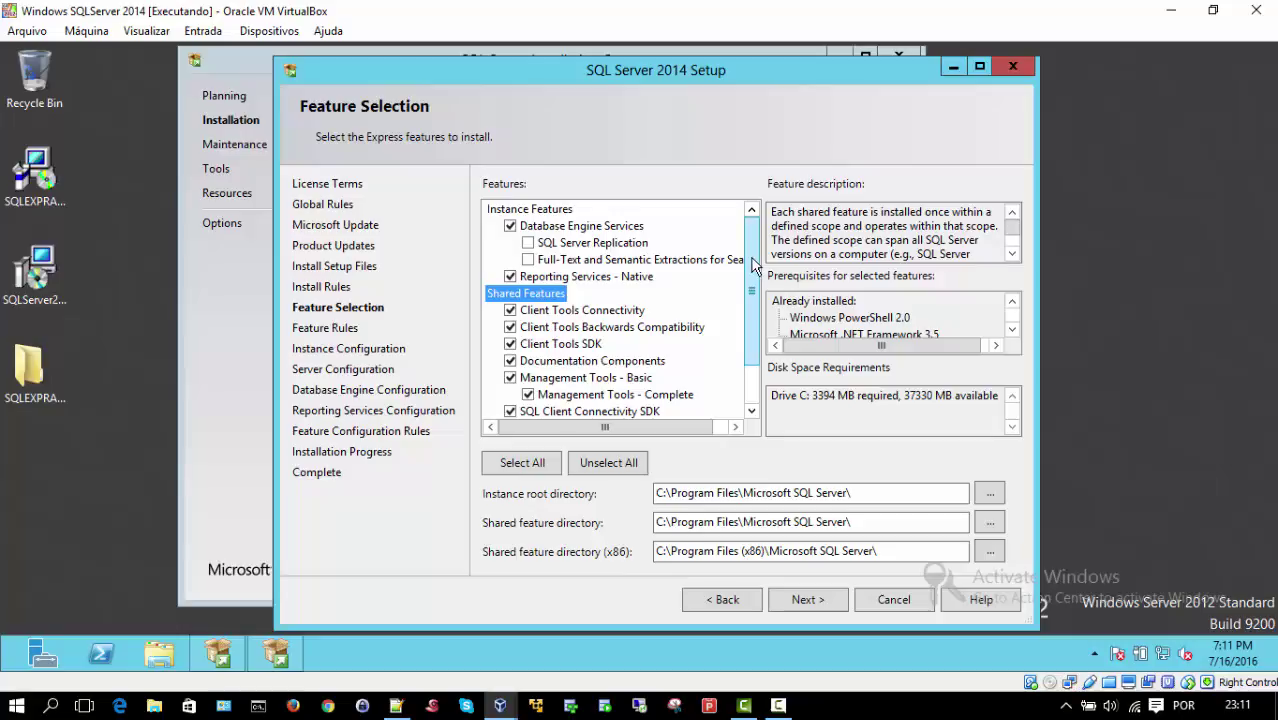
pyautogui.moveTo(752, 265); pyautogui.dragTo(755, 320)
pyautogui.scroll(2, 754, 300)
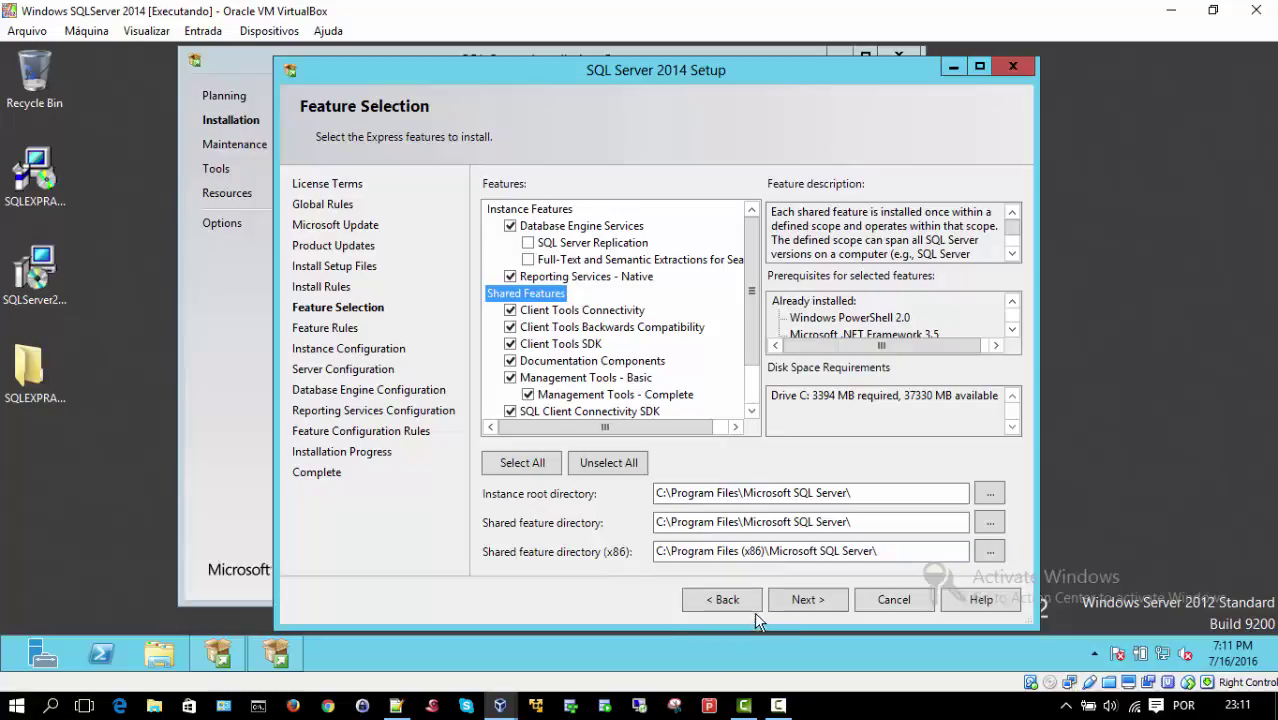
# Step: Choose a named instance called SQLEXPRESS, with the Instance ID also SQLEXPRESS
pyautogui.click(798, 600)
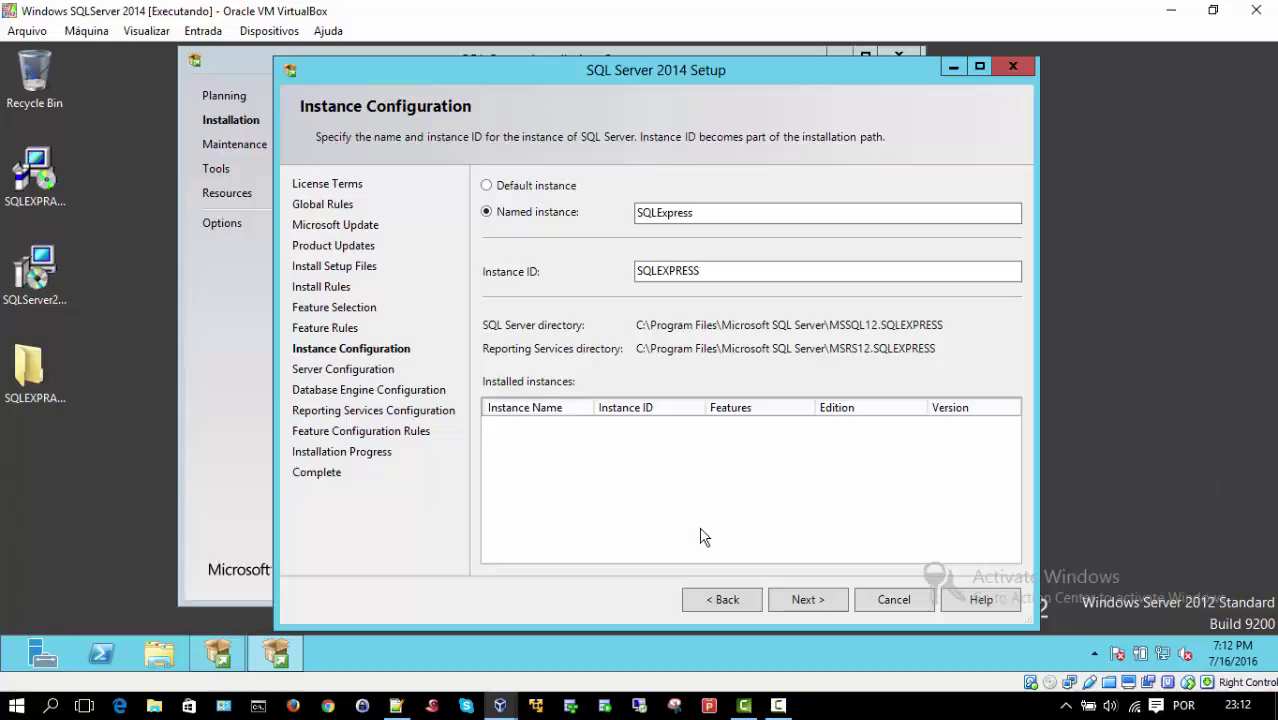
pyautogui.click(488, 188)
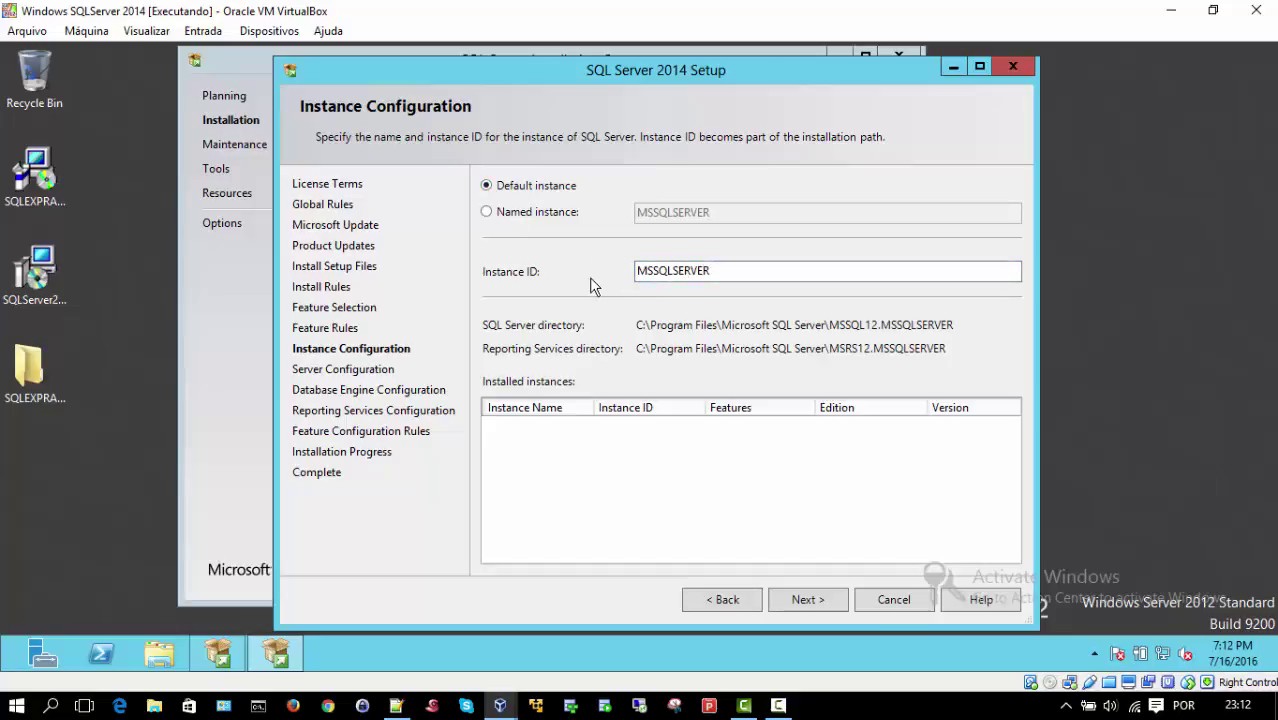
pyautogui.click(486, 213)
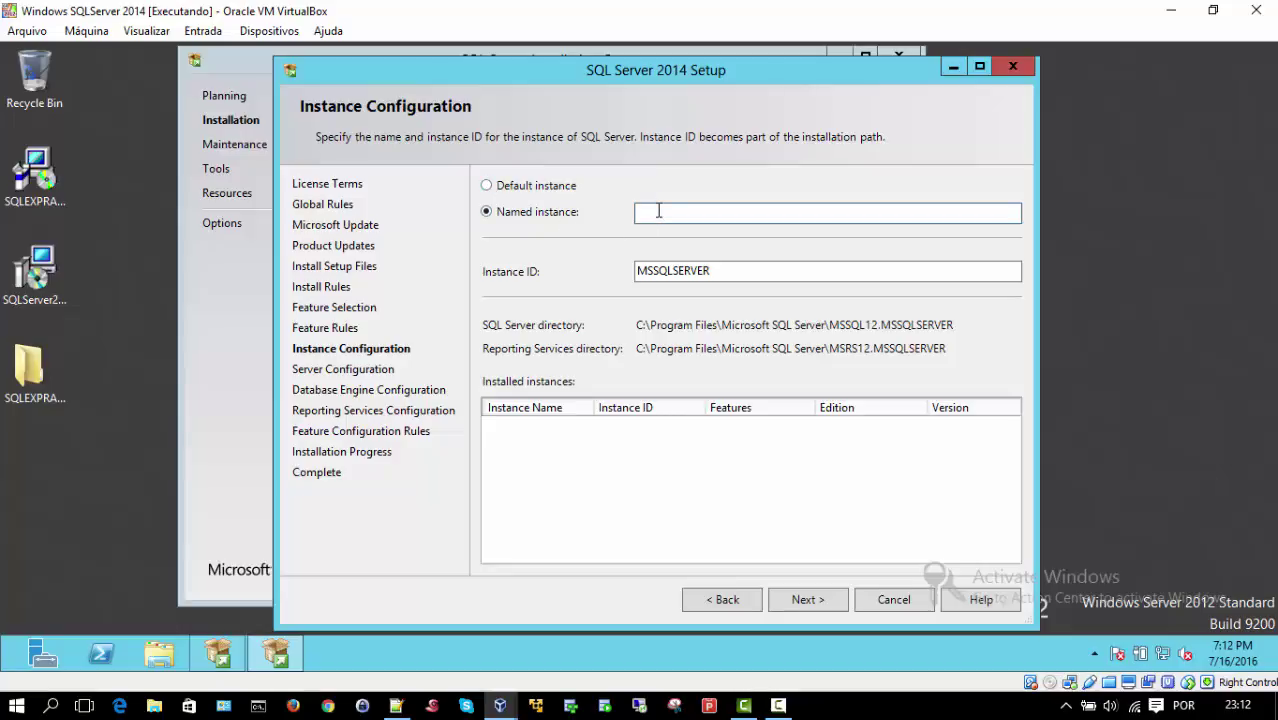
pyautogui.click(659, 211)
pyautogui.write('SQLEXPRESS')
pyautogui.doubleClick(659, 212)
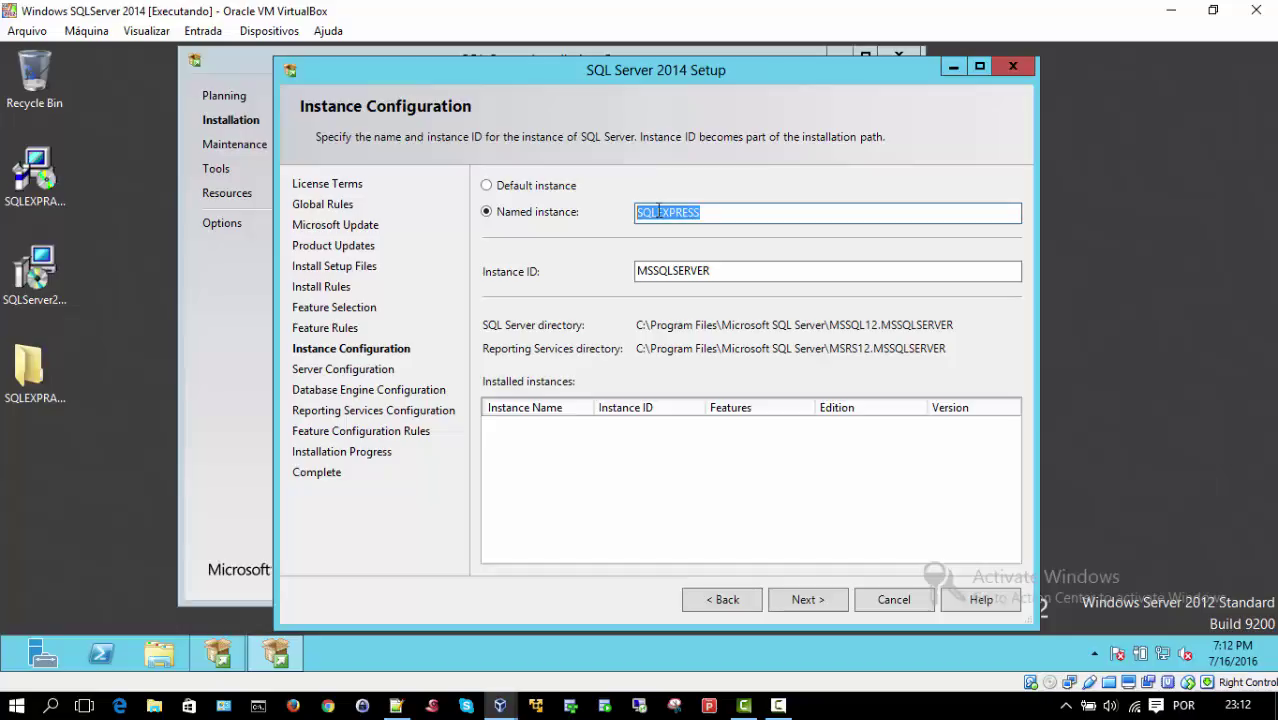
pyautogui.doubleClick(716, 271)
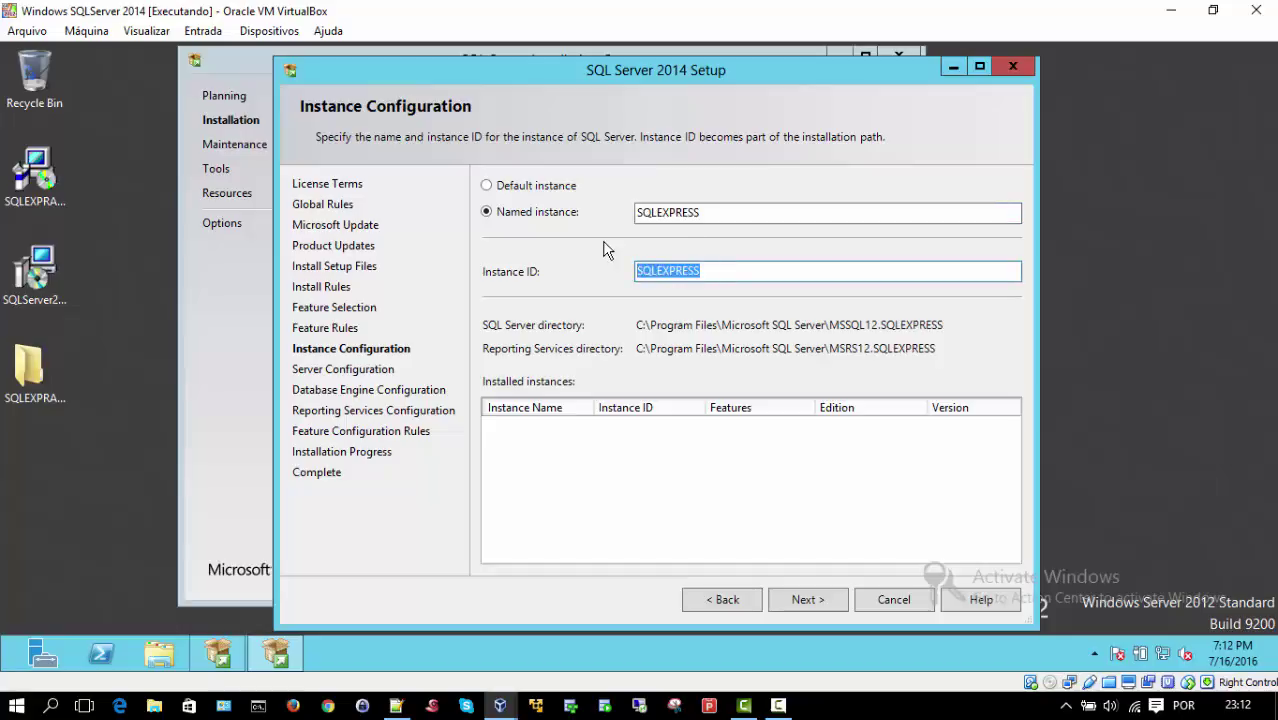
pyautogui.click(720, 272)
# Step: Go to Server Configuration and check the SQL_Latin1_General_CP1_CI_AS Database Engine collation
pyautogui.click(800, 600)
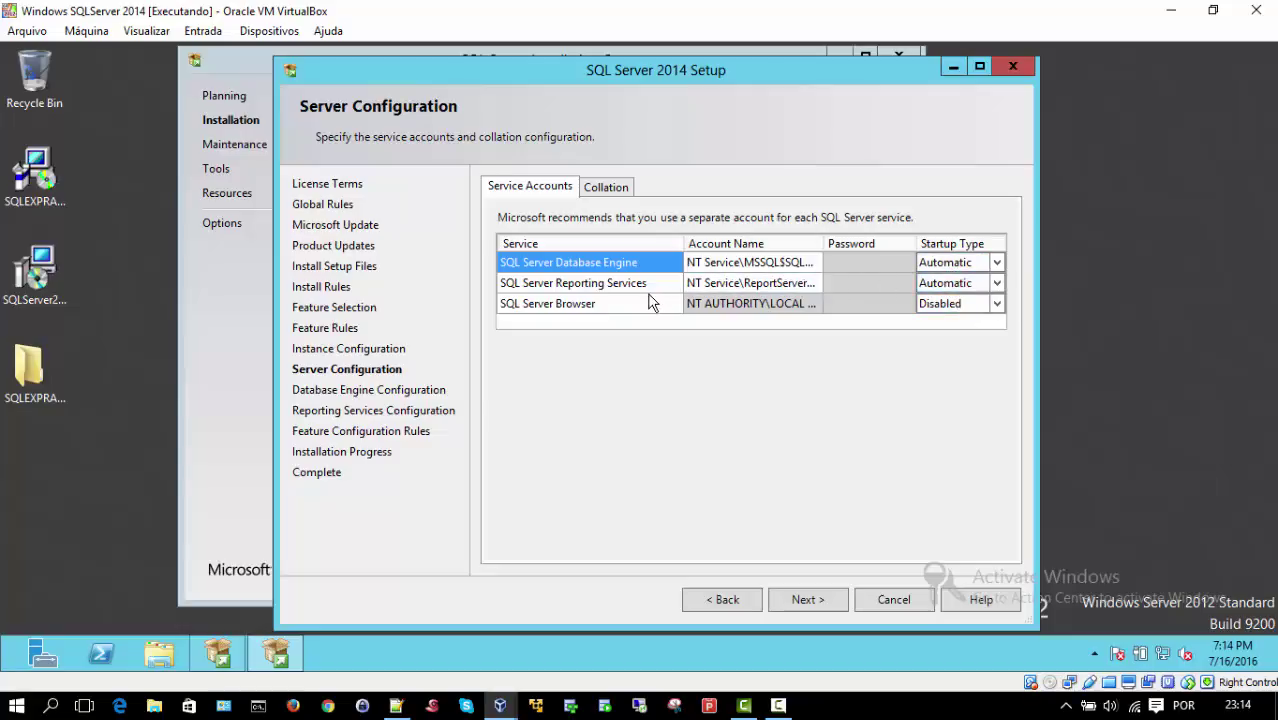
pyautogui.click(601, 189)
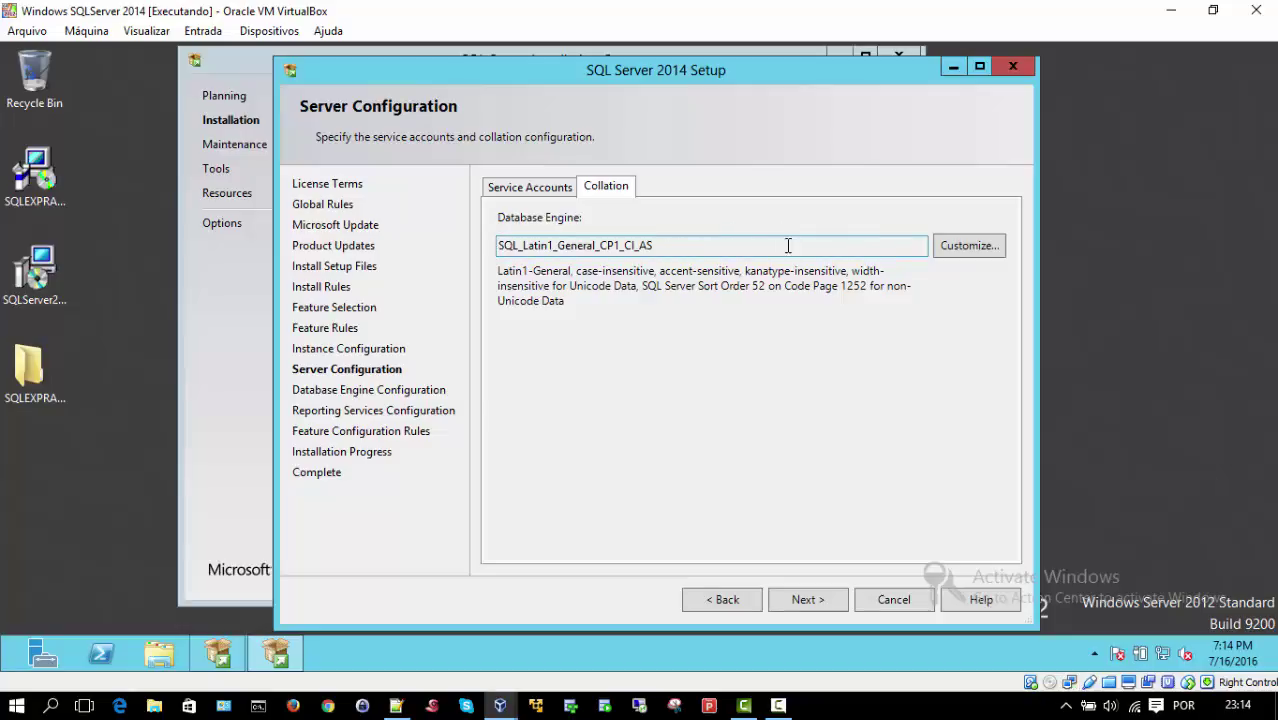
# Step: Browse the collation customization options, cancel to keep the default, and continue to Database Engine Configuration
pyautogui.click(965, 247)
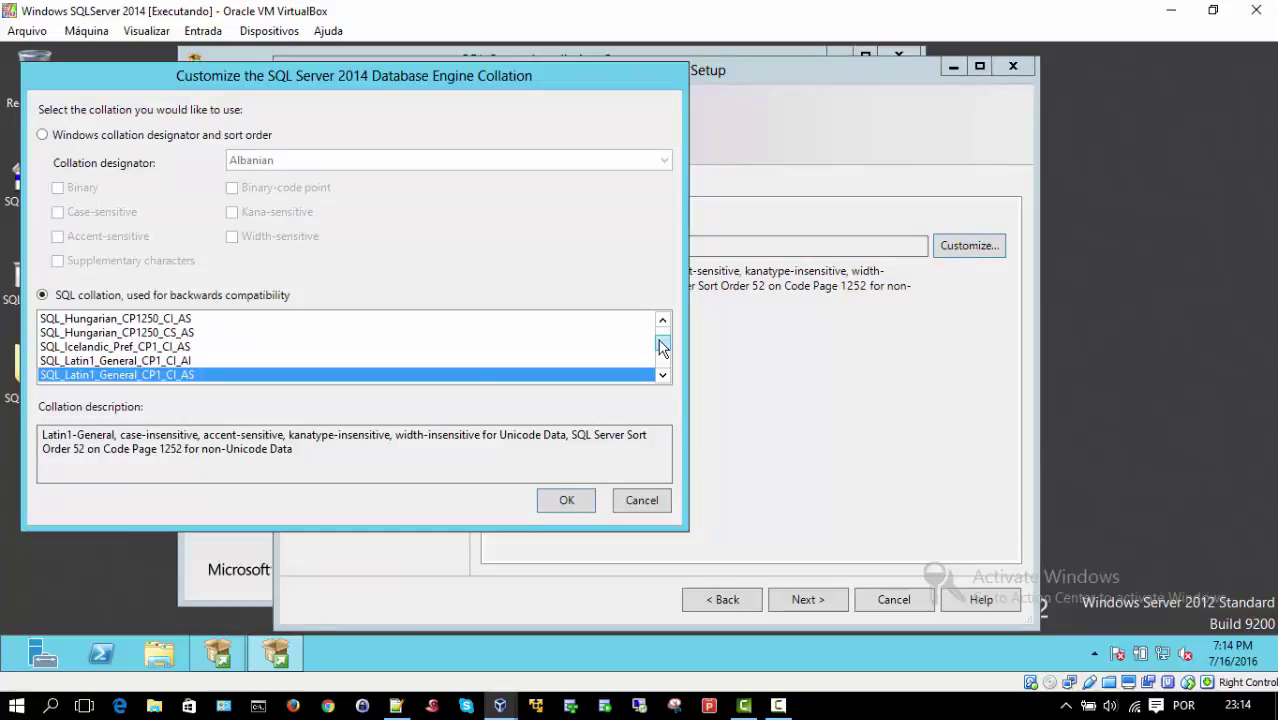
pyautogui.moveTo(660, 345)
pyautogui.mouseDown()
pyautogui.moveTo(665, 360)
pyautogui.moveTo(663, 327)
pyautogui.mouseUp()
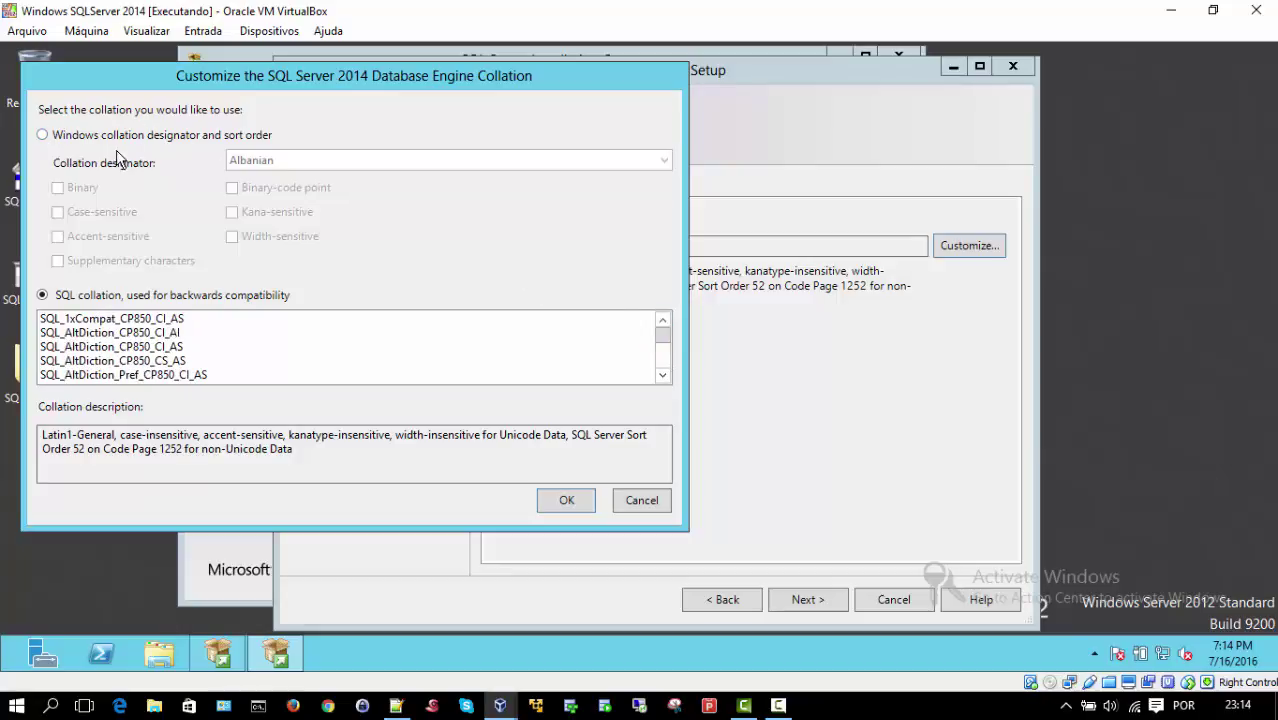
pyautogui.click(637, 502)
pyautogui.click(514, 194)
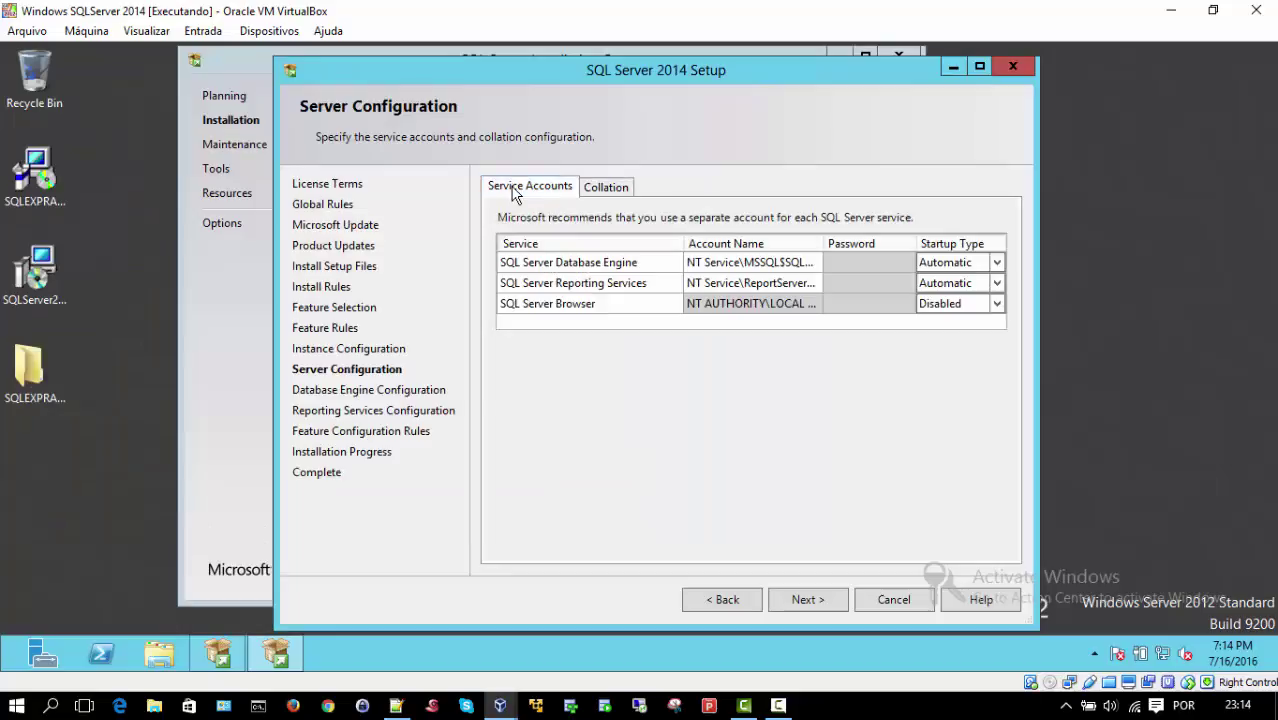
pyautogui.click(815, 599)
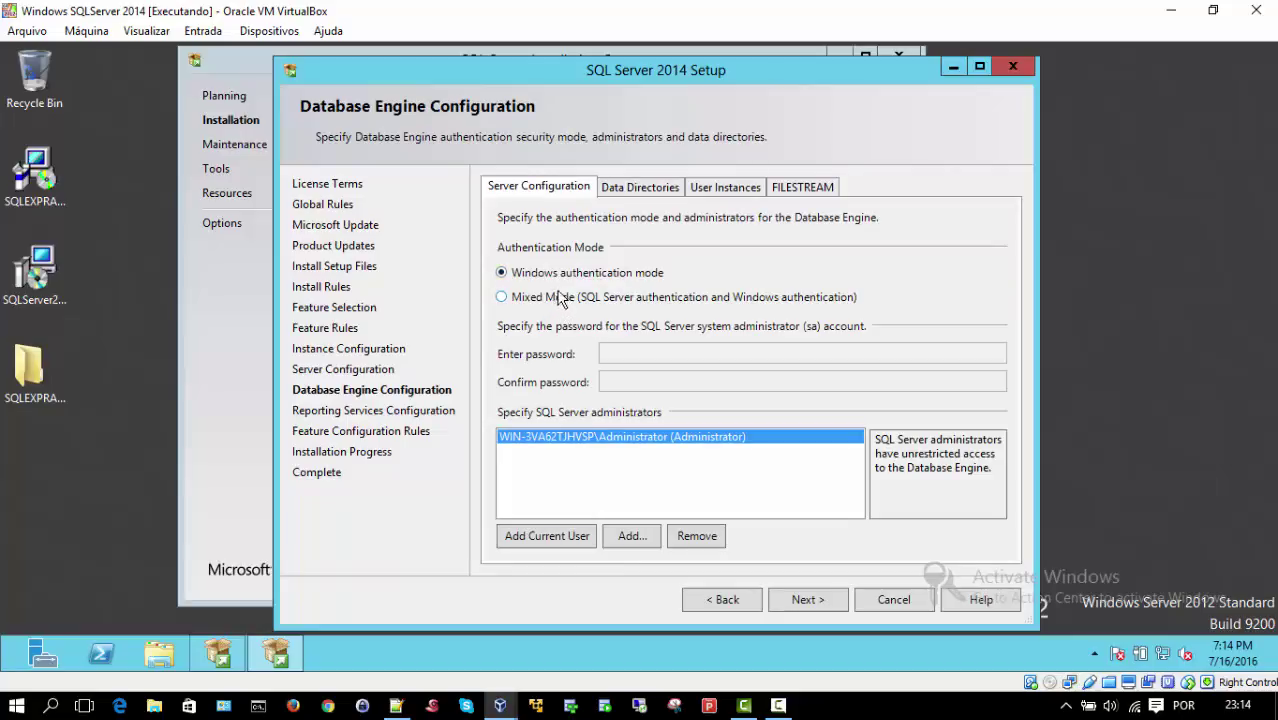
# Step: Enable Mixed Mode authentication with an sa account password, then view the Data Directories settings
pyautogui.click(502, 297)
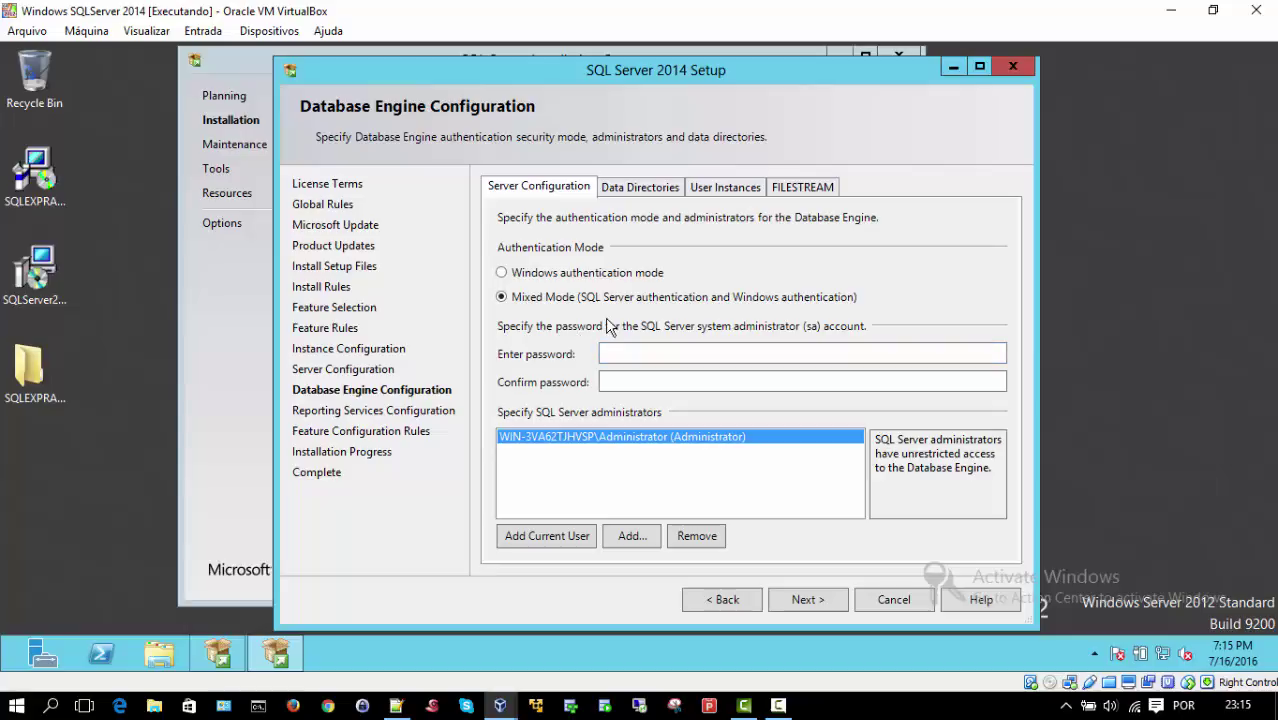
pyautogui.click(657, 353)
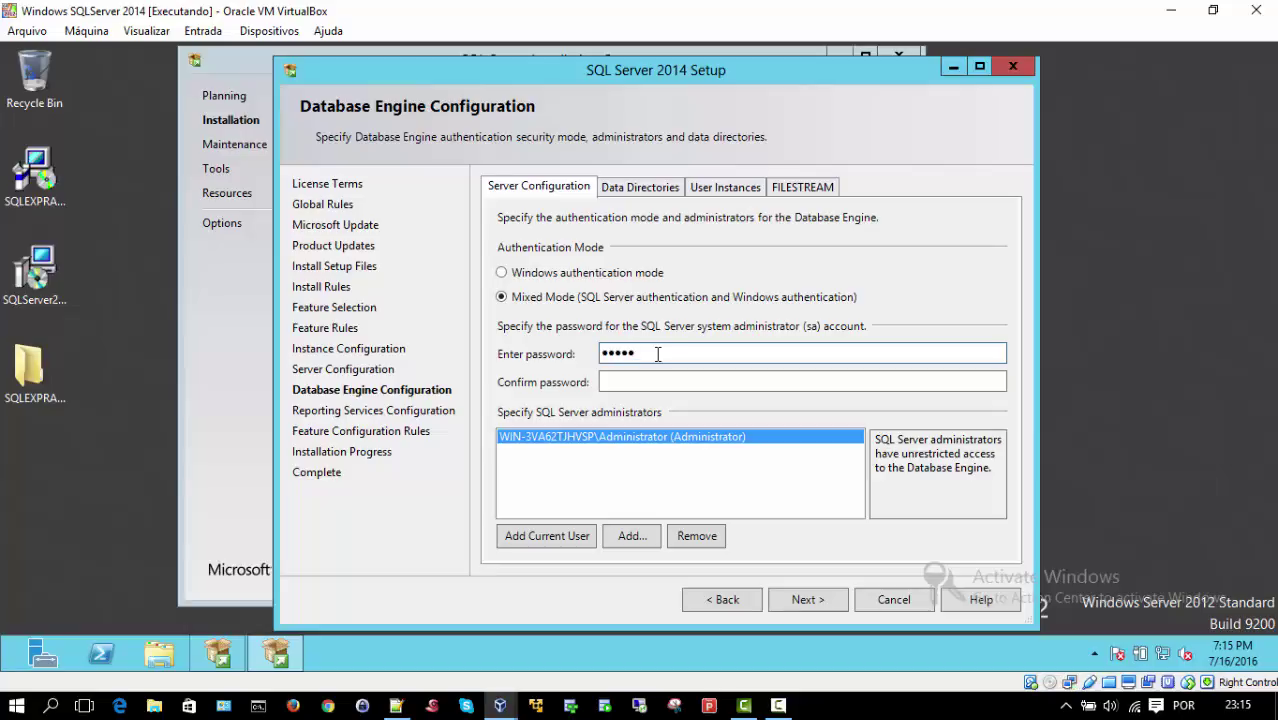
pyautogui.write('123')
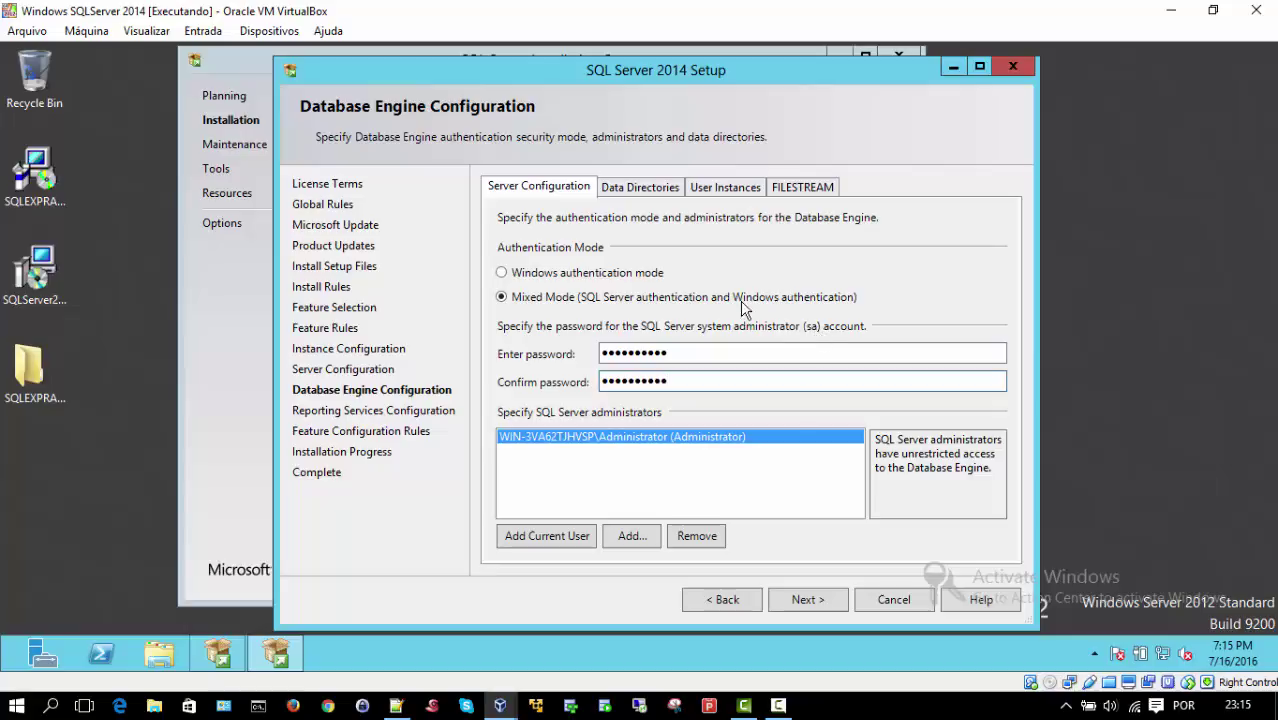
pyautogui.click(632, 190)
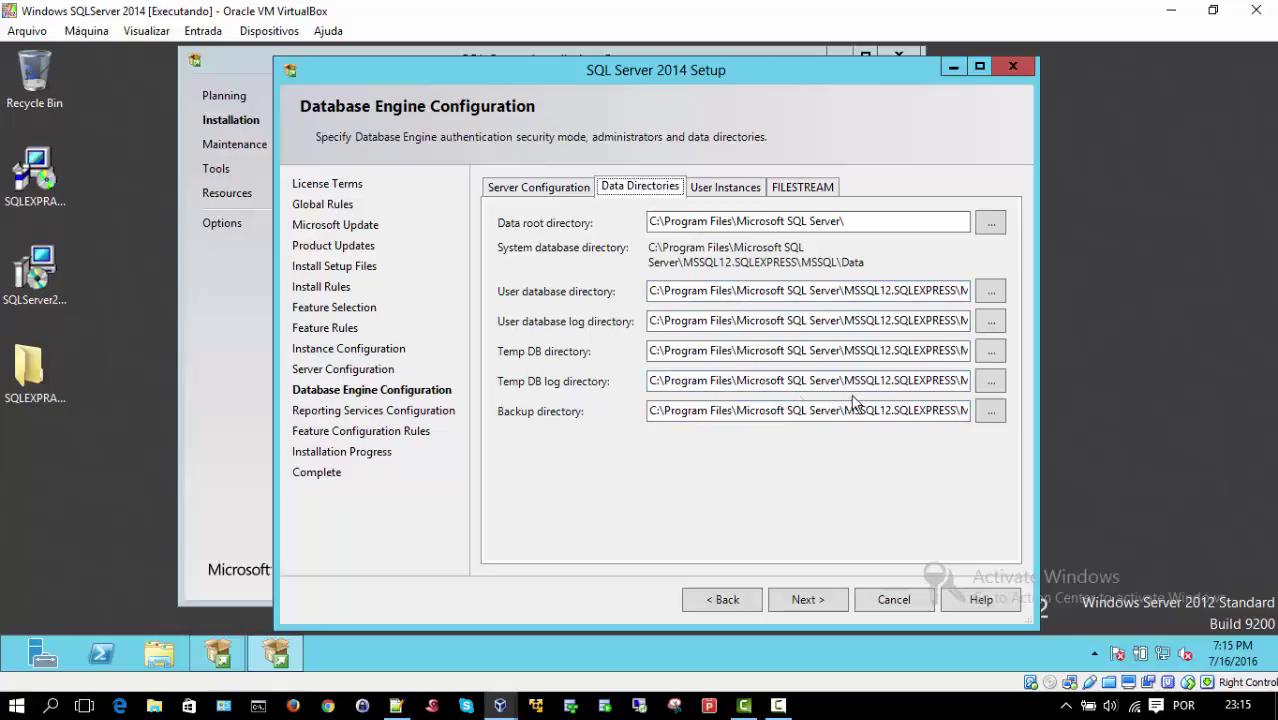
# Step: Create F:\SQLEXPRESS\DATA and set it as the user database directory
pyautogui.click(990, 299)
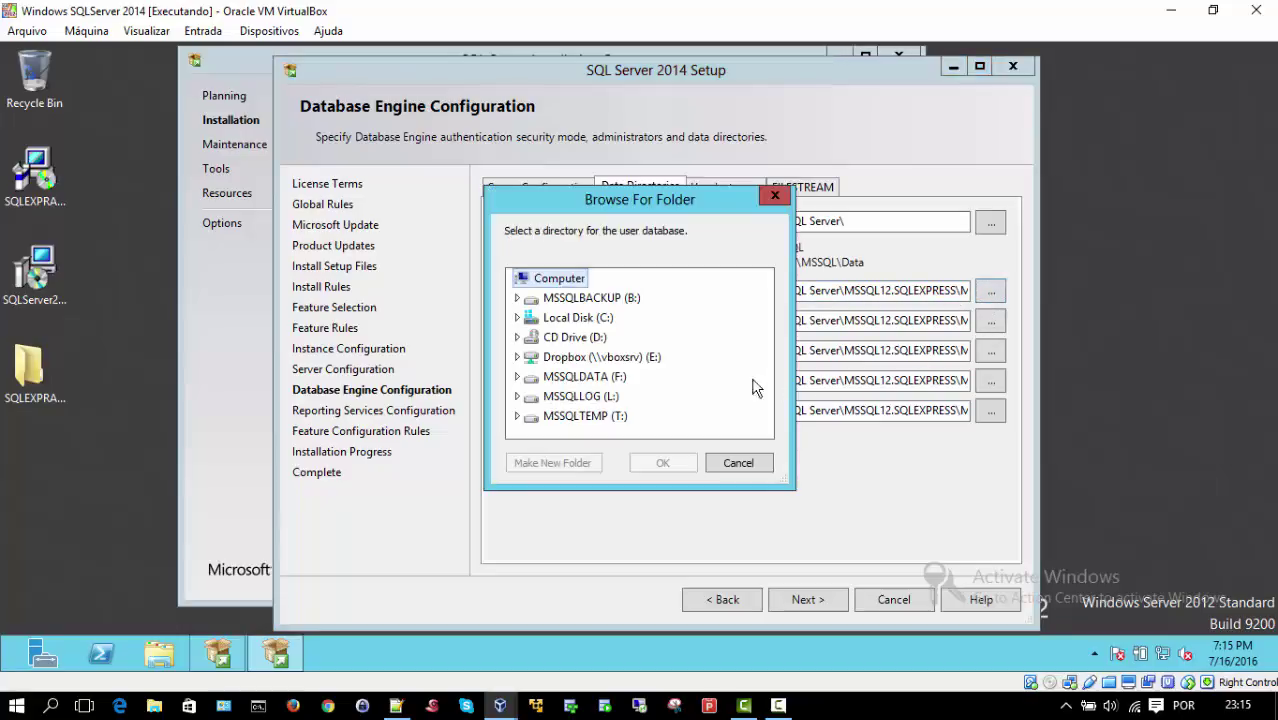
pyautogui.click(557, 383)
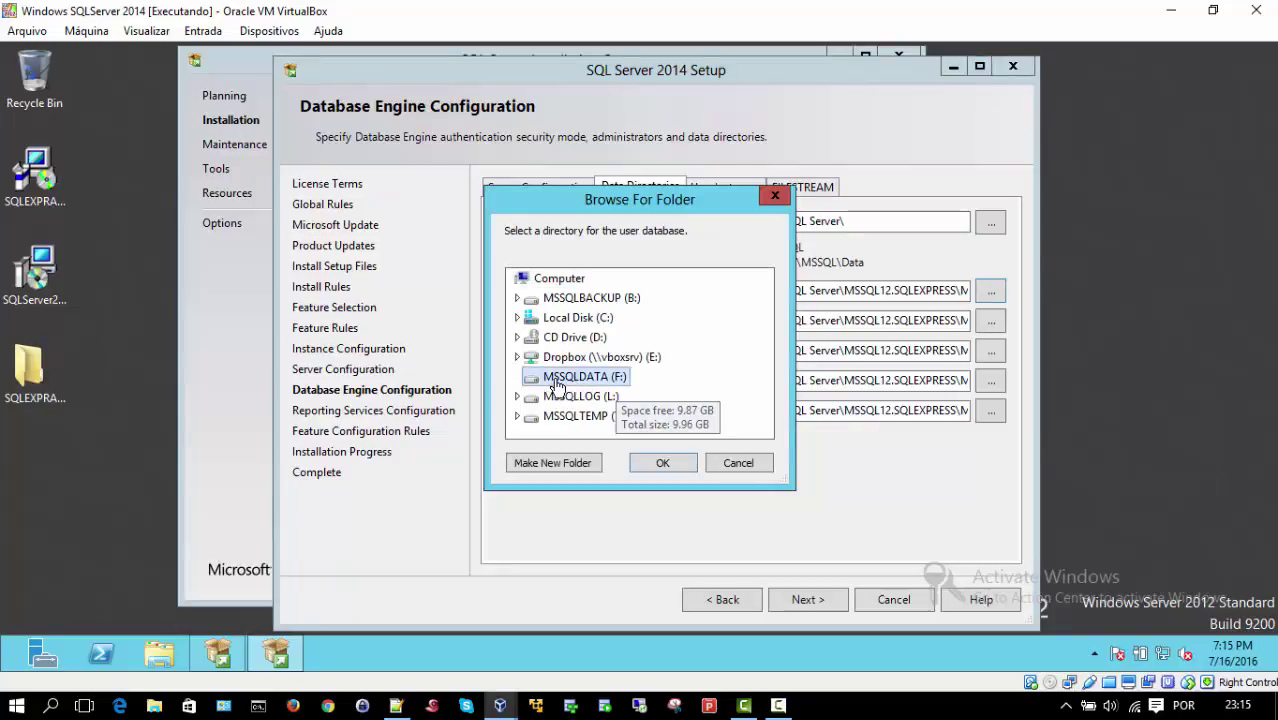
pyautogui.click(522, 470)
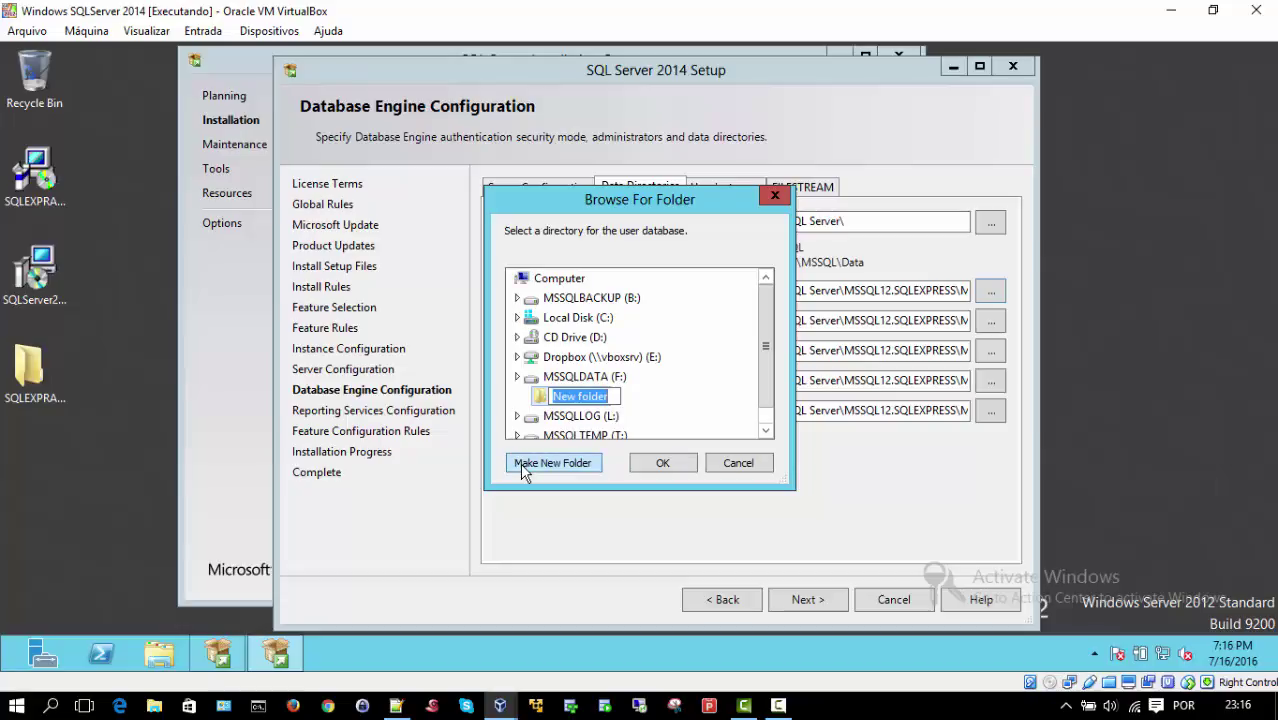
pyautogui.write('SQL')
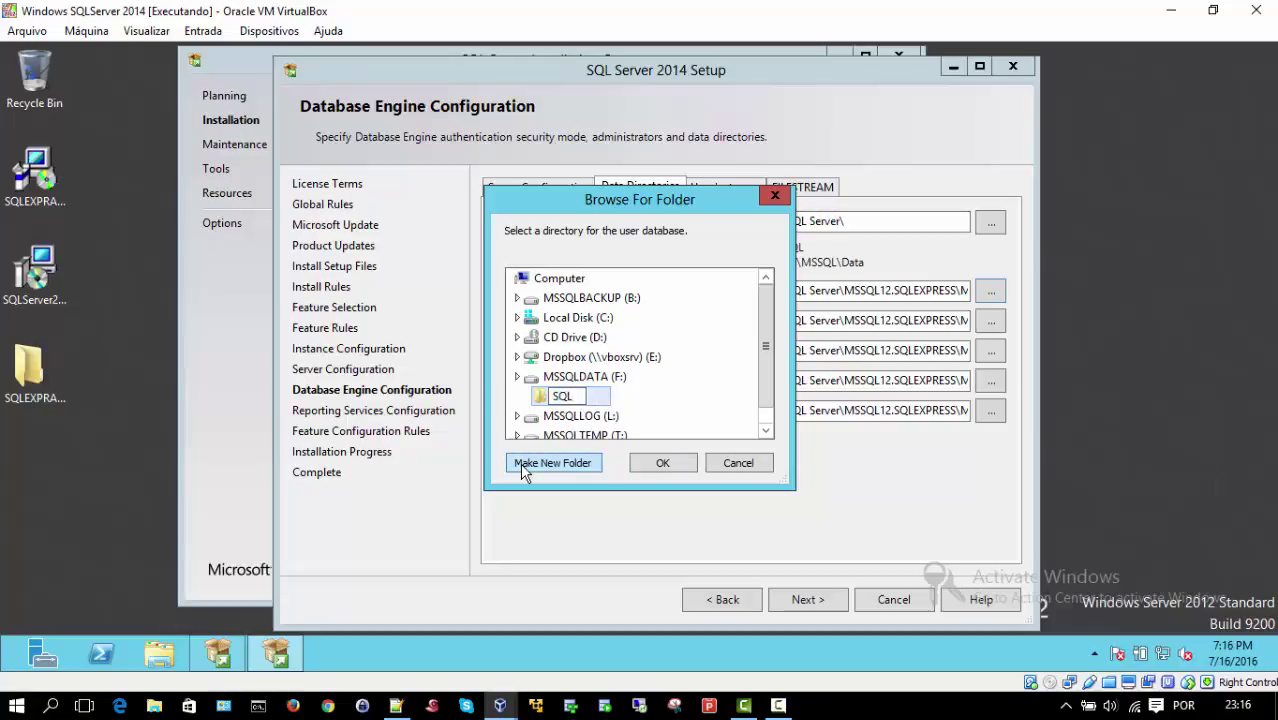
pyautogui.write('EXPRESS')
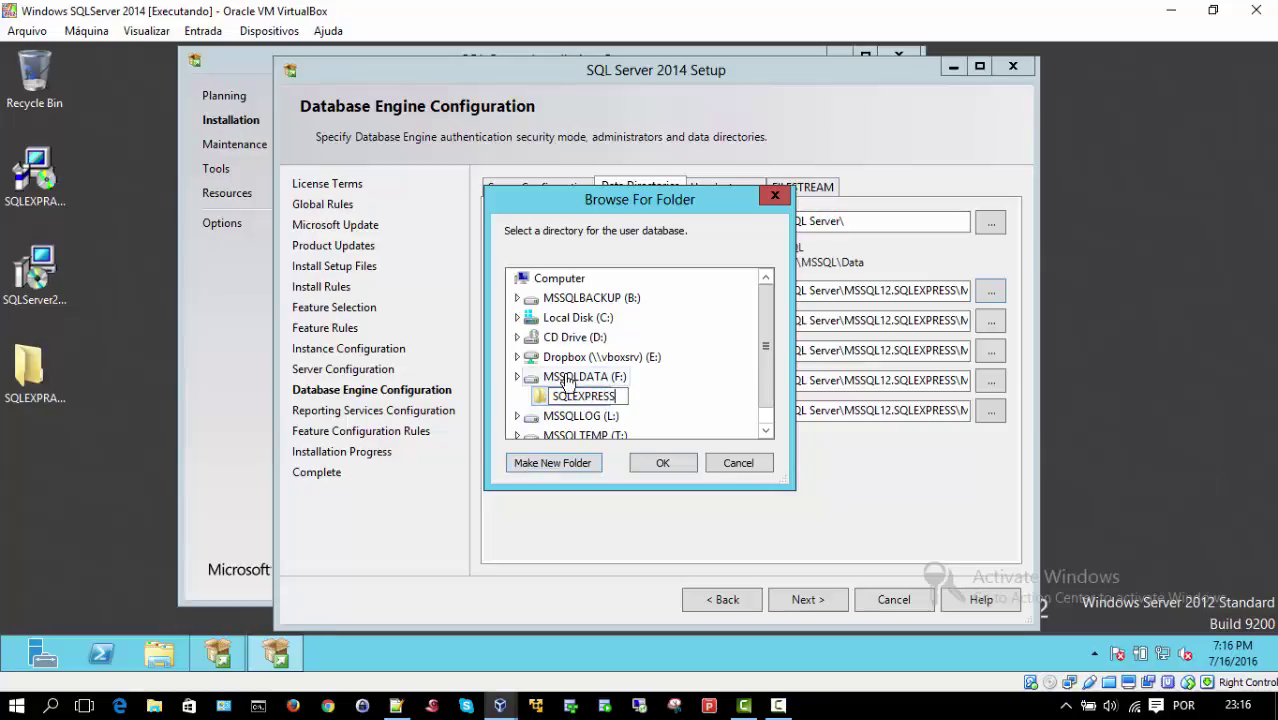
pyautogui.press('Return')
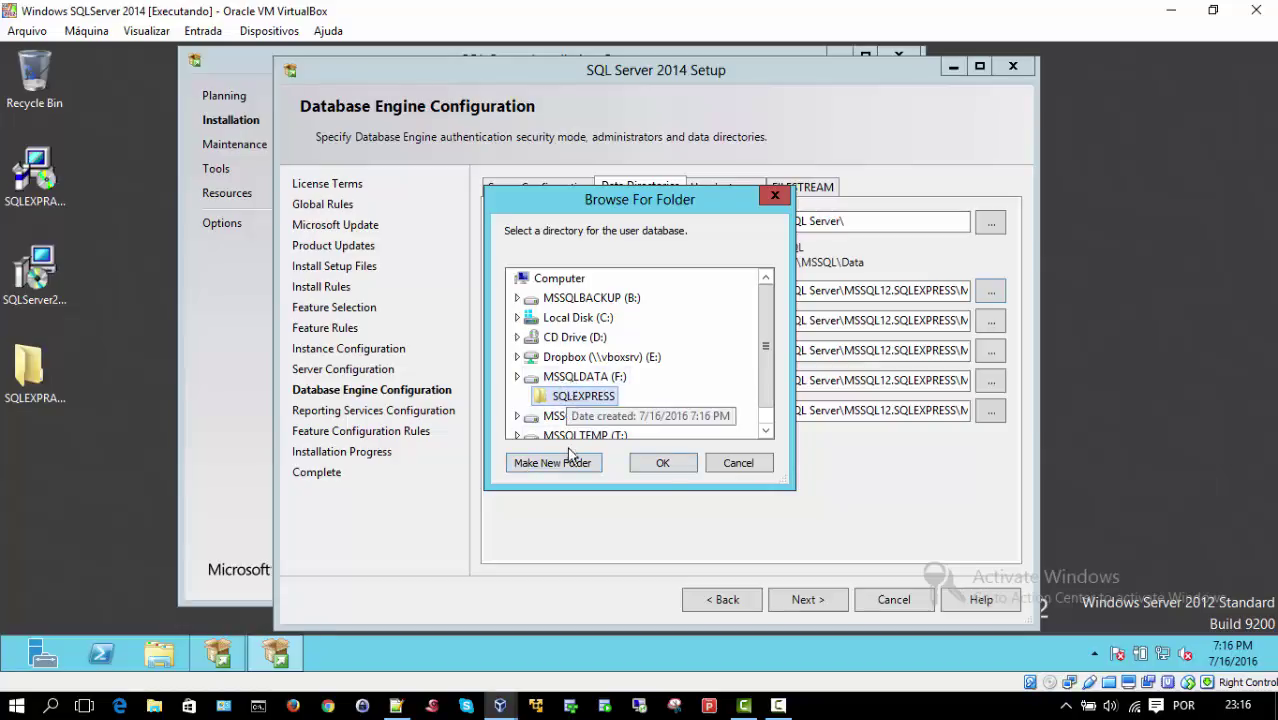
pyautogui.click(563, 459)
pyautogui.write('DATA')
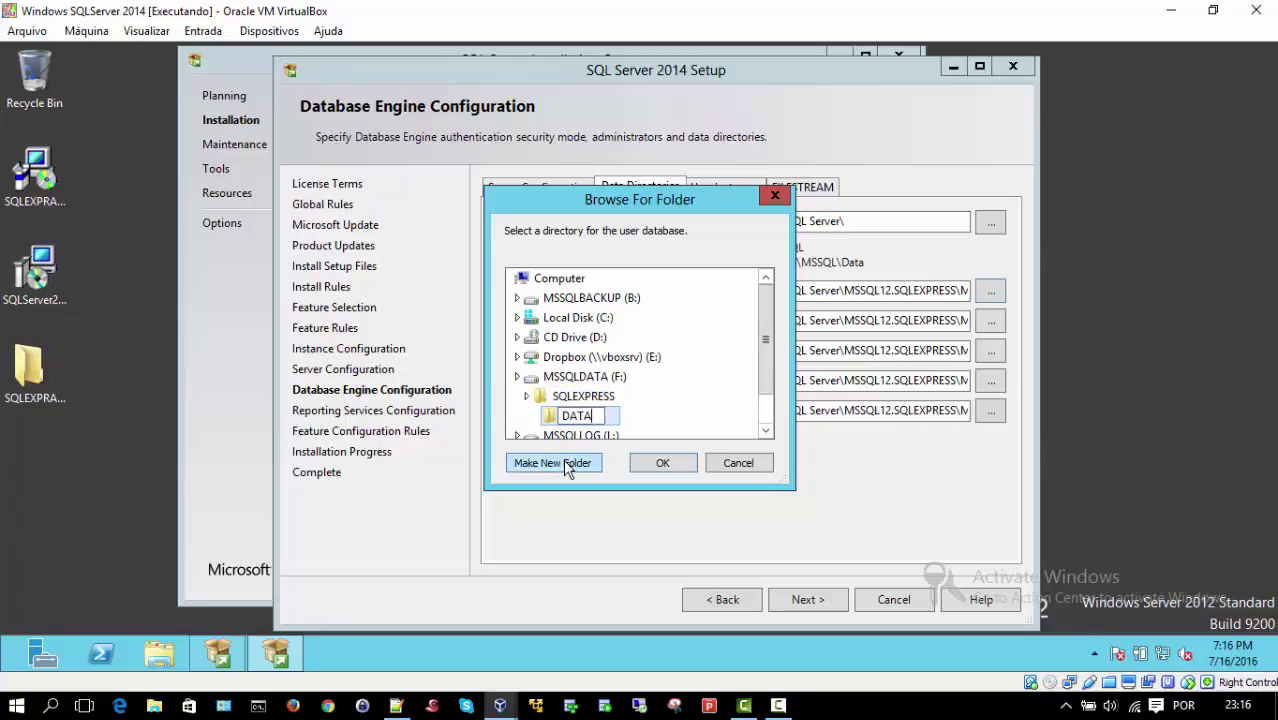
pyautogui.click(660, 466)
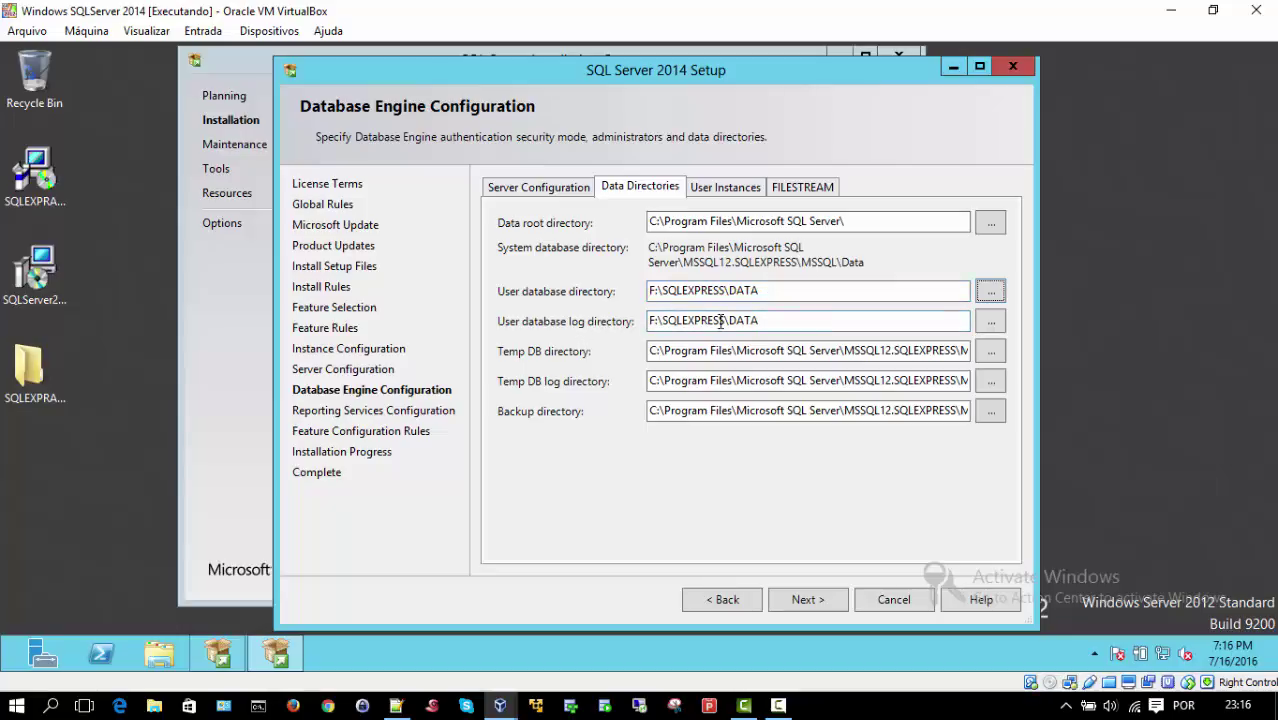
# Step: Create L:\SQLEXPRESS\LOG on the MSSQLLOG drive and set it as the user database log directory
pyautogui.click(990, 321)
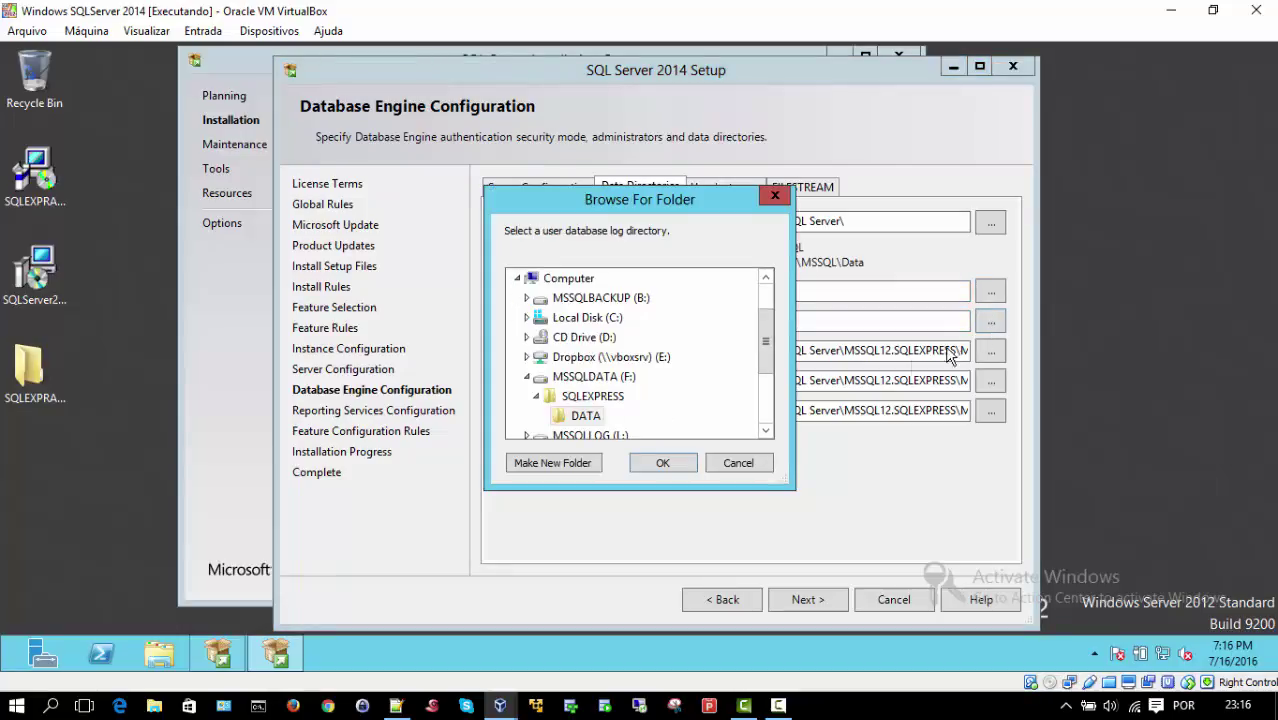
pyautogui.click(527, 377)
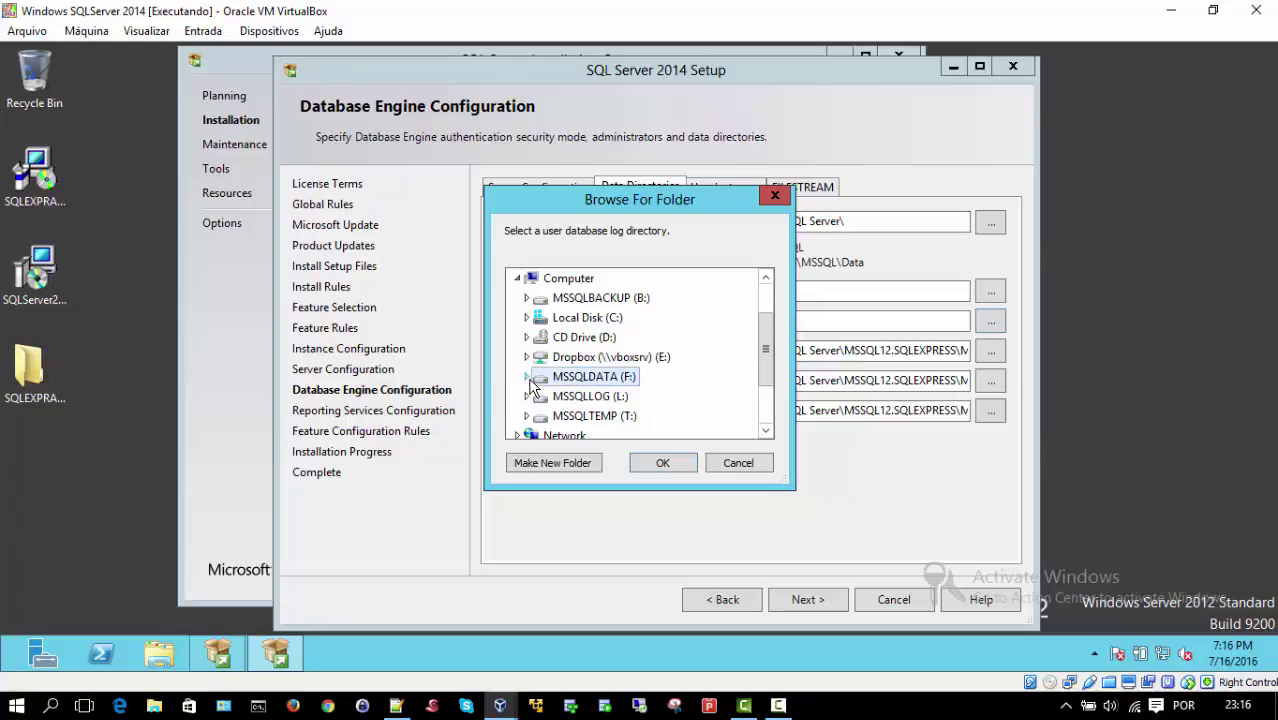
pyautogui.click(572, 398)
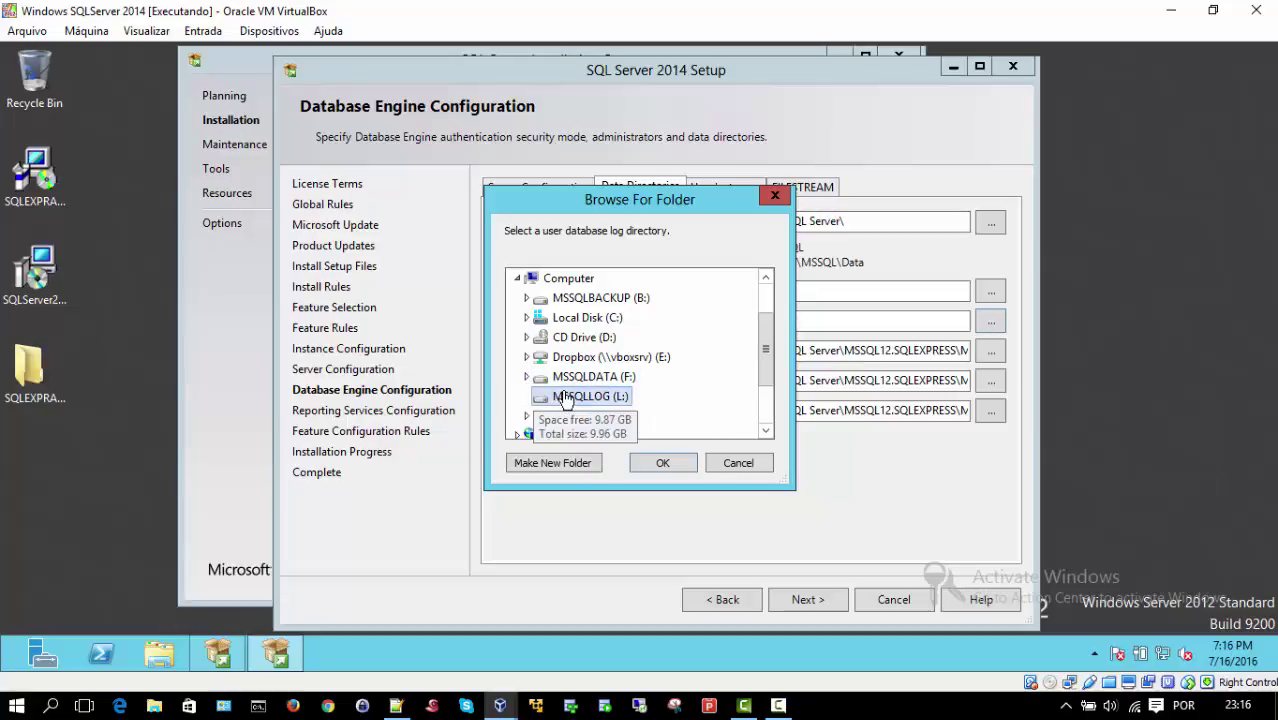
pyautogui.click(557, 470)
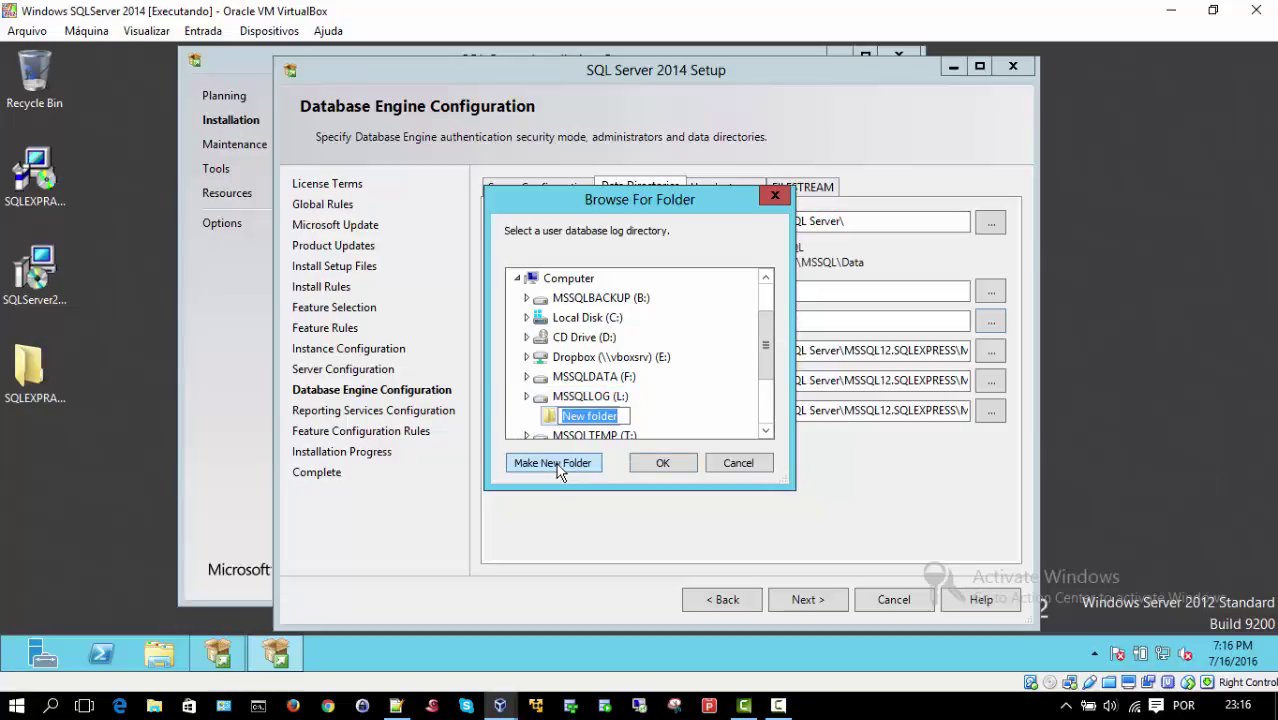
pyautogui.write('SQLEXPRESS')
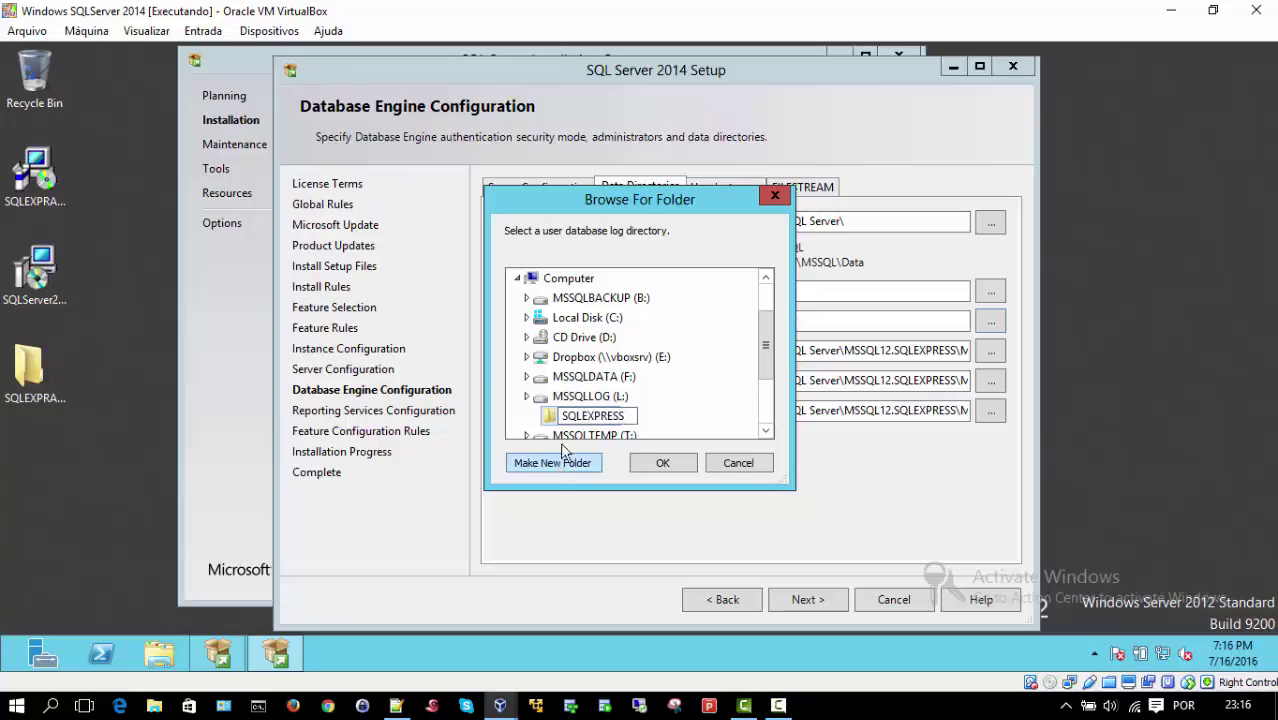
pyautogui.click(580, 400)
pyautogui.click(582, 414)
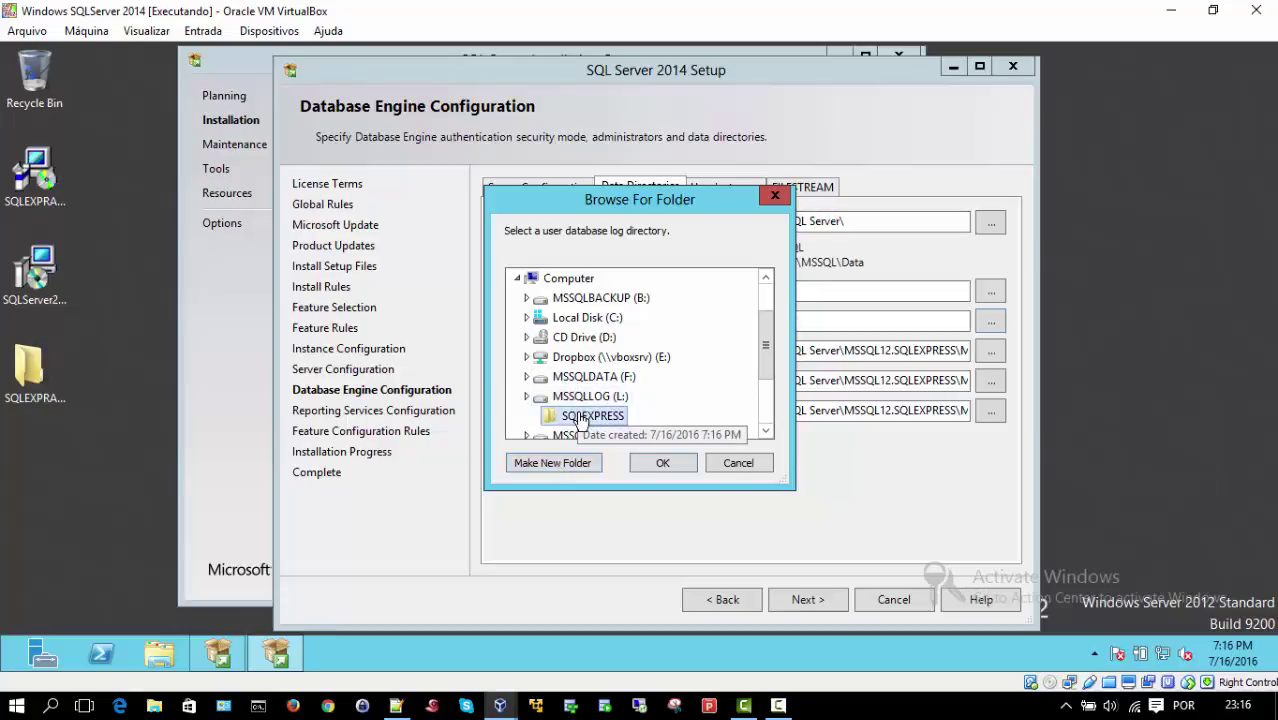
pyautogui.click(572, 466)
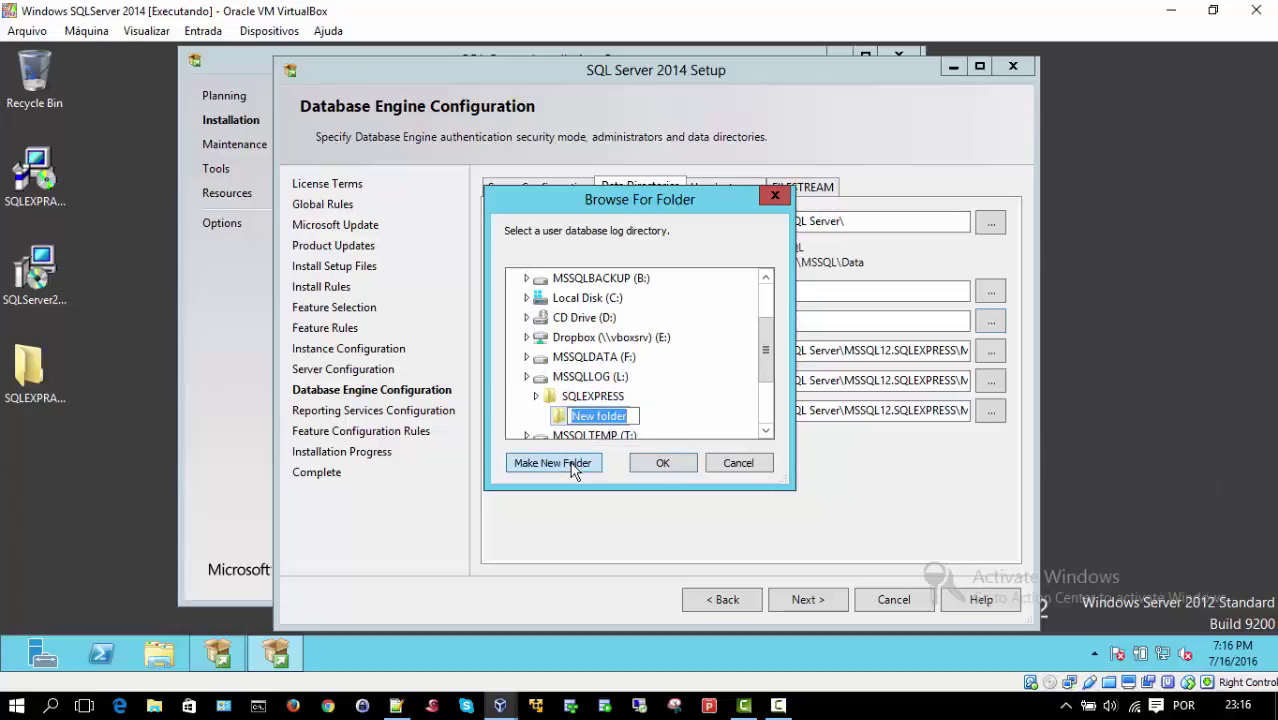
pyautogui.write('LOG')
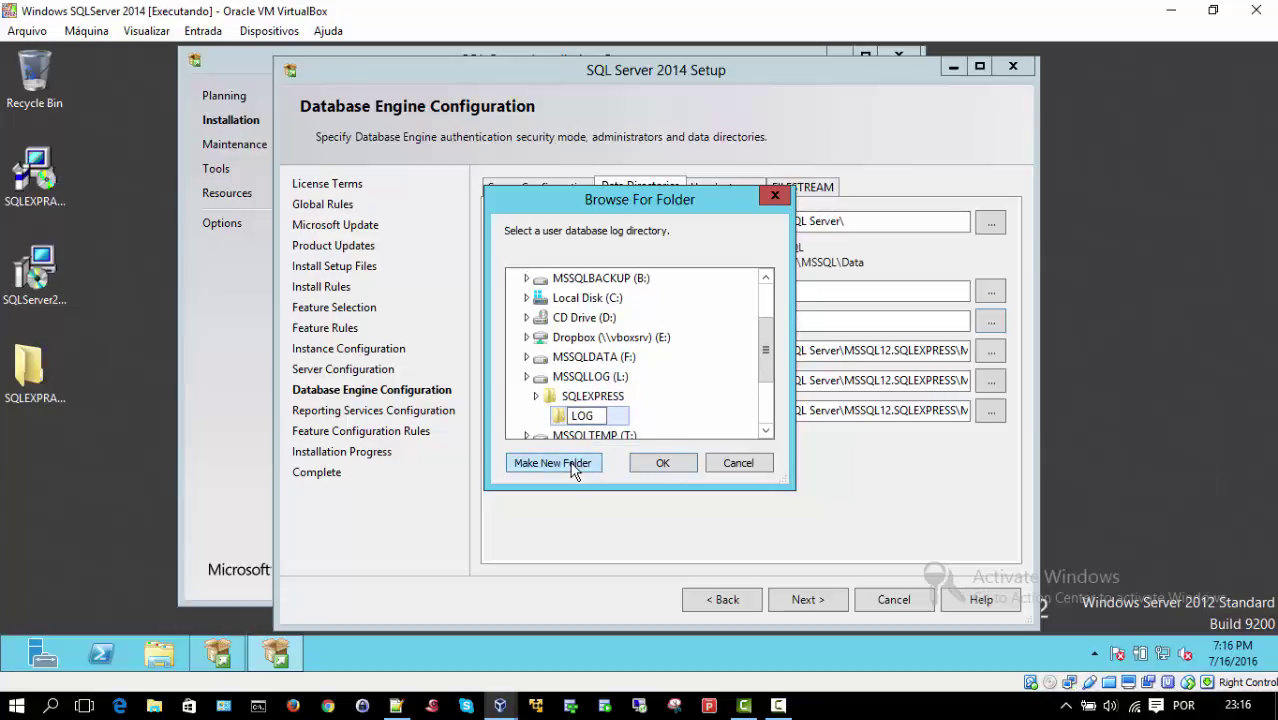
pyautogui.click(662, 463)
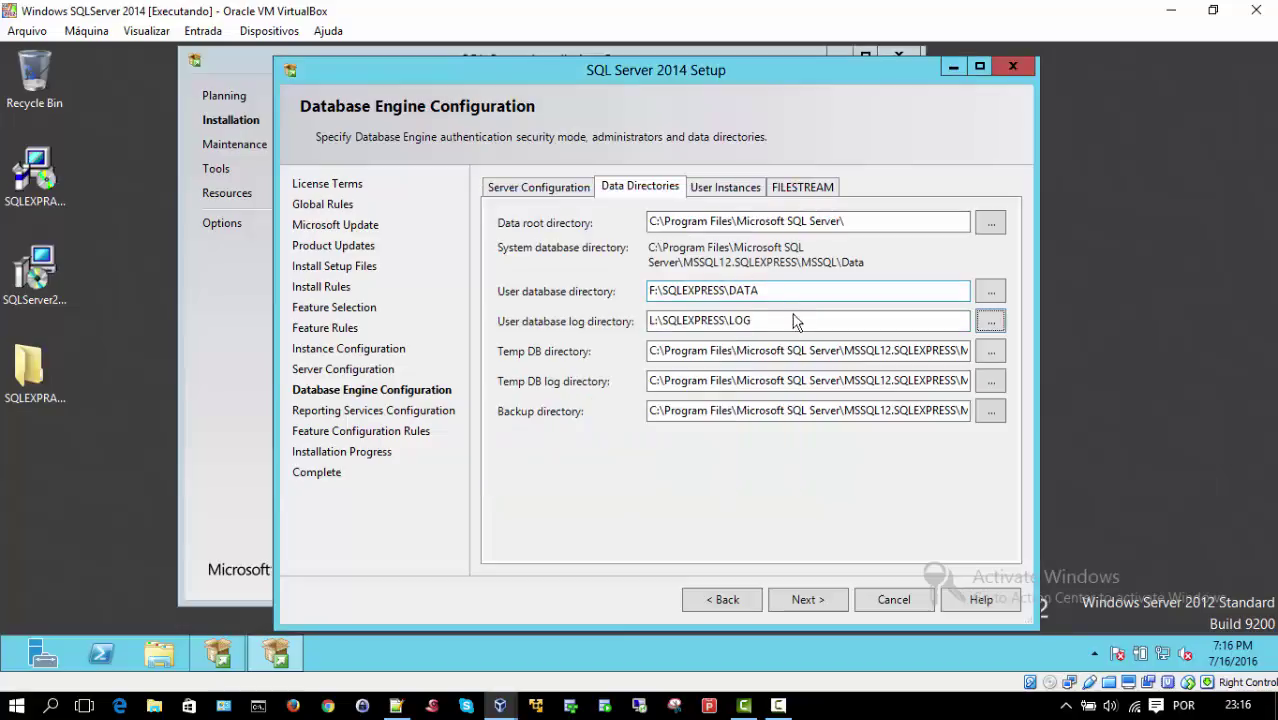
# Step: Create the SQLEXPRESS folder with DATA and LOG subfolders on the MSSQLTEMP (T:) drive
pyautogui.click(991, 358)
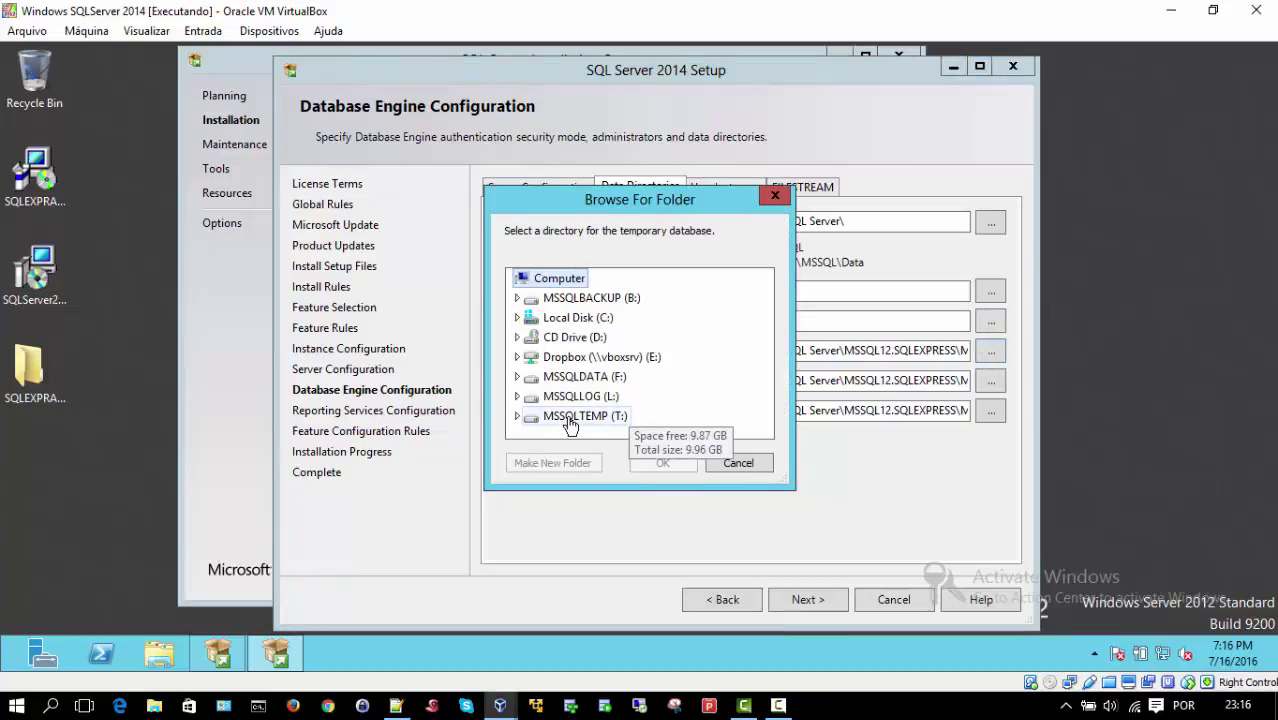
pyautogui.click(624, 416)
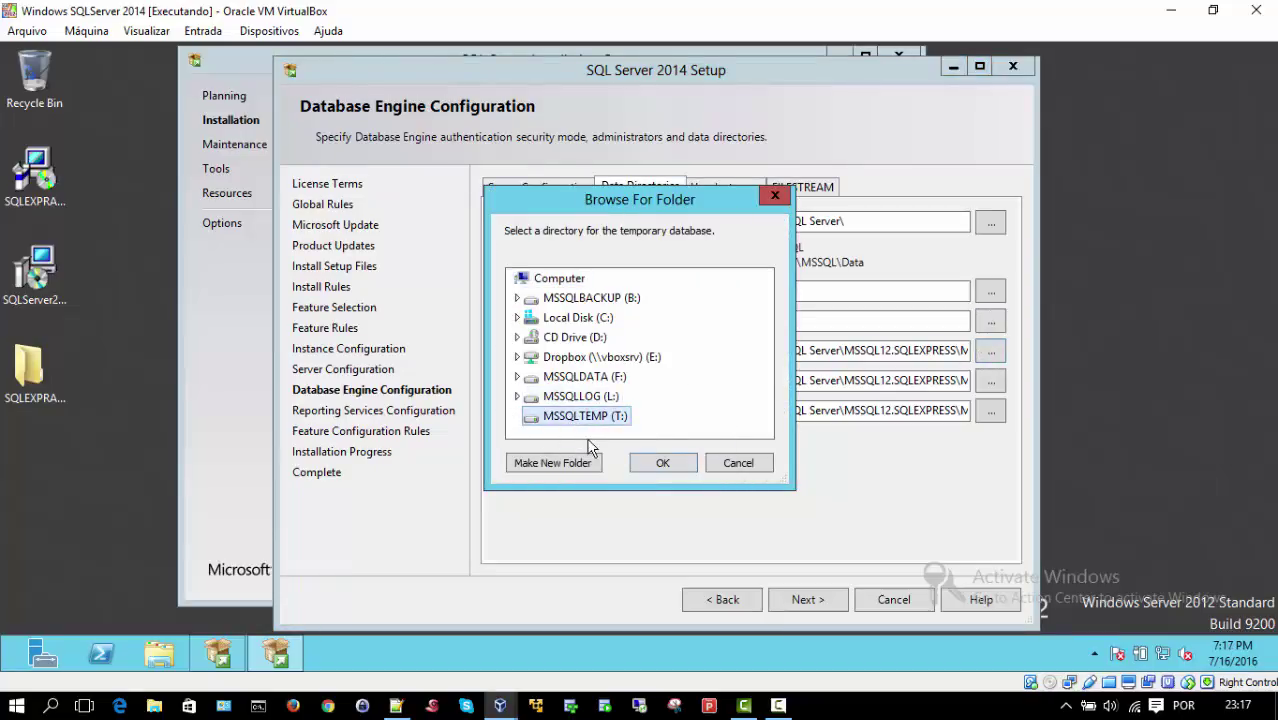
pyautogui.click(536, 468)
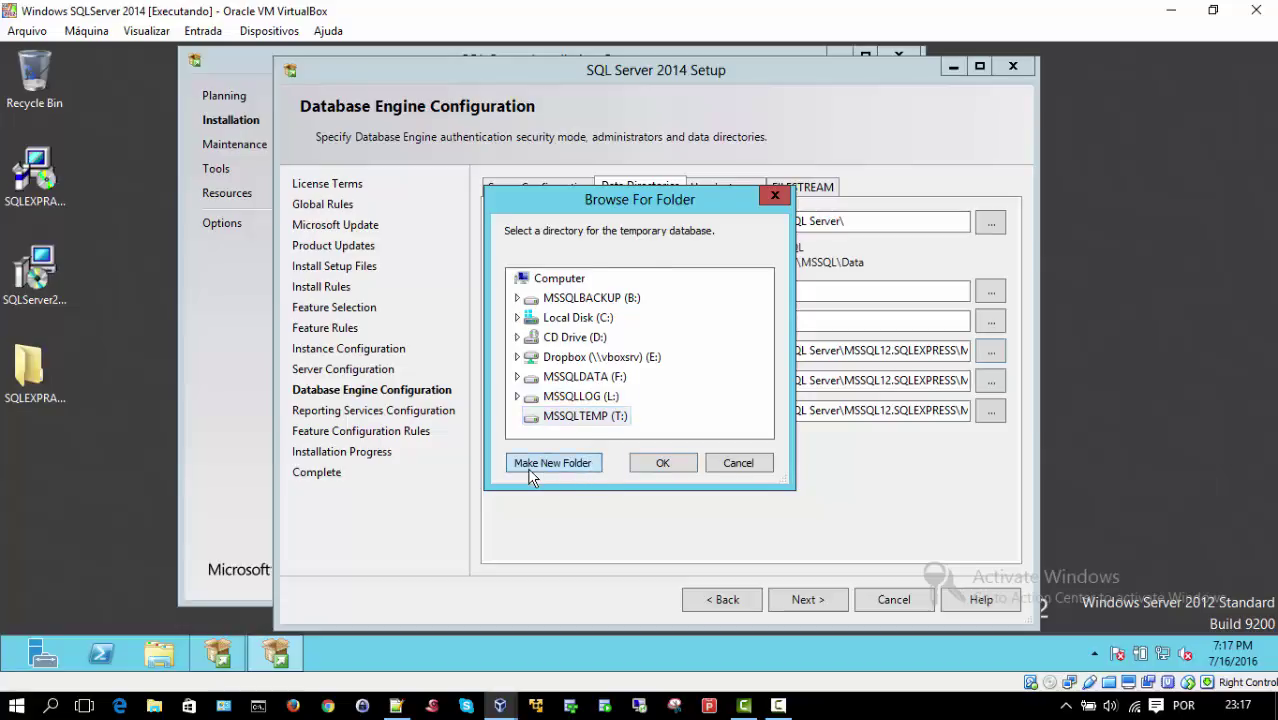
pyautogui.write('SQL')
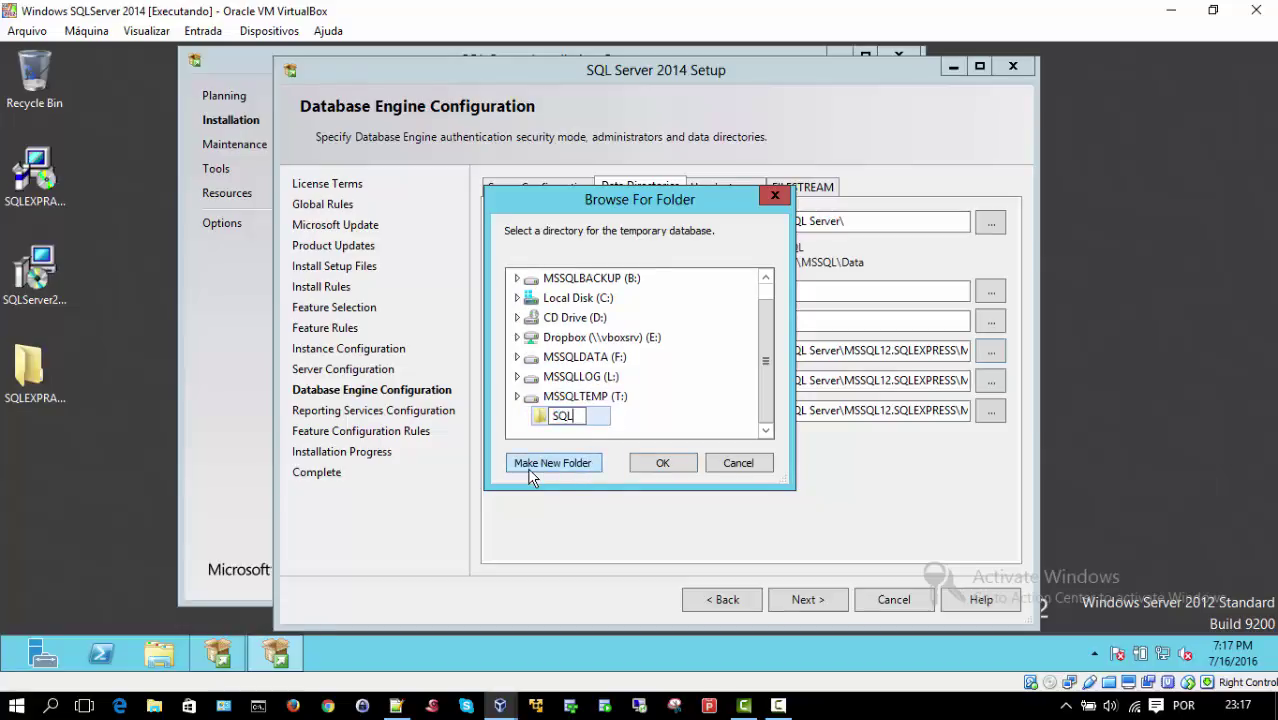
pyautogui.write('EXPRESS')
pyautogui.press('Return')
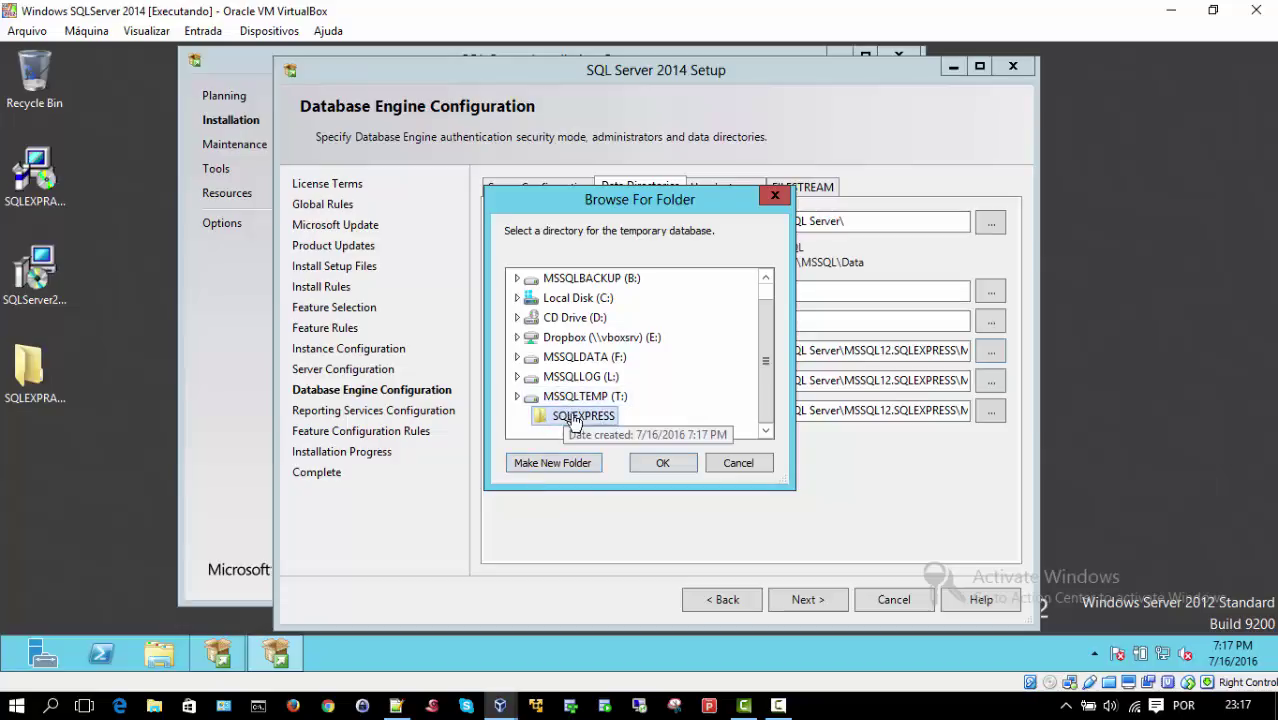
pyautogui.click(577, 464)
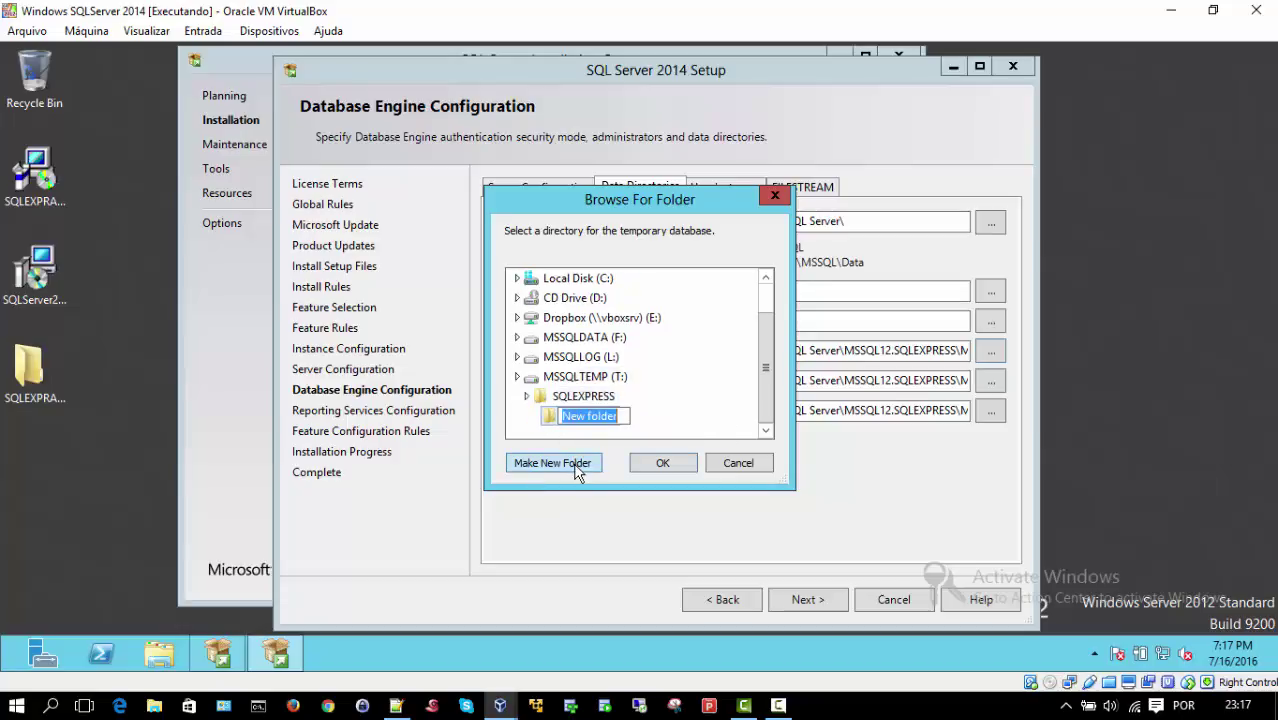
pyautogui.write('DAA')
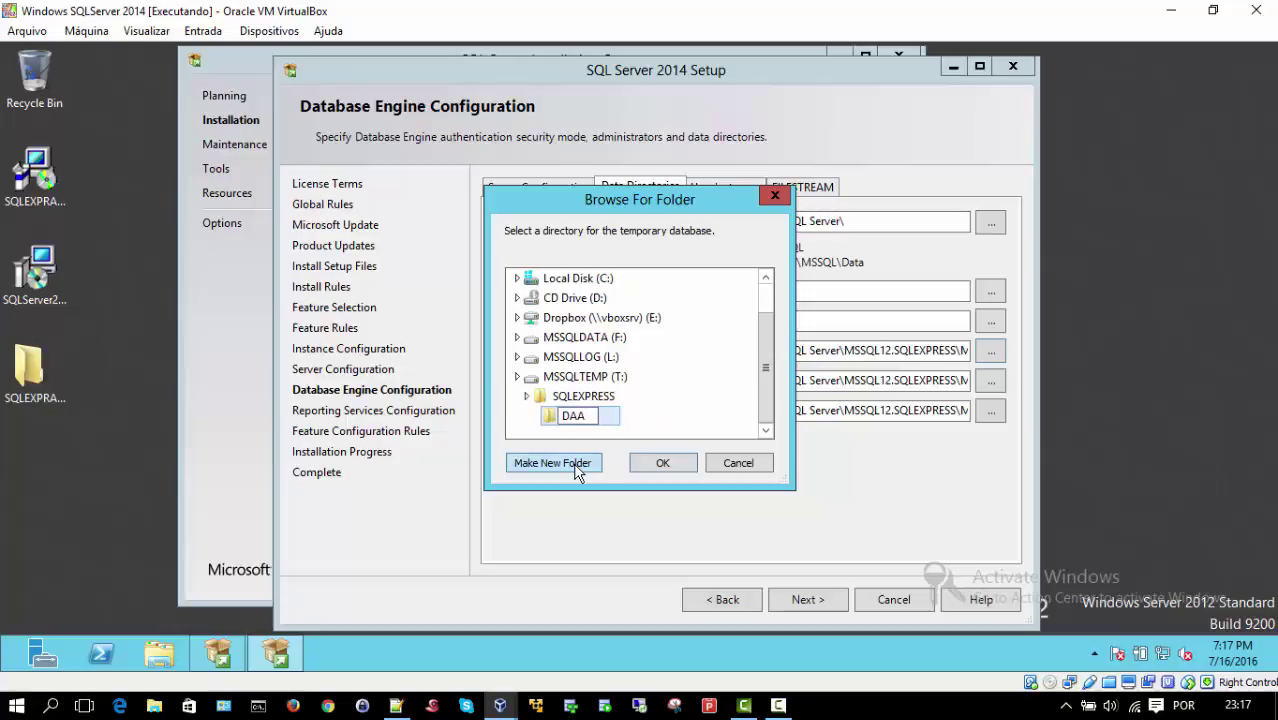
pyautogui.press('BackSpace')
pyautogui.write('TA')
pyautogui.press('Return')
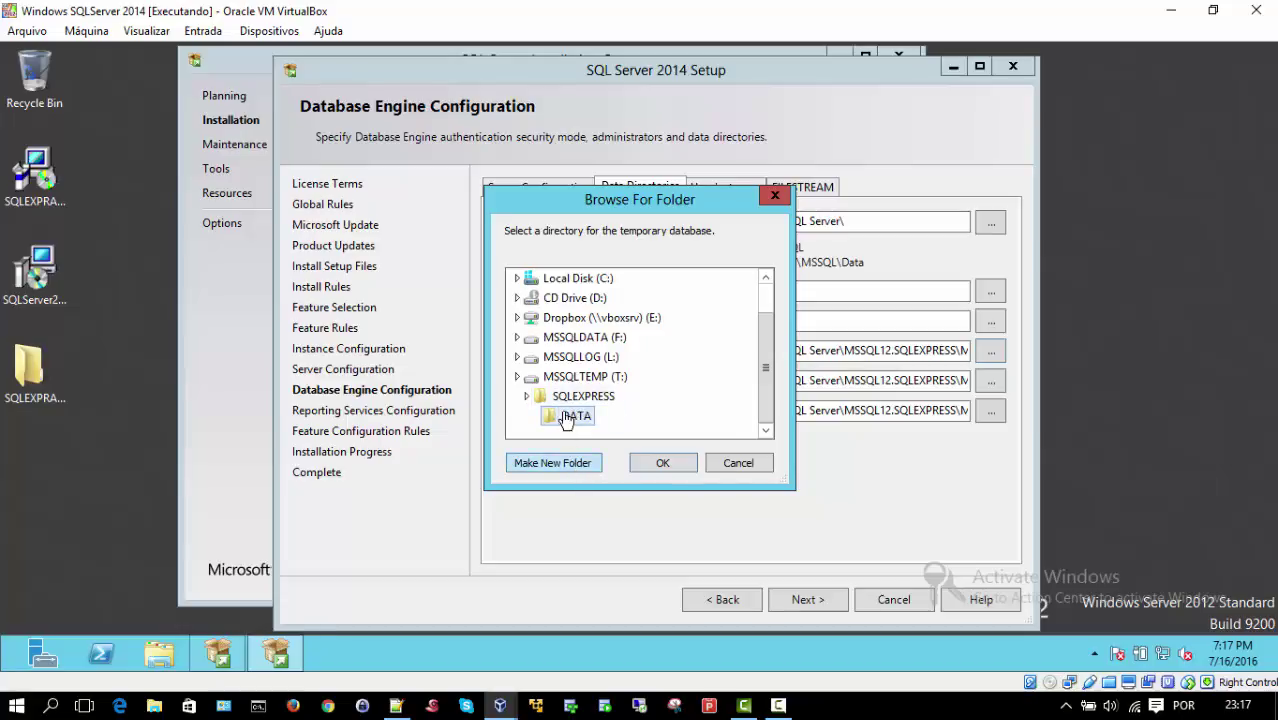
pyautogui.click(582, 397)
pyautogui.click(556, 462)
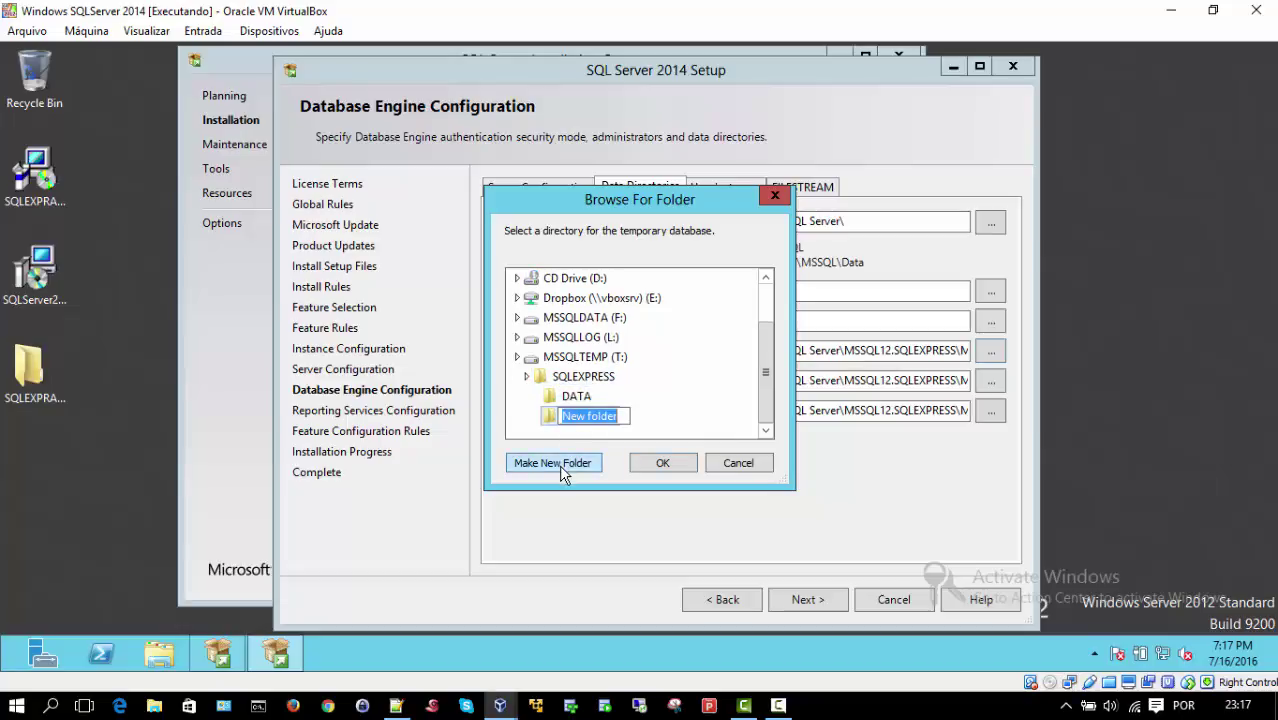
pyautogui.write('LOG')
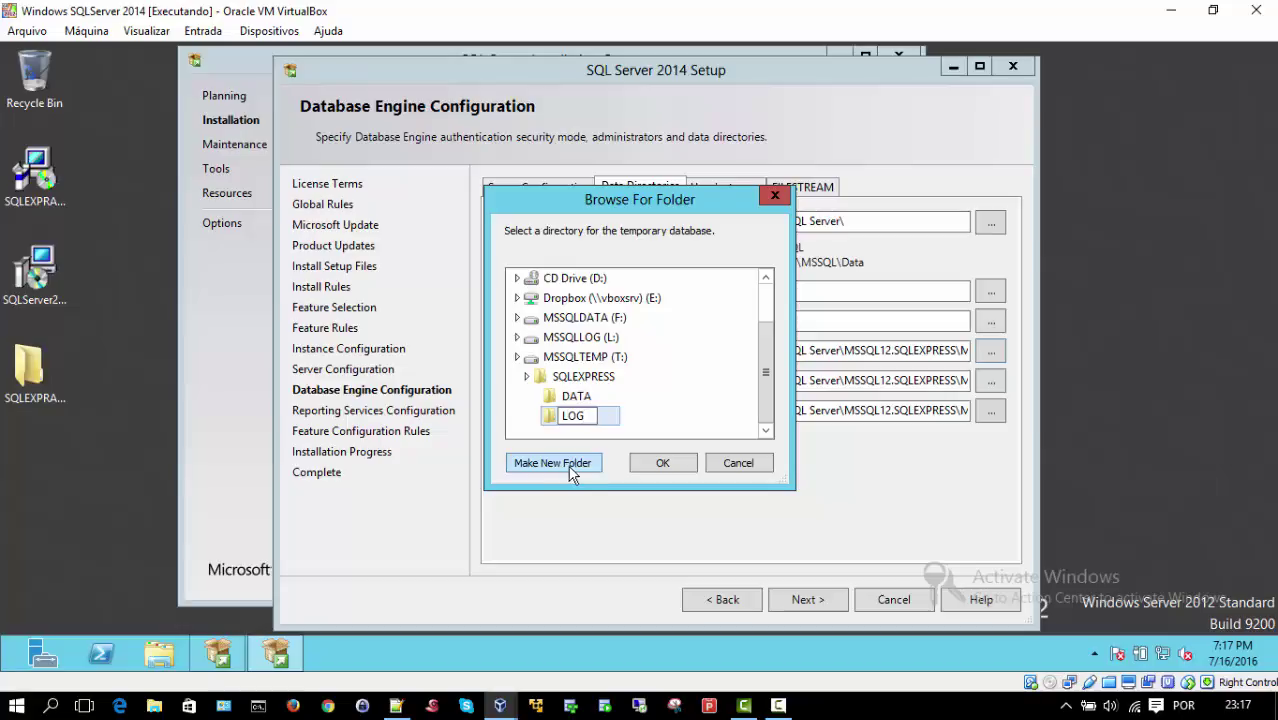
pyautogui.click(661, 463)
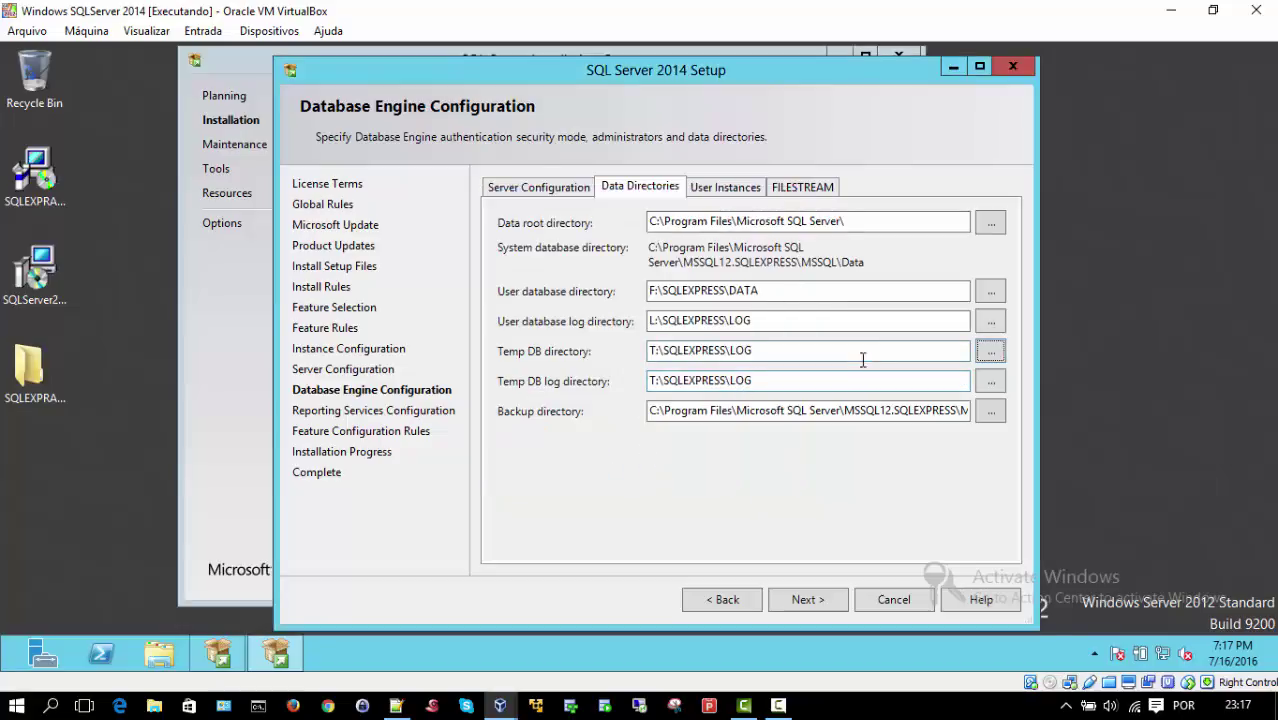
# Step: Set the Temp DB directory to T:\SQLEXPRESS\DATA and its log directory to T:\SQLEXPRESS\LOG
pyautogui.click(990, 353)
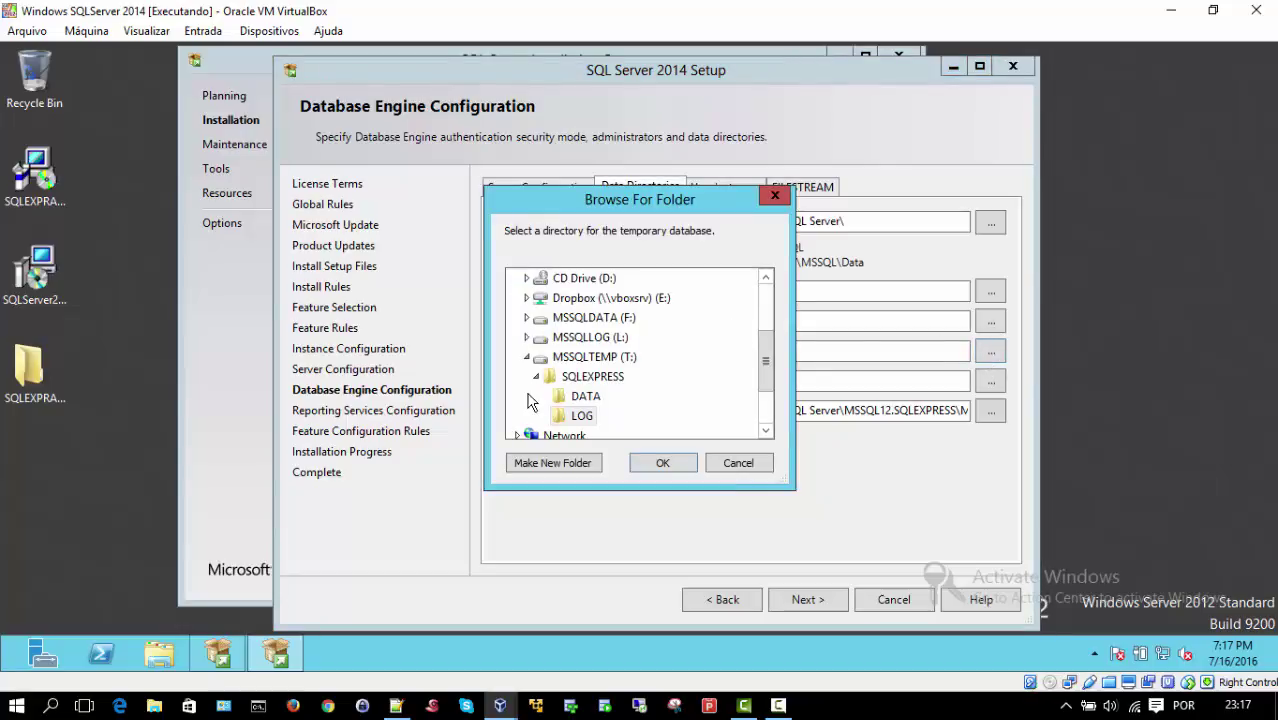
pyautogui.click(582, 398)
pyautogui.click(660, 463)
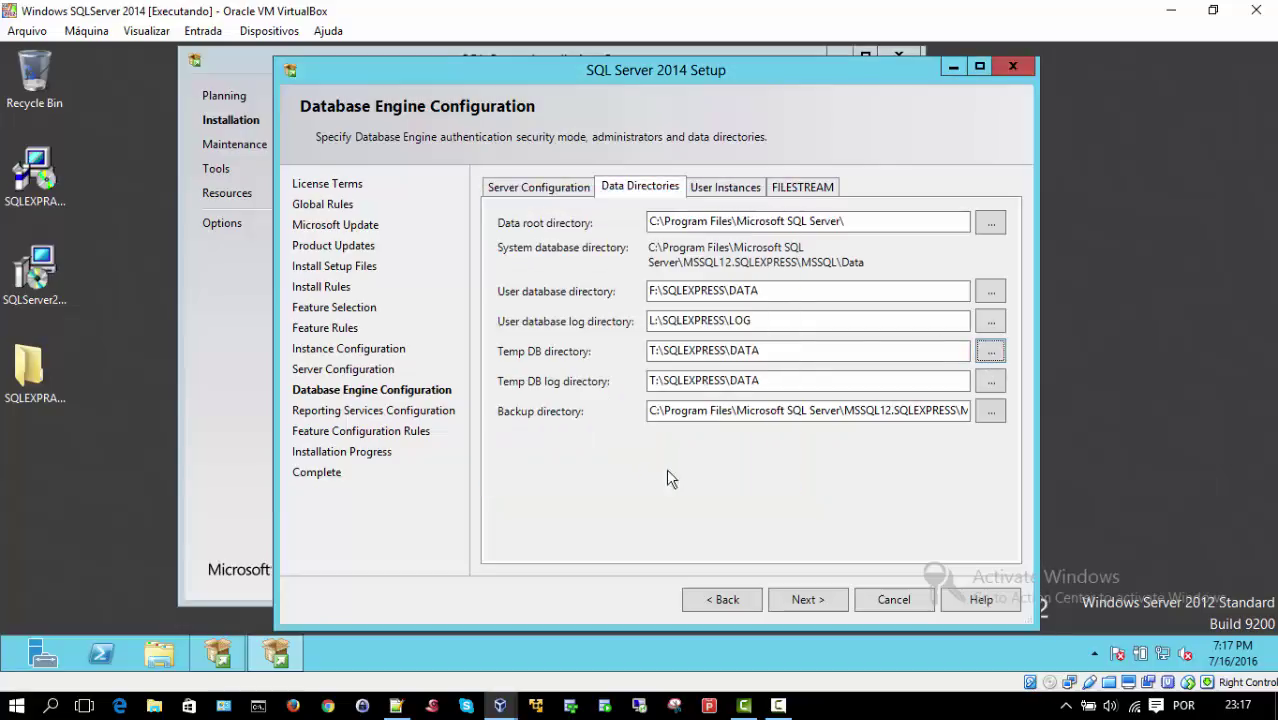
pyautogui.click(990, 381)
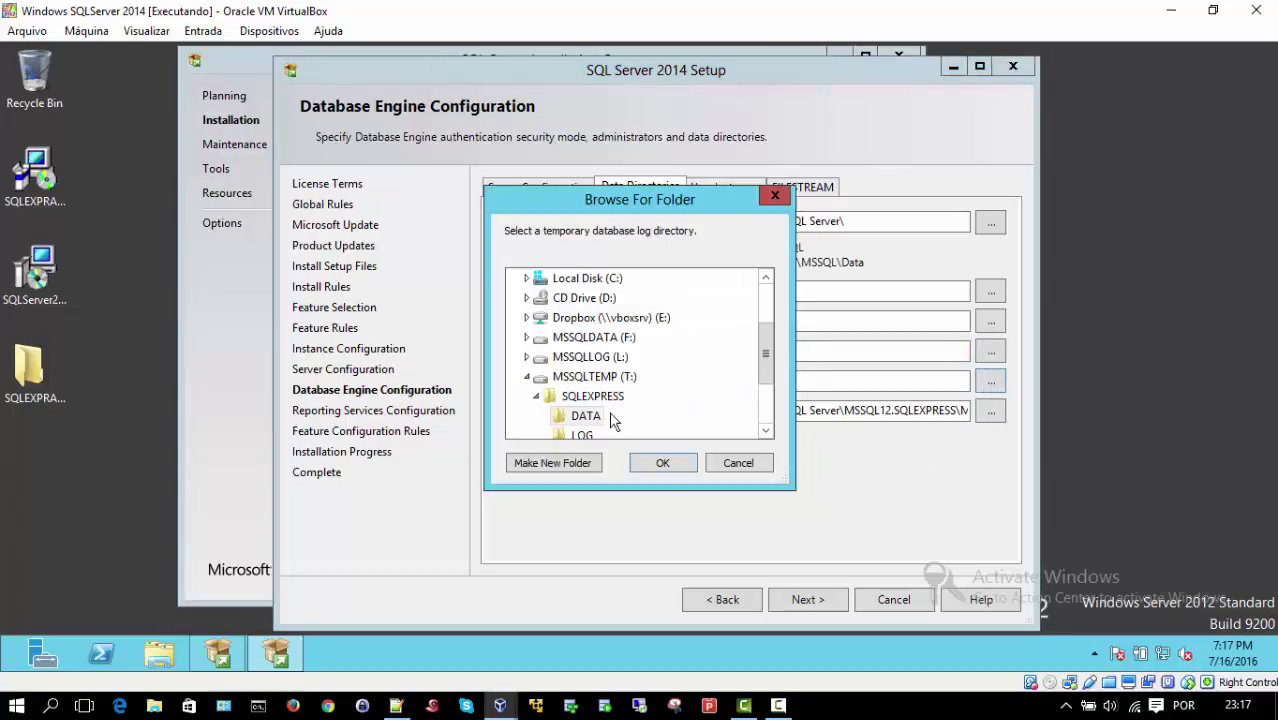
pyautogui.click(588, 437)
pyautogui.click(663, 463)
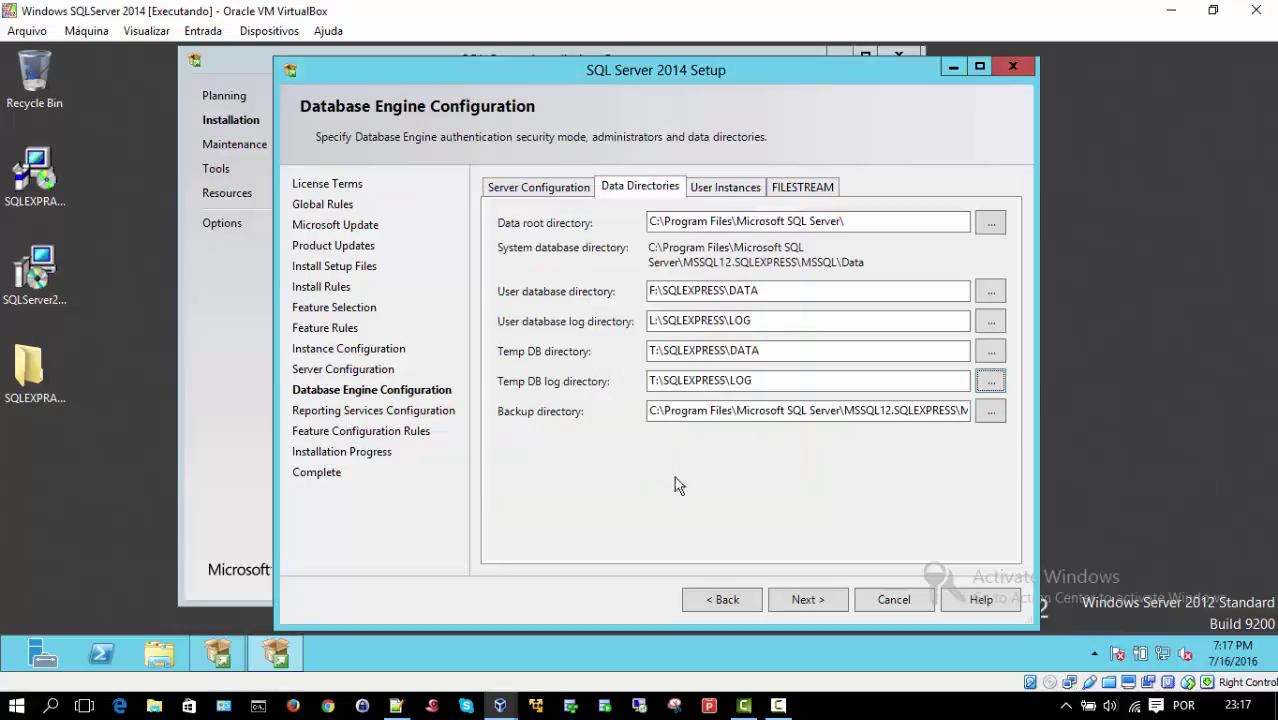
# Step: Create B:\SQLEXPRESS on the MSSQLBACKUP drive and set it as the backup directory
pyautogui.click(991, 411)
pyautogui.click(568, 299)
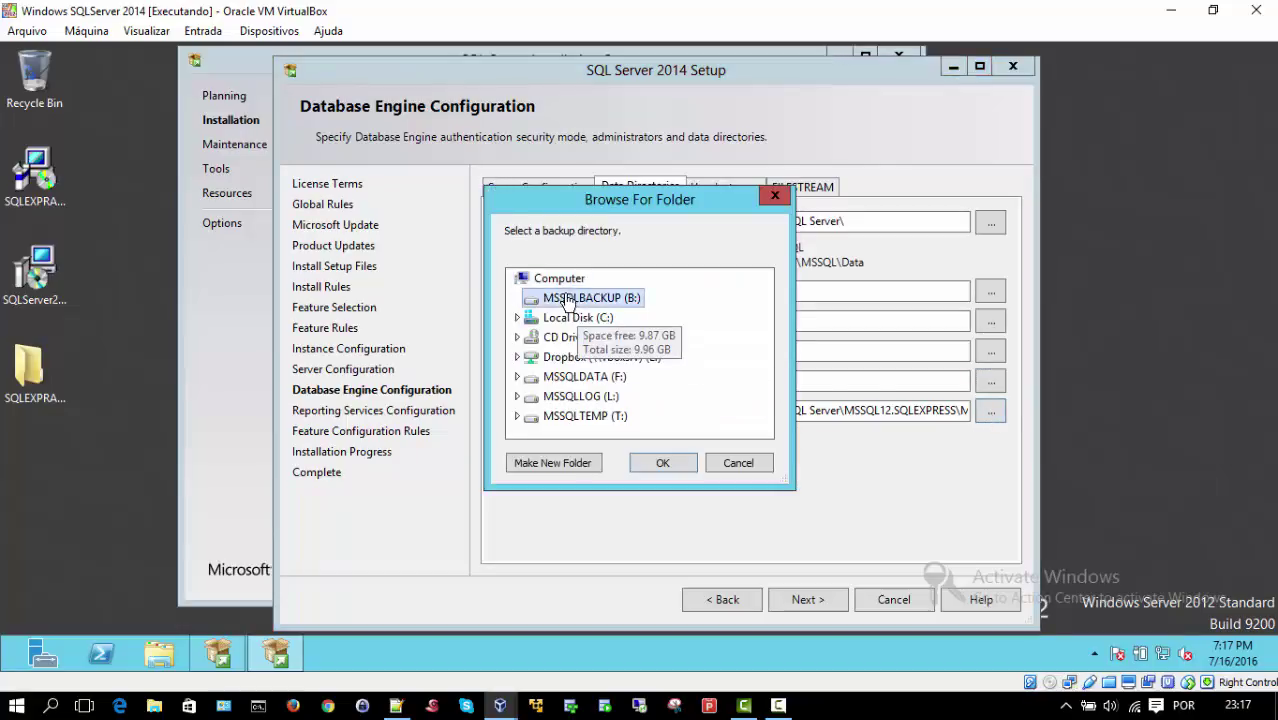
pyautogui.click(541, 466)
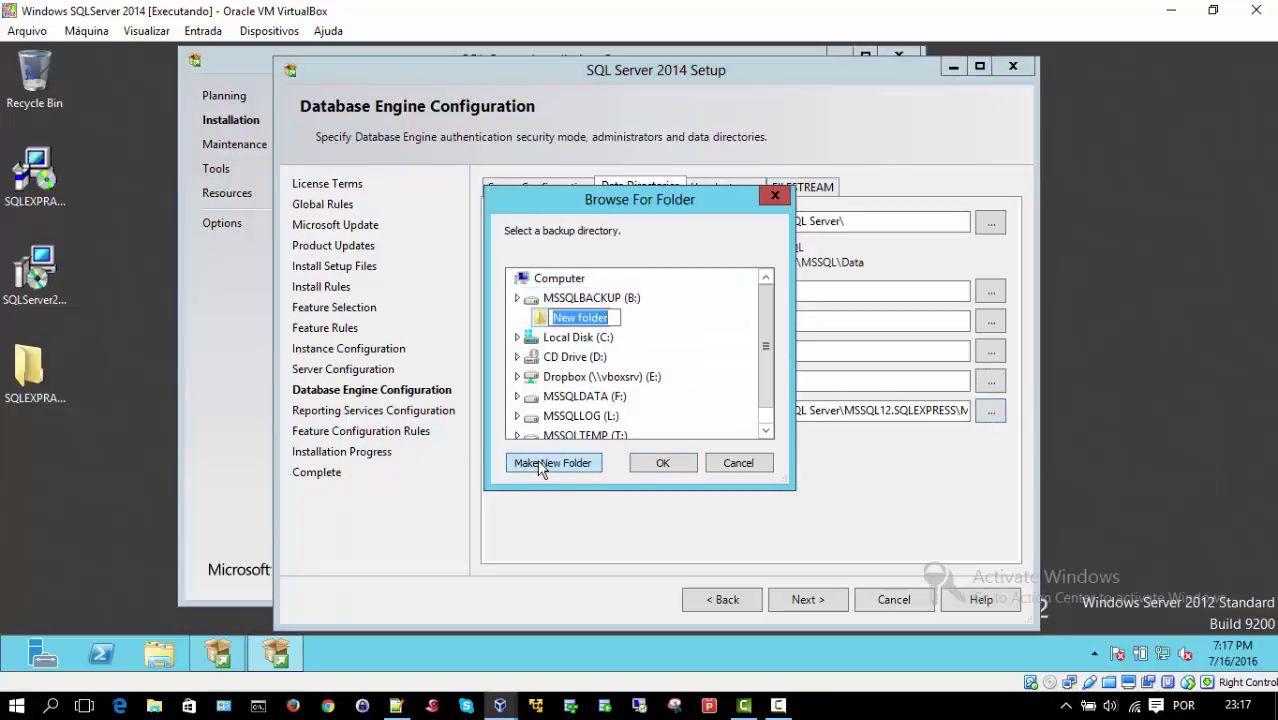
pyautogui.write('SQL')
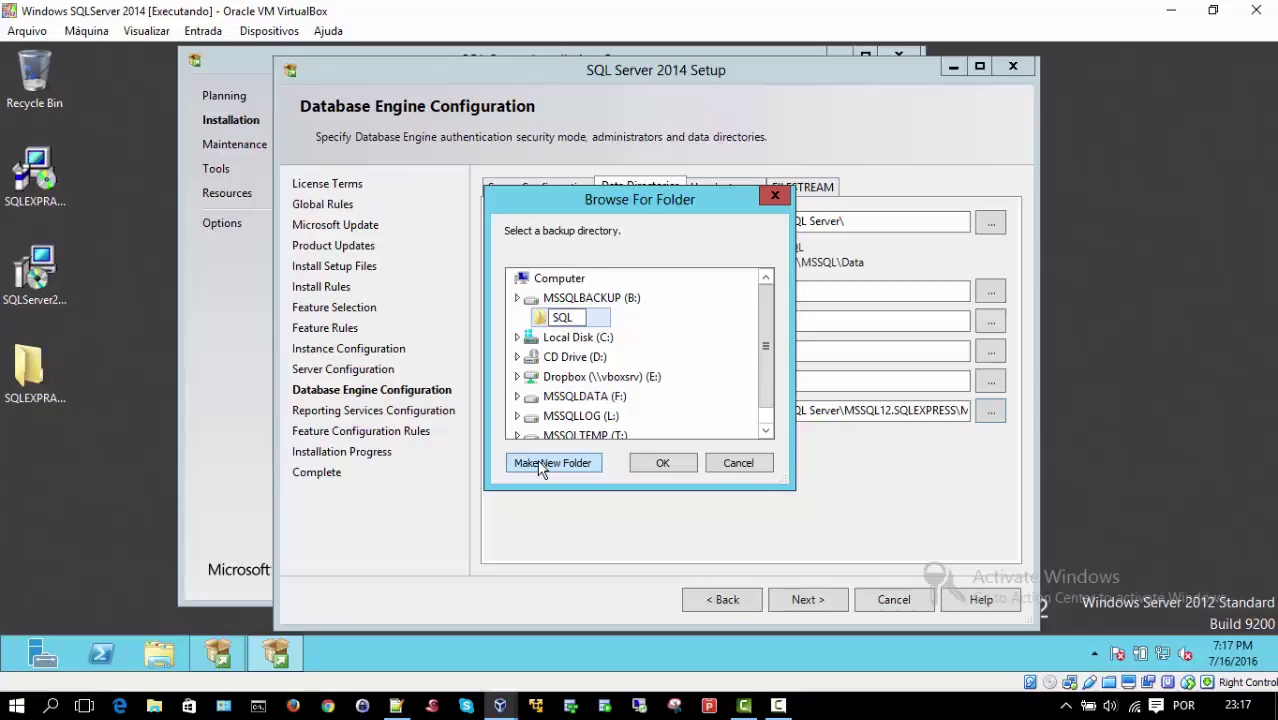
pyautogui.write('EXPRESS')
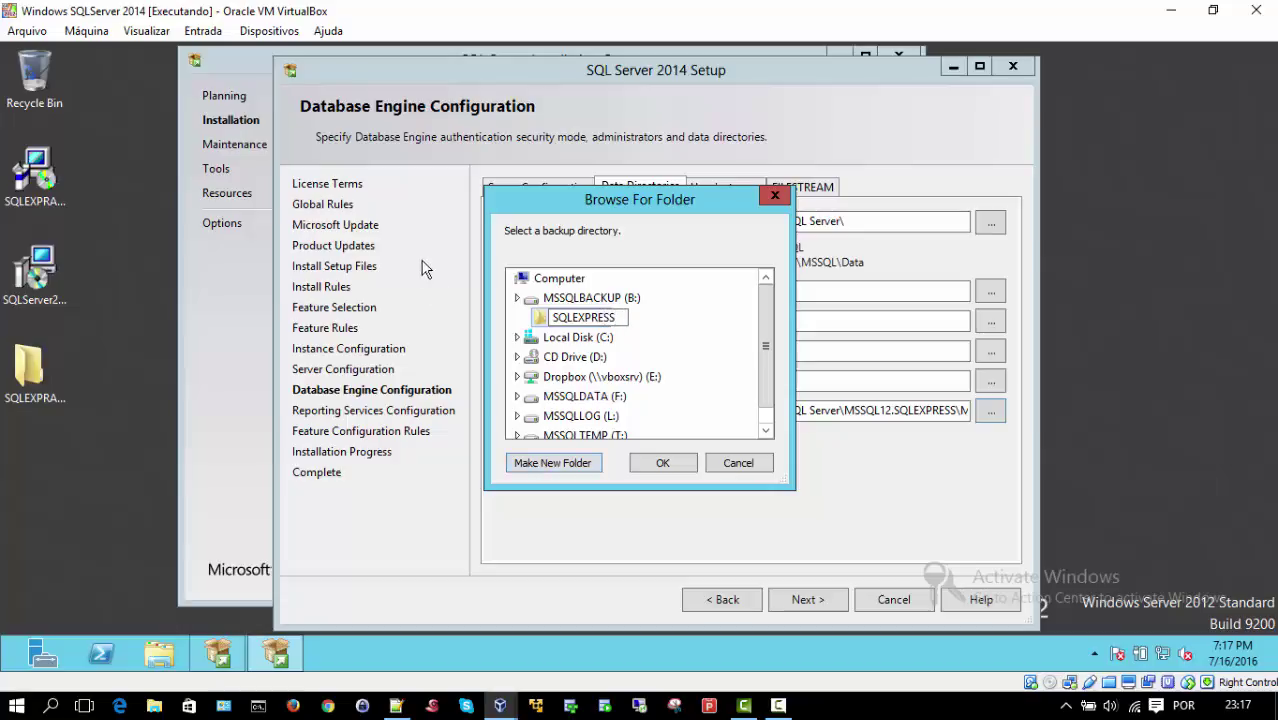
pyautogui.click(663, 466)
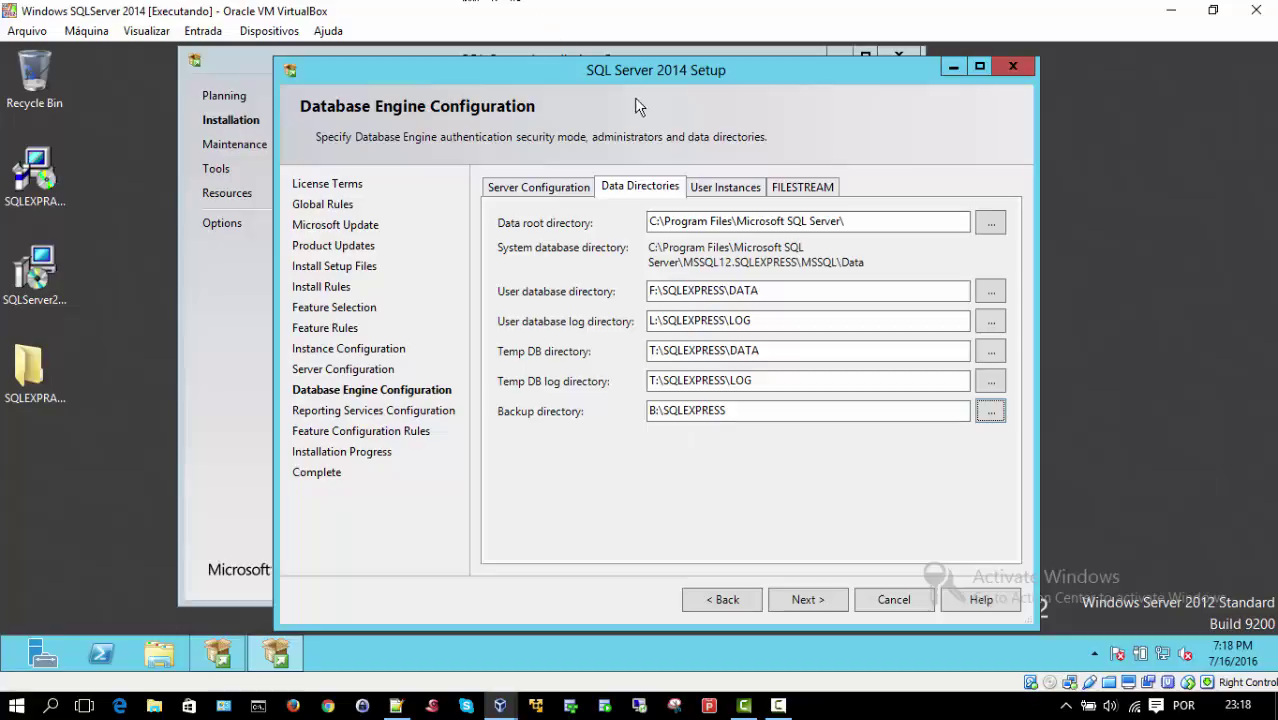
# Step: Review the User Instances, FILESTREAM, Server Configuration and Data Directories tabs, then continue to Reporting Services
pyautogui.click(709, 189)
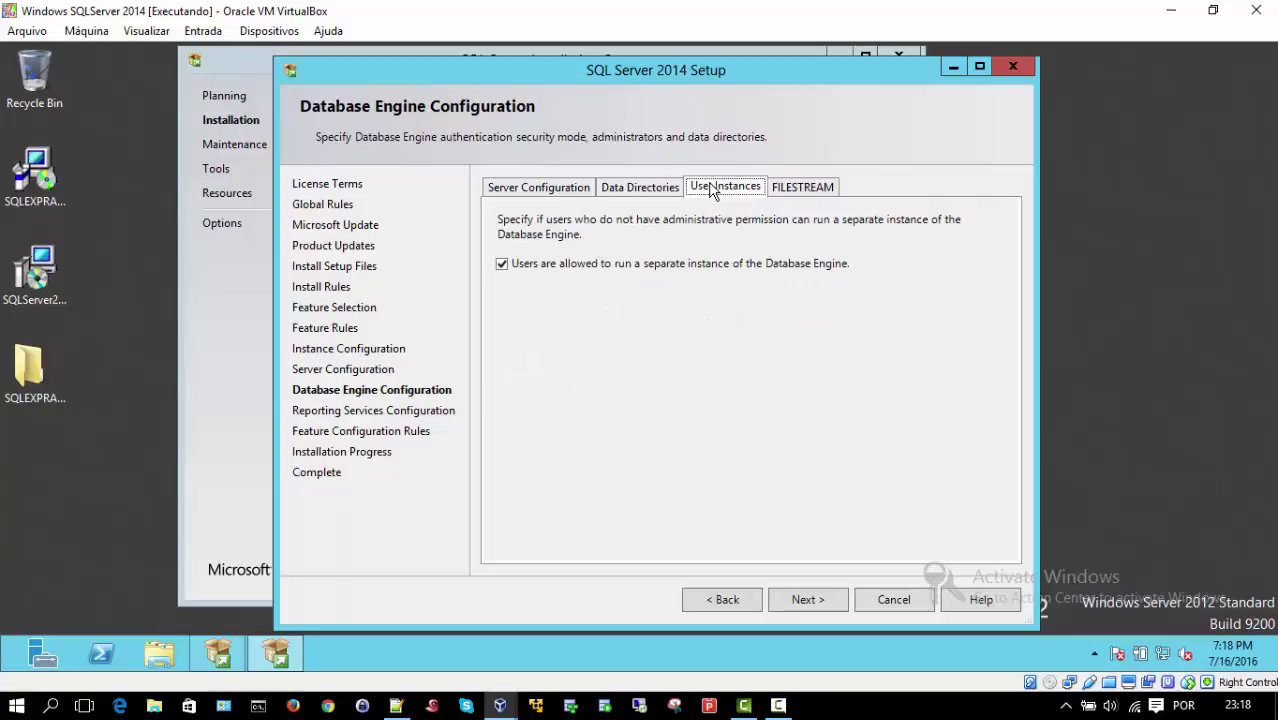
pyautogui.click(809, 191)
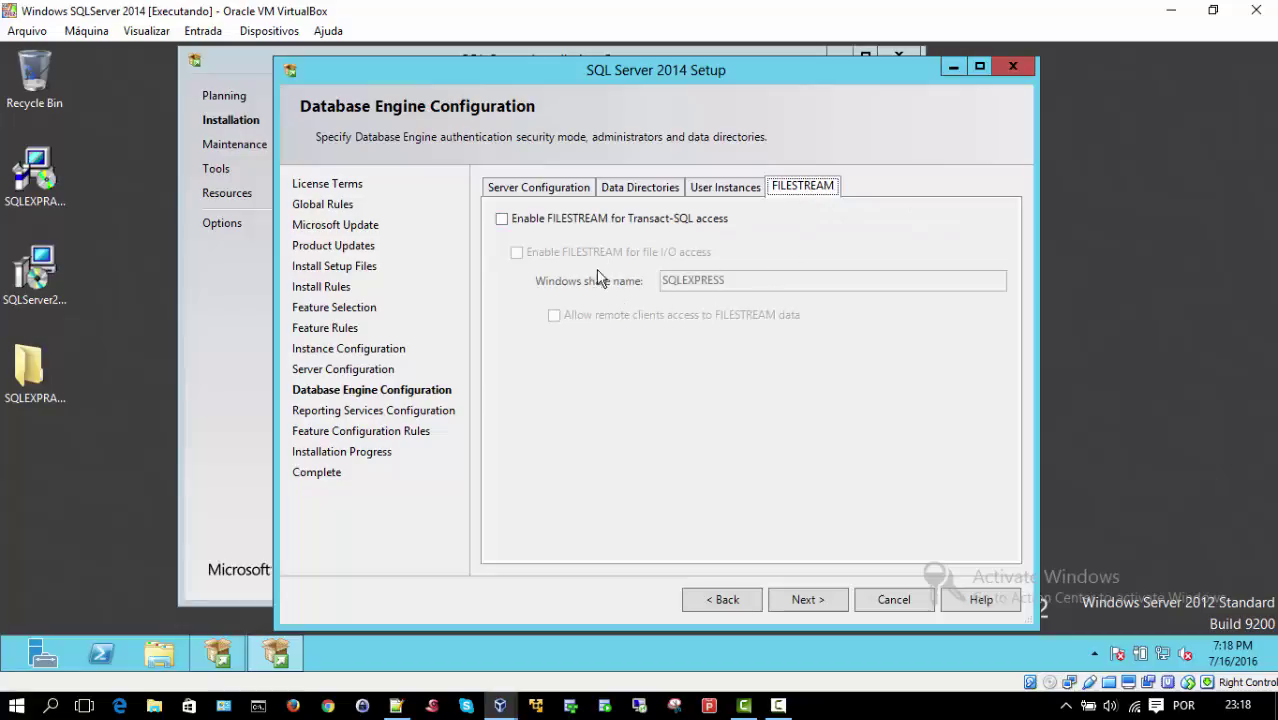
pyautogui.click(542, 191)
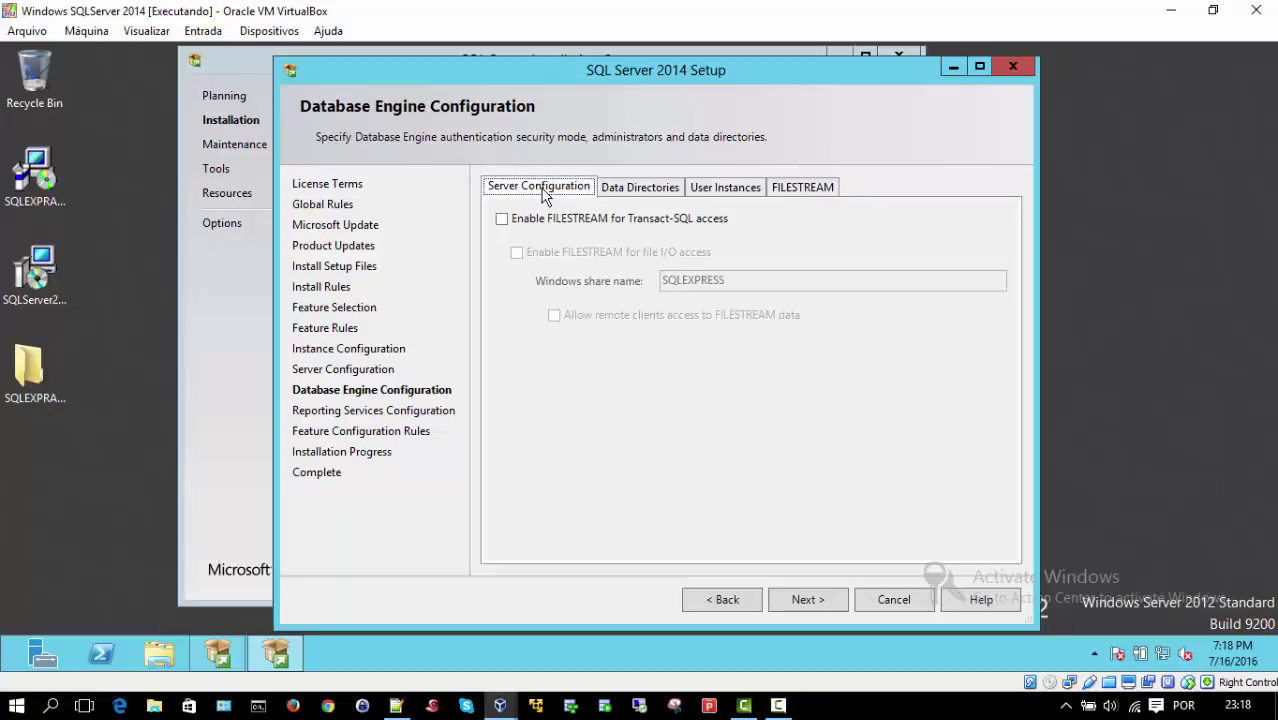
pyautogui.click(621, 189)
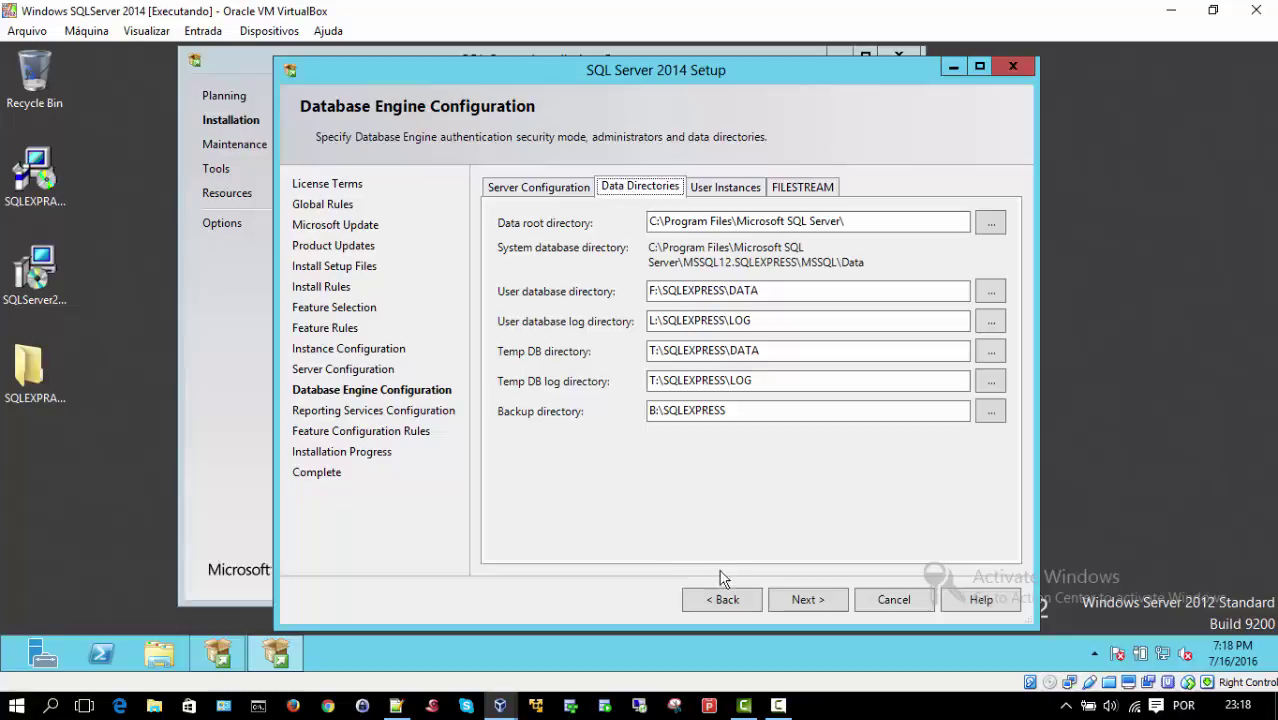
pyautogui.click(789, 600)
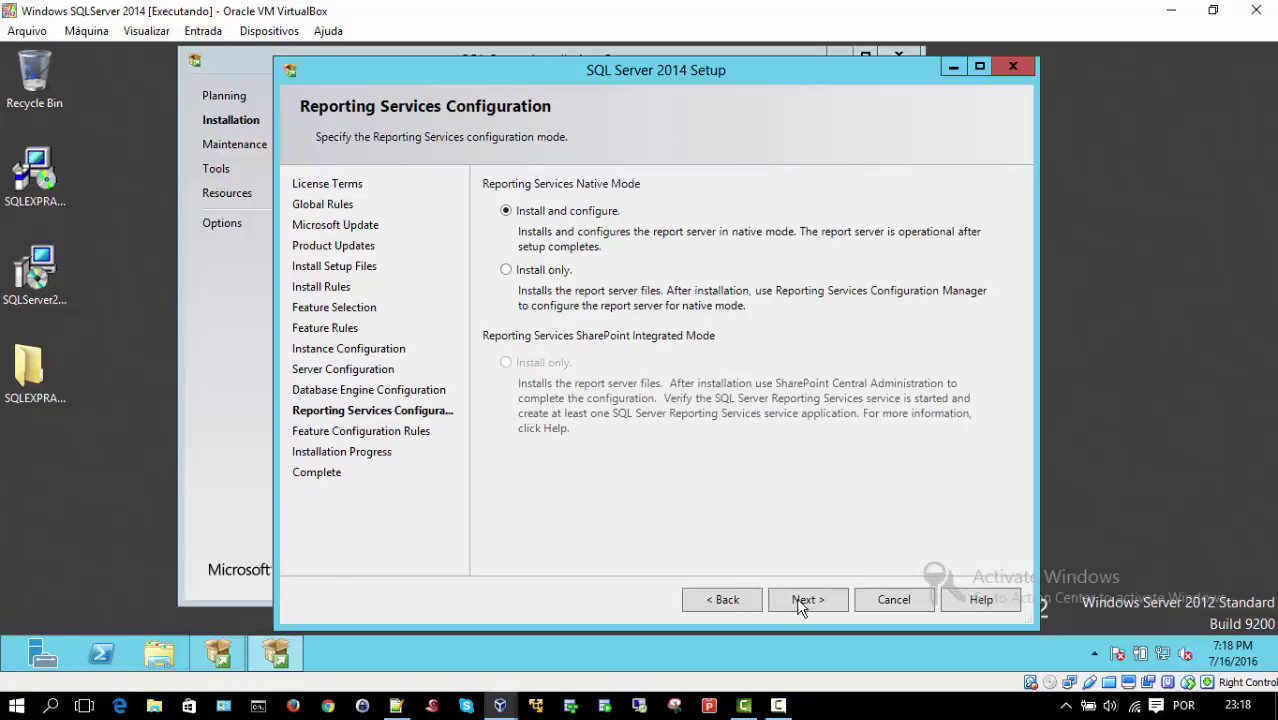
# Step: Keep Reporting Services on 'Install and configure' and run the installation through to the Complete page
pyautogui.click(800, 600)
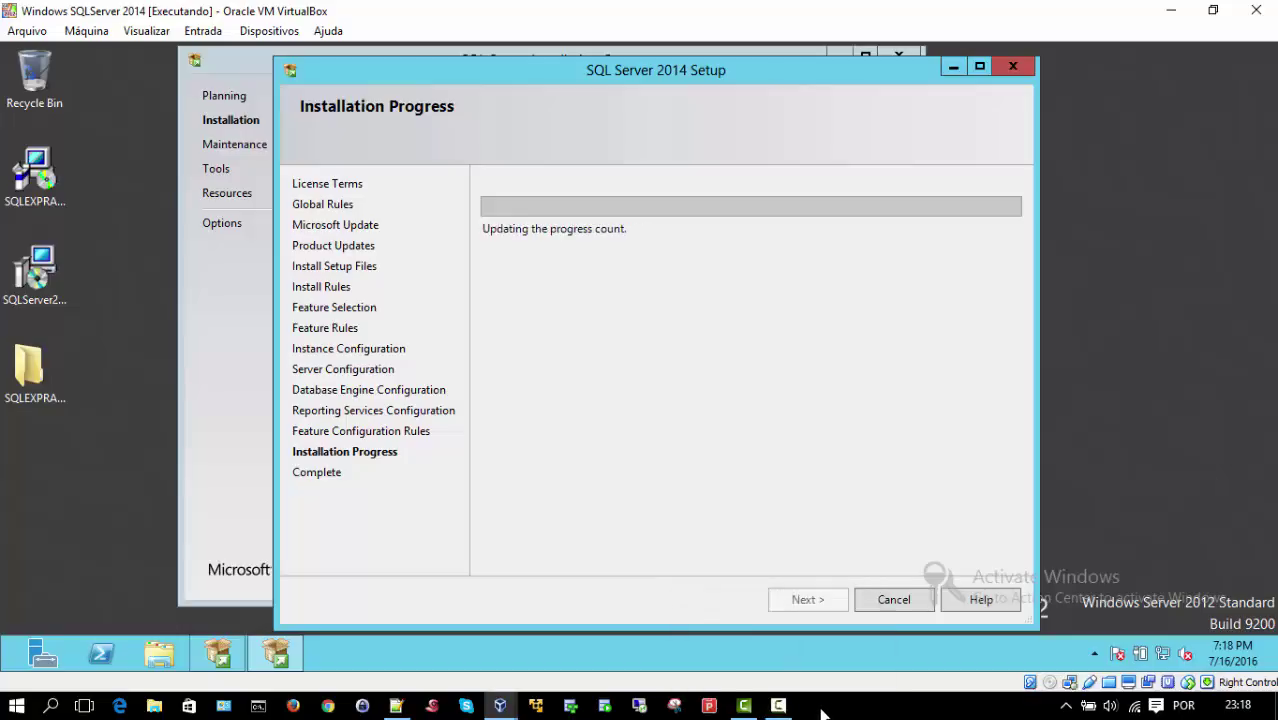
pyautogui.click(779, 706)
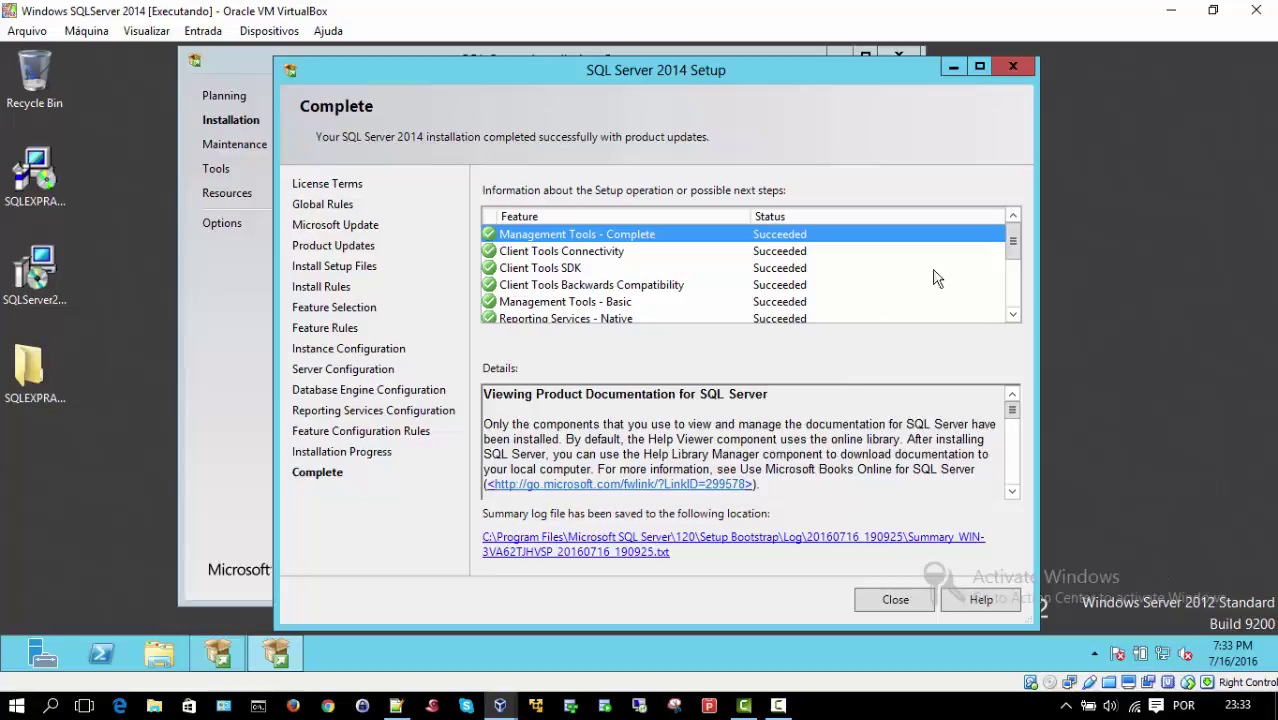
# Step: Close the completed setup wizard and the SQL Server Installation Center, then bring up the Start screen
pyautogui.moveTo(1015, 257)
pyautogui.mouseDown()
pyautogui.moveTo(1015, 315)
pyautogui.moveTo(1014, 232)
pyautogui.mouseUp()
pyautogui.click(896, 601)
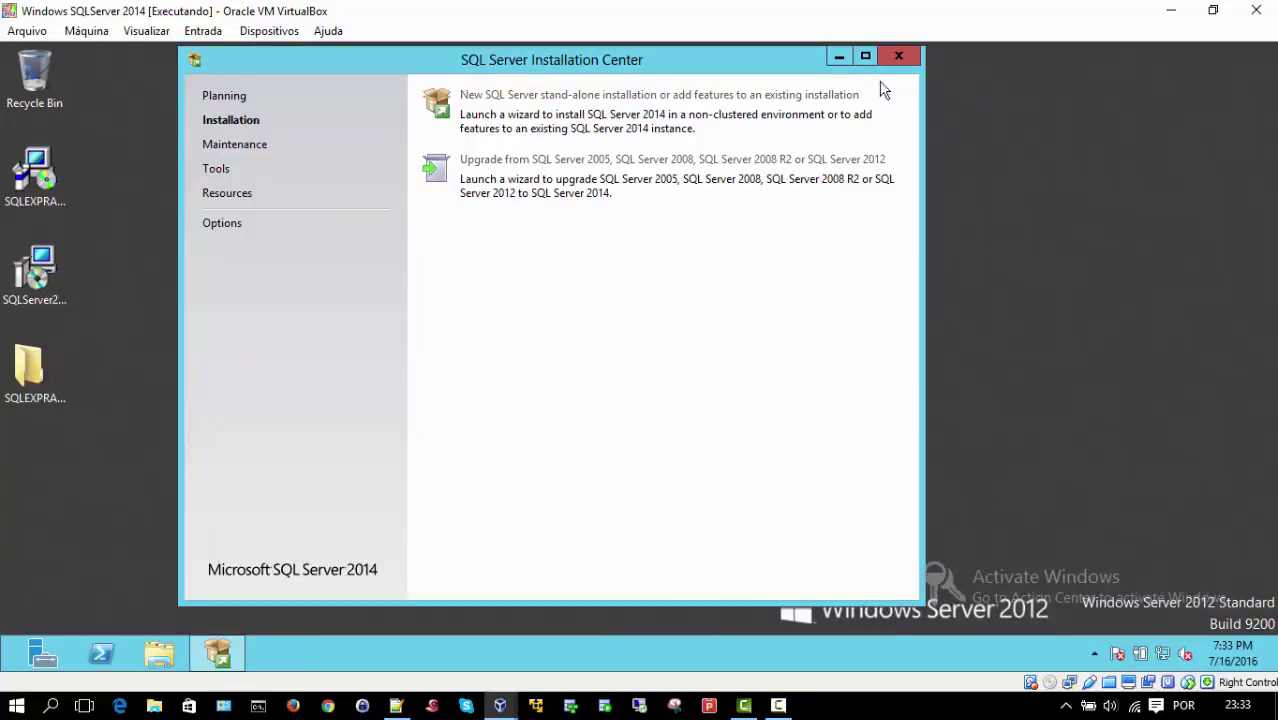
pyautogui.click(898, 55)
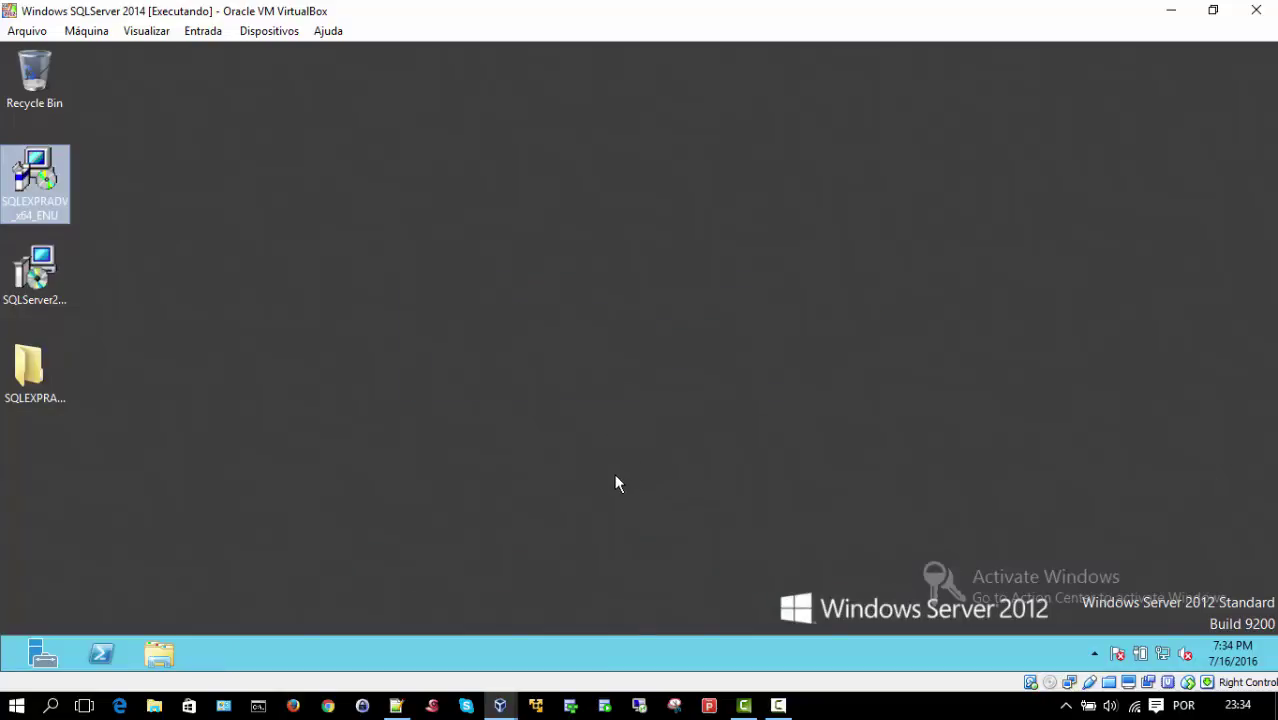
pyautogui.press('super')
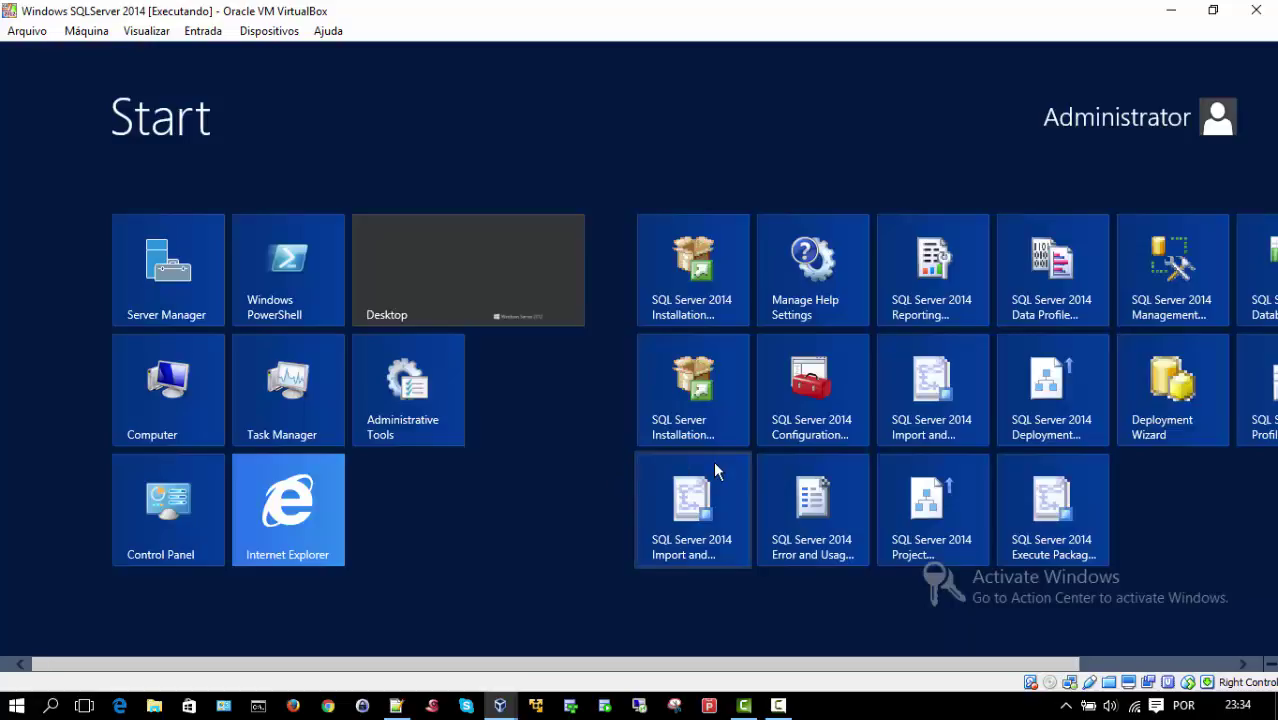
# Step: In Configuration Manager, check that the SQLEXPRESS, Reporting Services and Agent services show their states
pyautogui.click(790, 410)
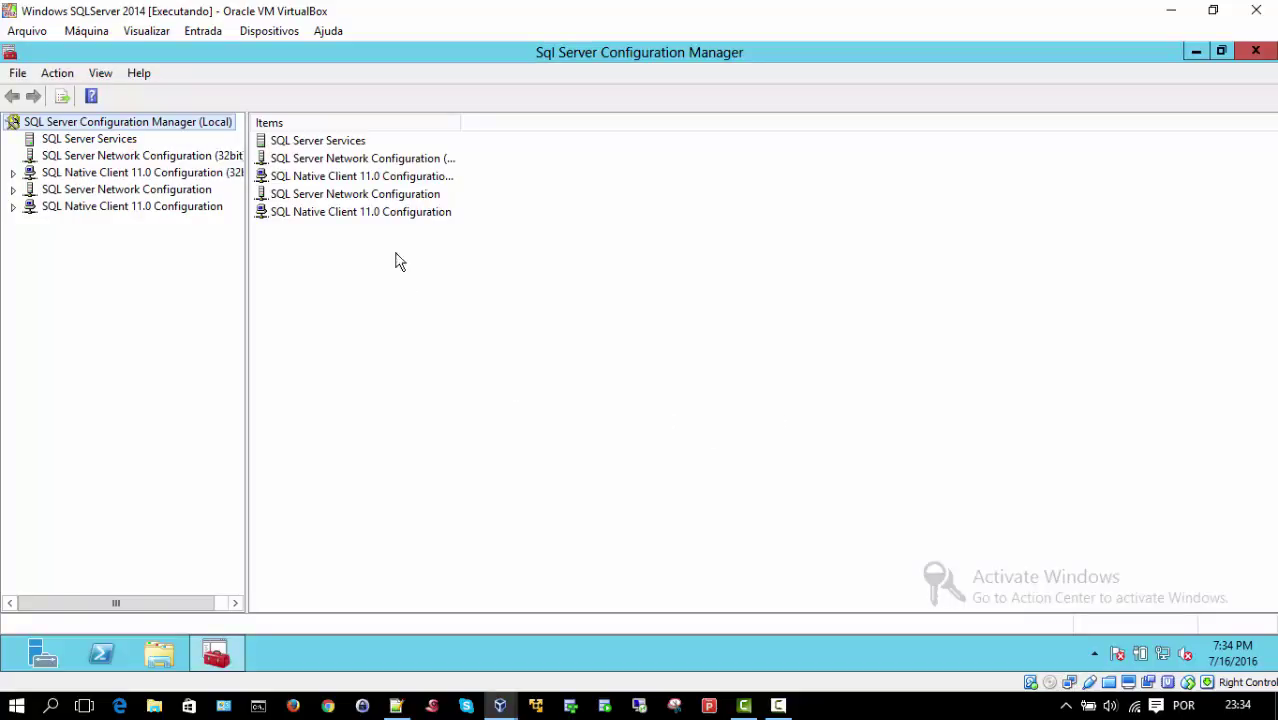
pyautogui.click(93, 143)
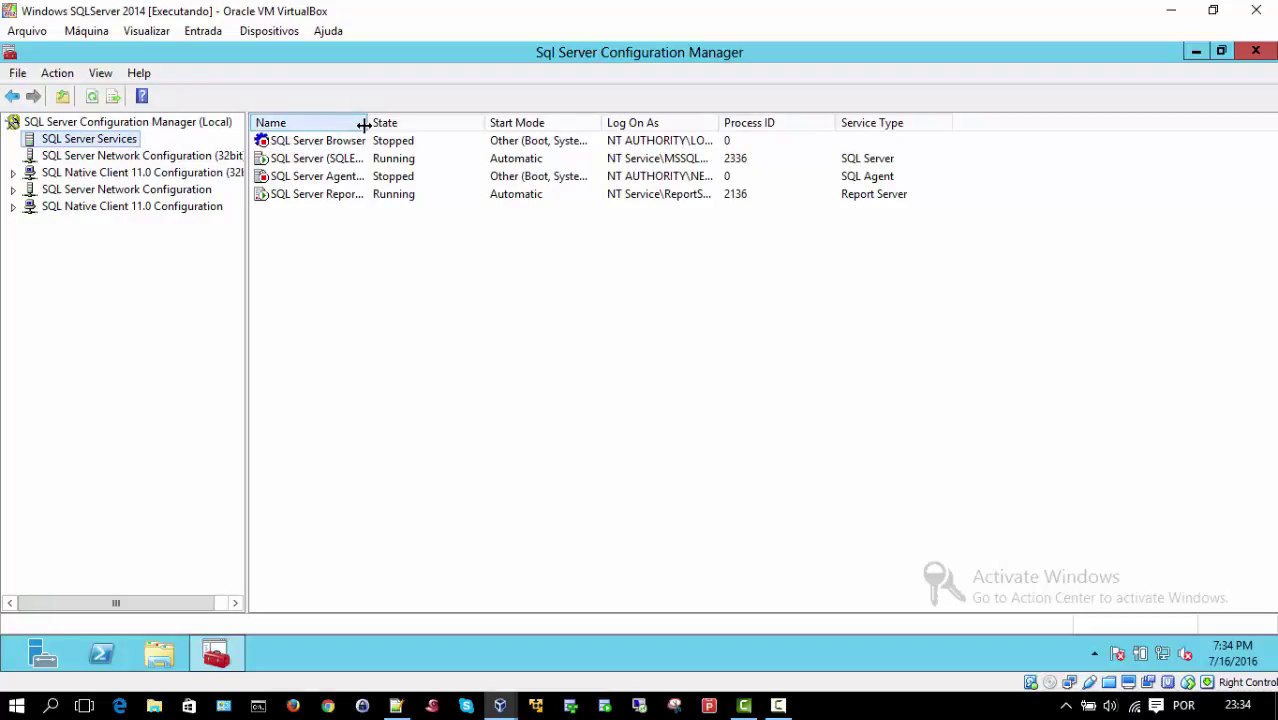
pyautogui.moveTo(367, 123); pyautogui.dragTo(537, 120)
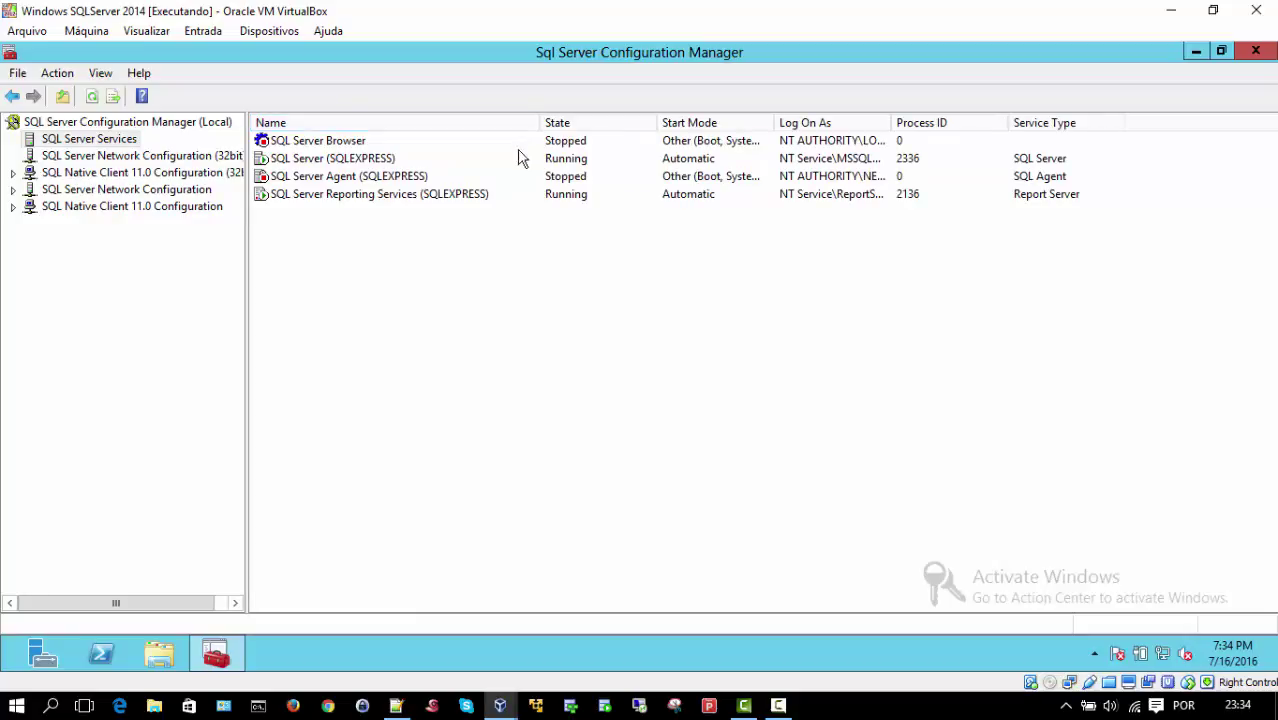
pyautogui.click(295, 160)
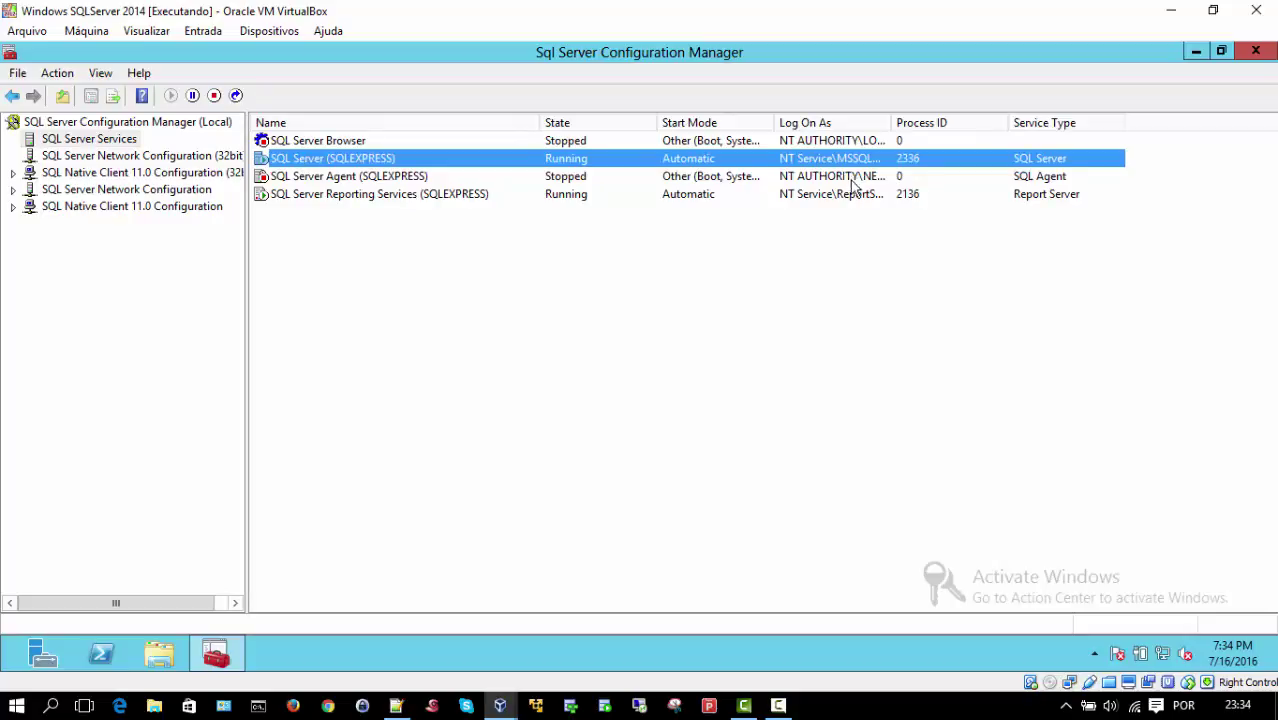
pyautogui.moveTo(893, 122); pyautogui.dragTo(968, 122)
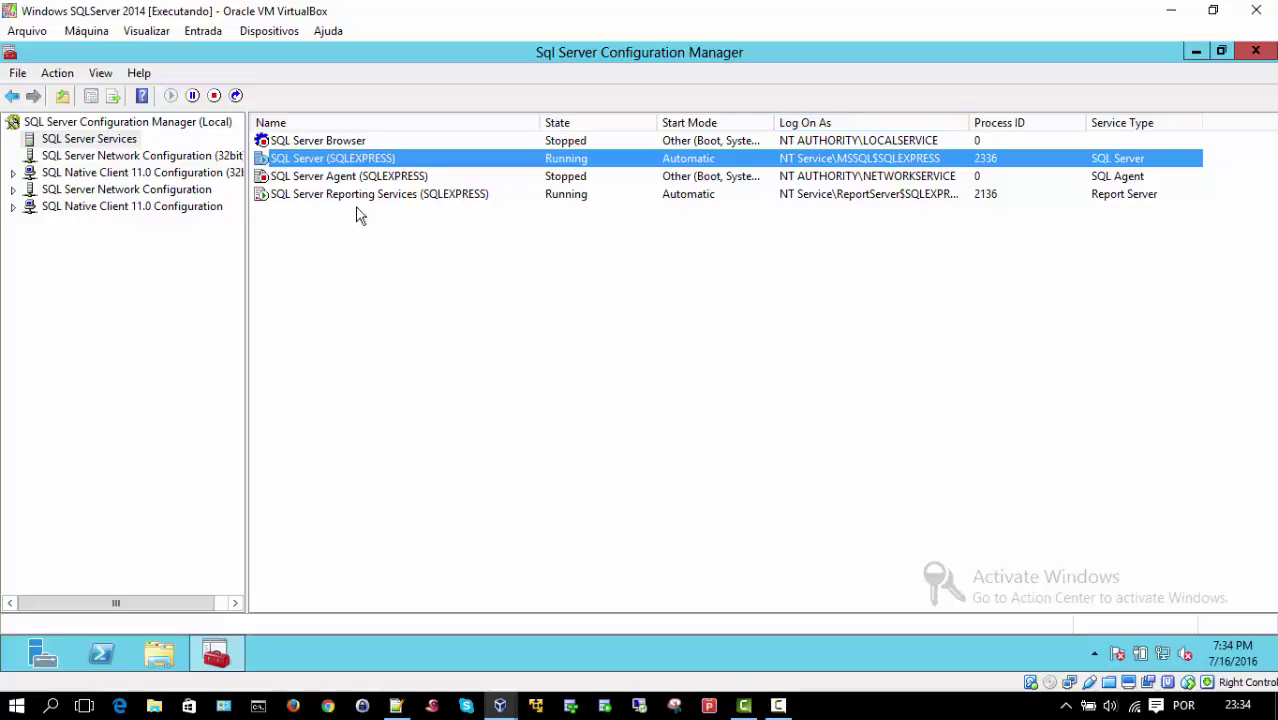
pyautogui.click(355, 196)
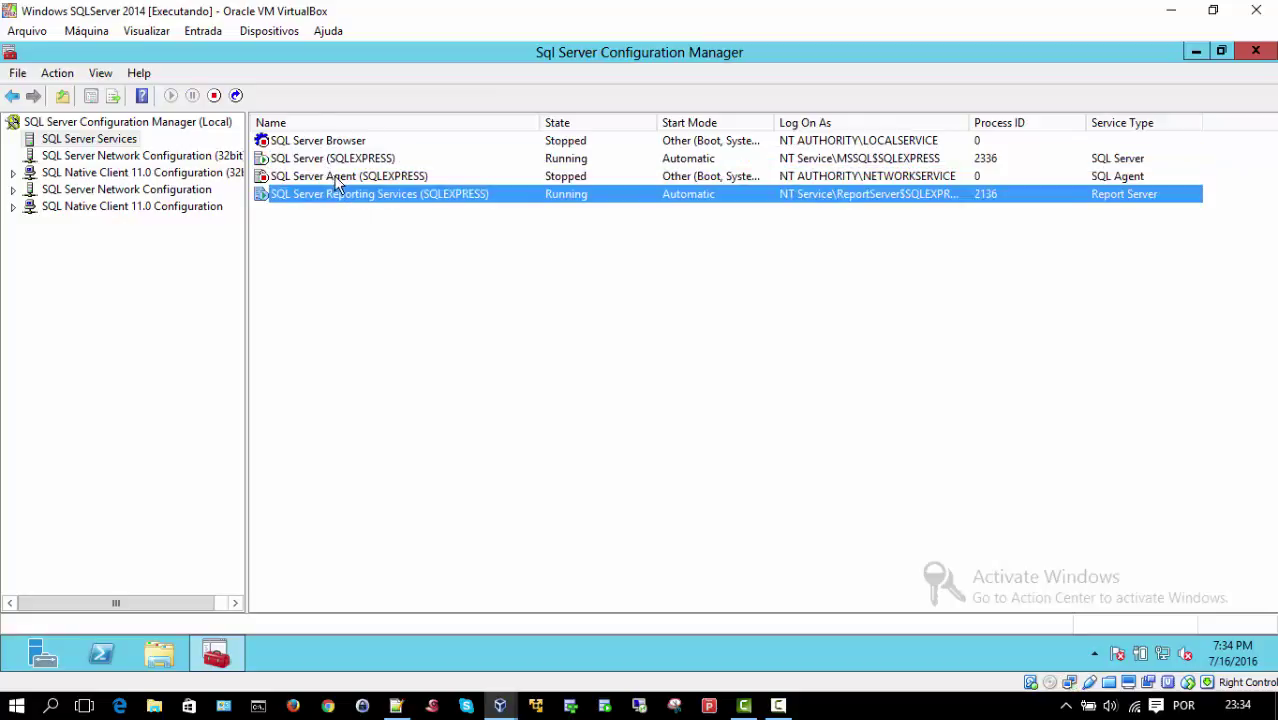
pyautogui.click(335, 177)
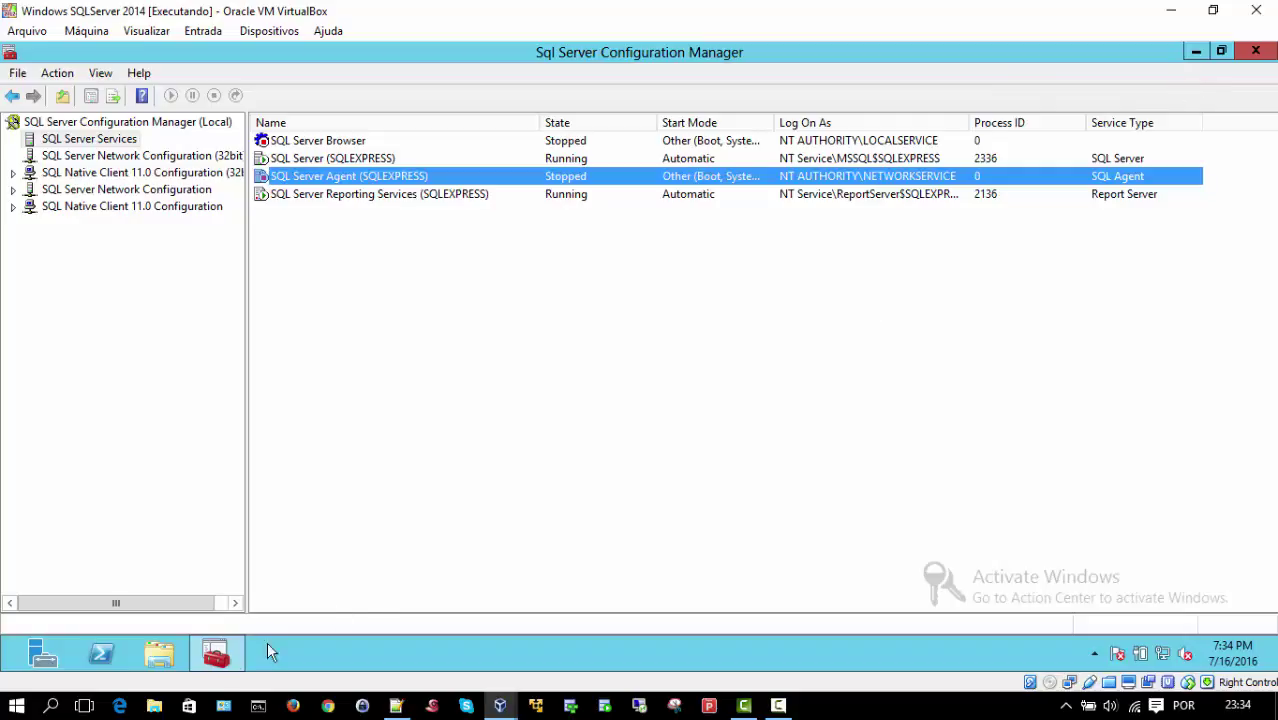
# Step: Dismiss the Configuration Manager taskbar jump list and return to the Start screen
pyautogui.rightClick(205, 655)
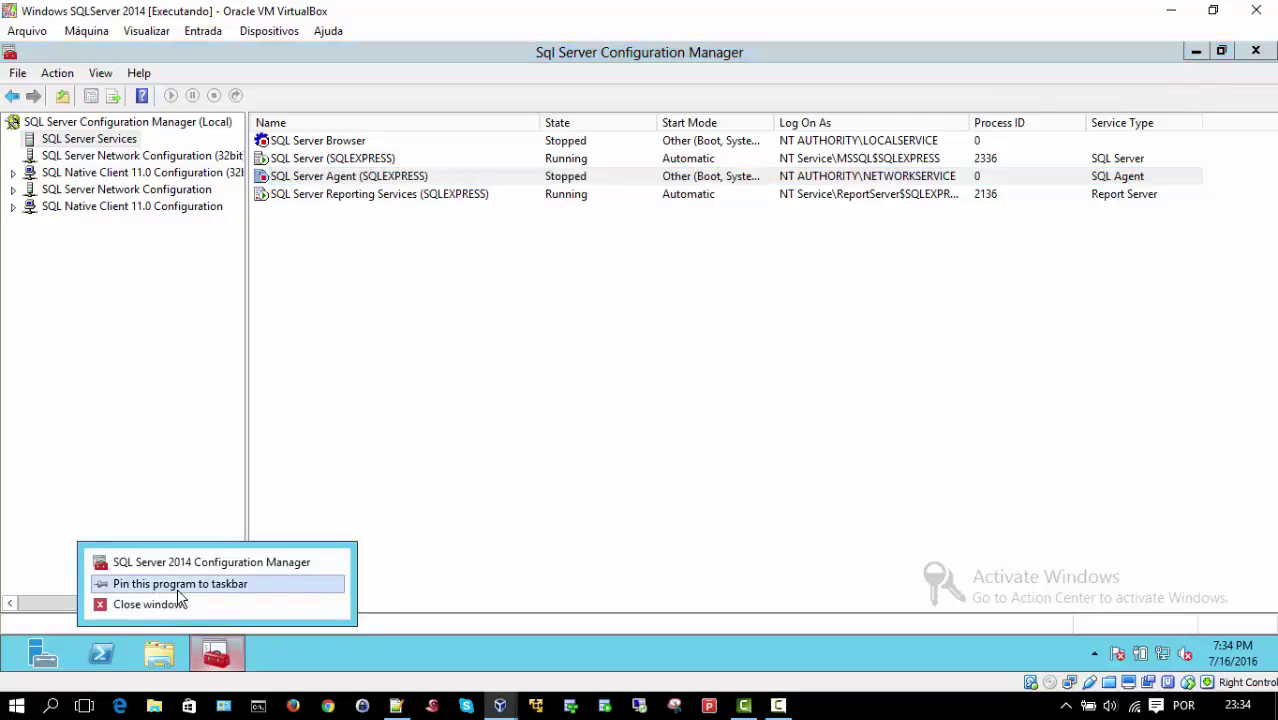
pyautogui.click(177, 584)
pyautogui.press('super')
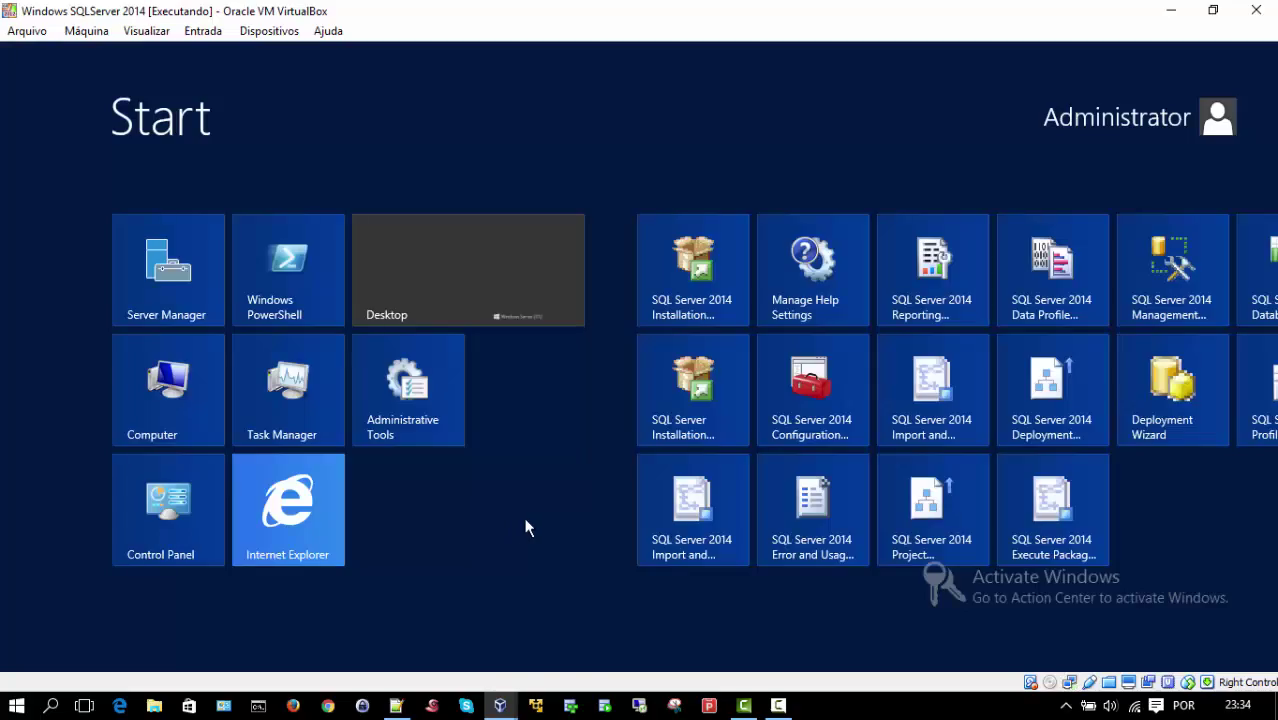
# Step: Launch SQL Server 2014 Management Studio and connect to SQLEXPRESS using Windows Authentication
pyautogui.click(1172, 285)
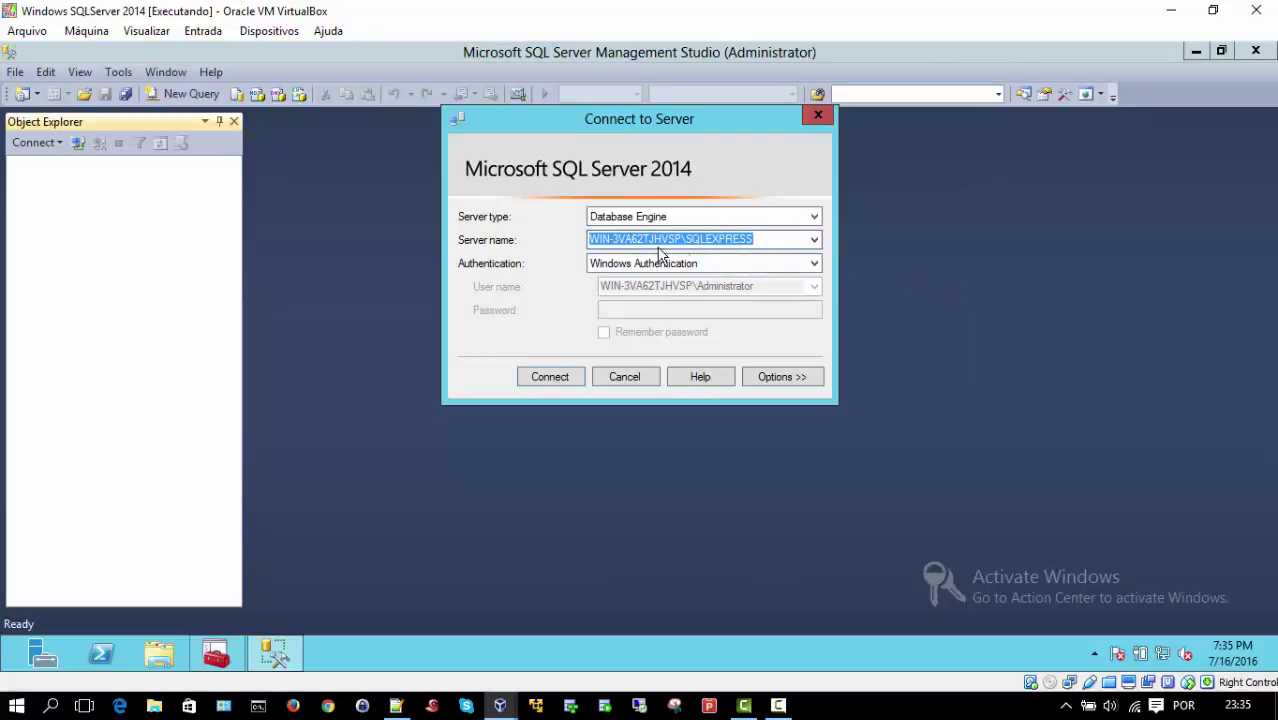
pyautogui.click(815, 266)
pyautogui.click(815, 263)
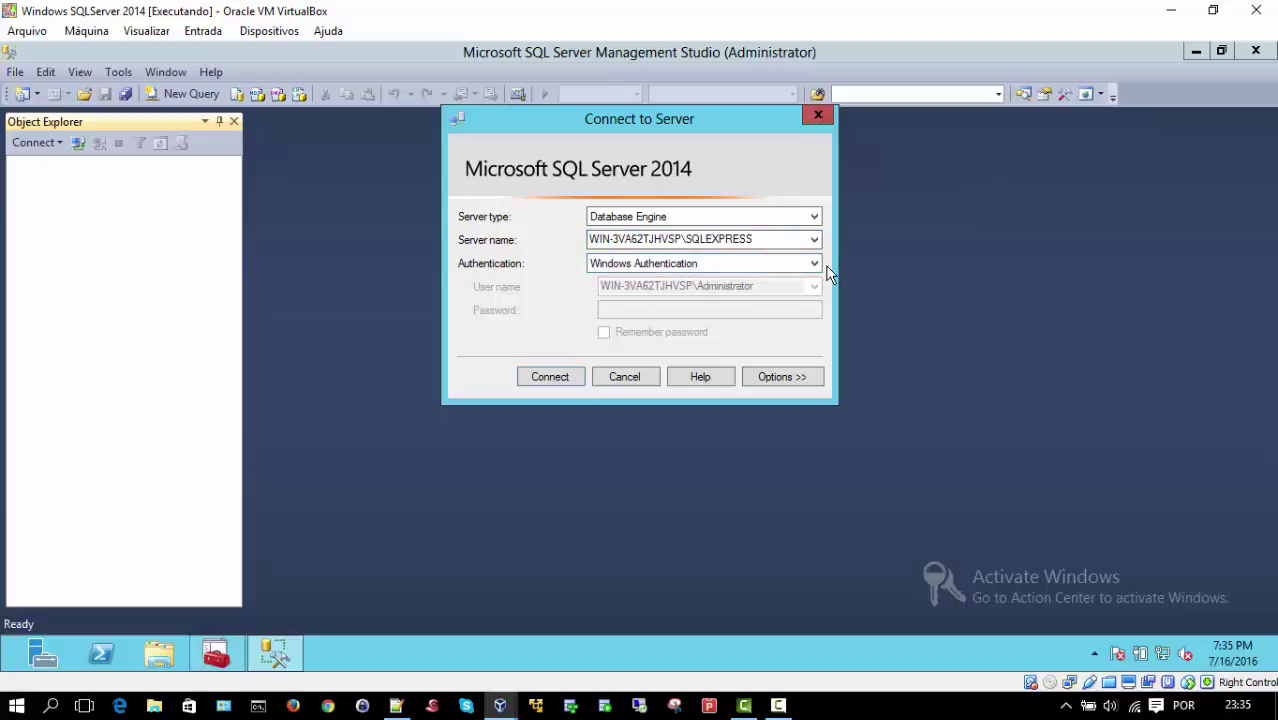
pyautogui.click(548, 380)
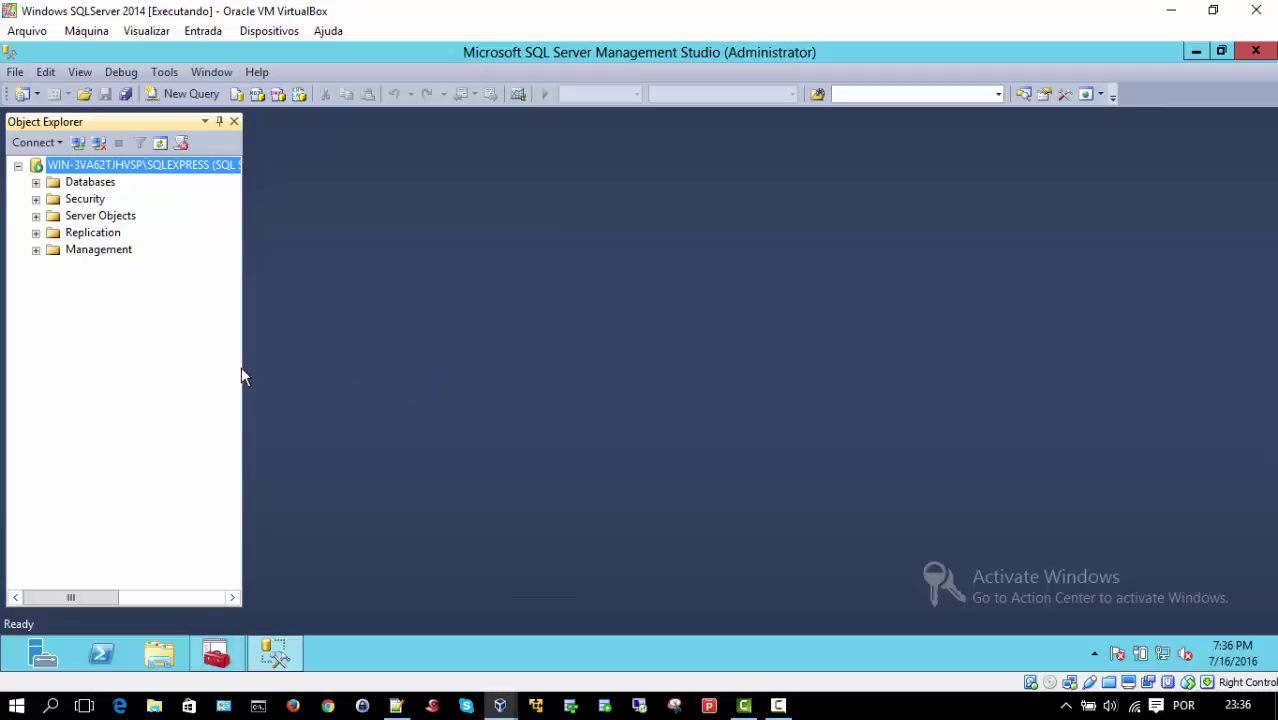
pyautogui.moveTo(244, 368); pyautogui.dragTo(350, 383)
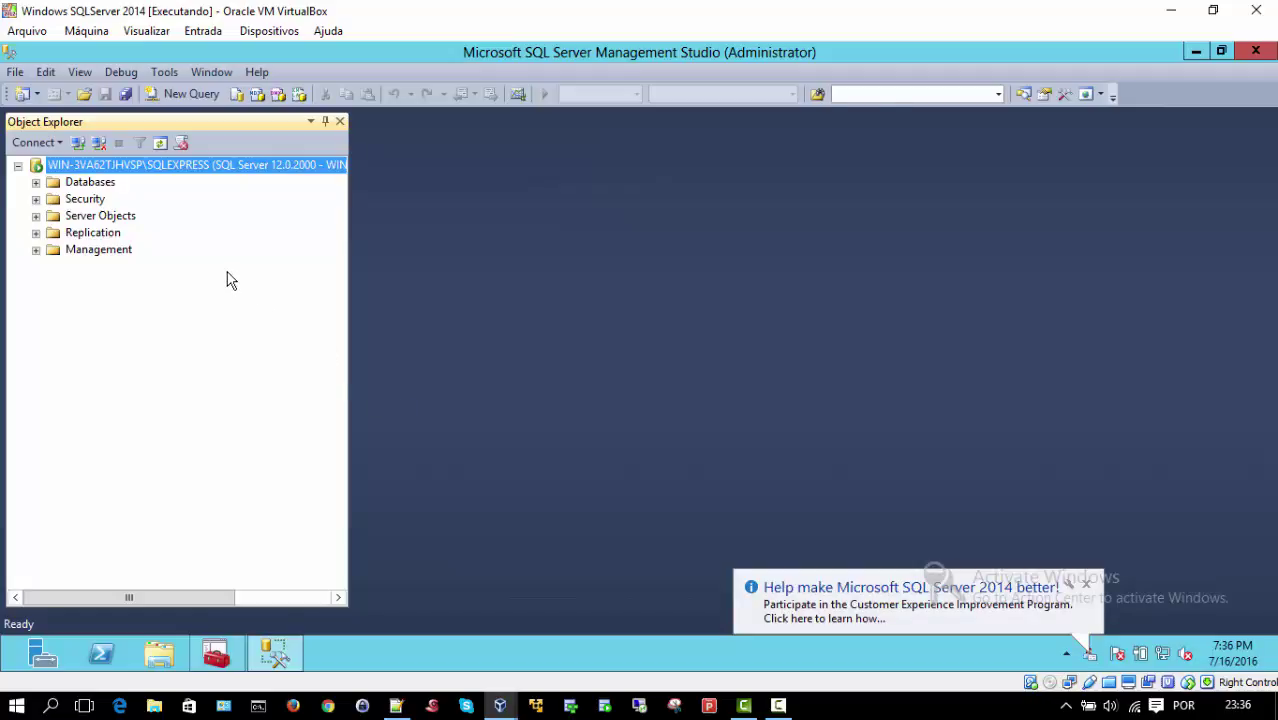
pyautogui.rightClick(126, 169)
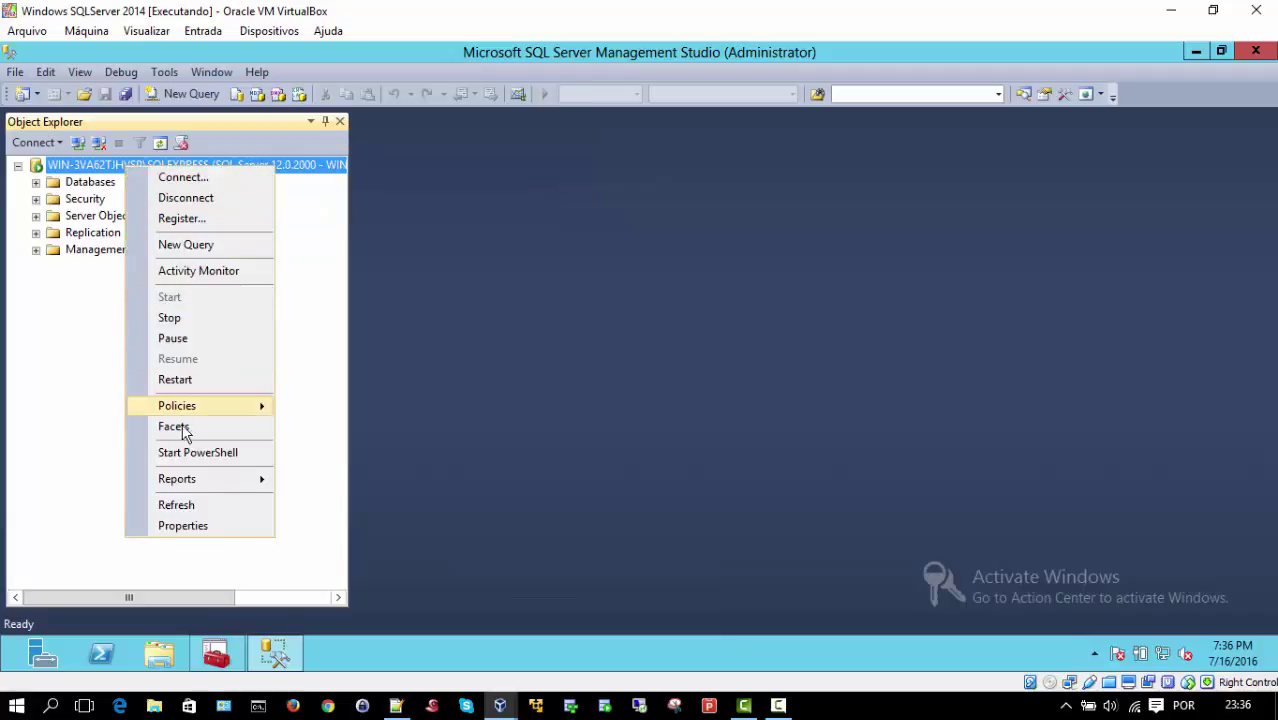
pyautogui.click(196, 525)
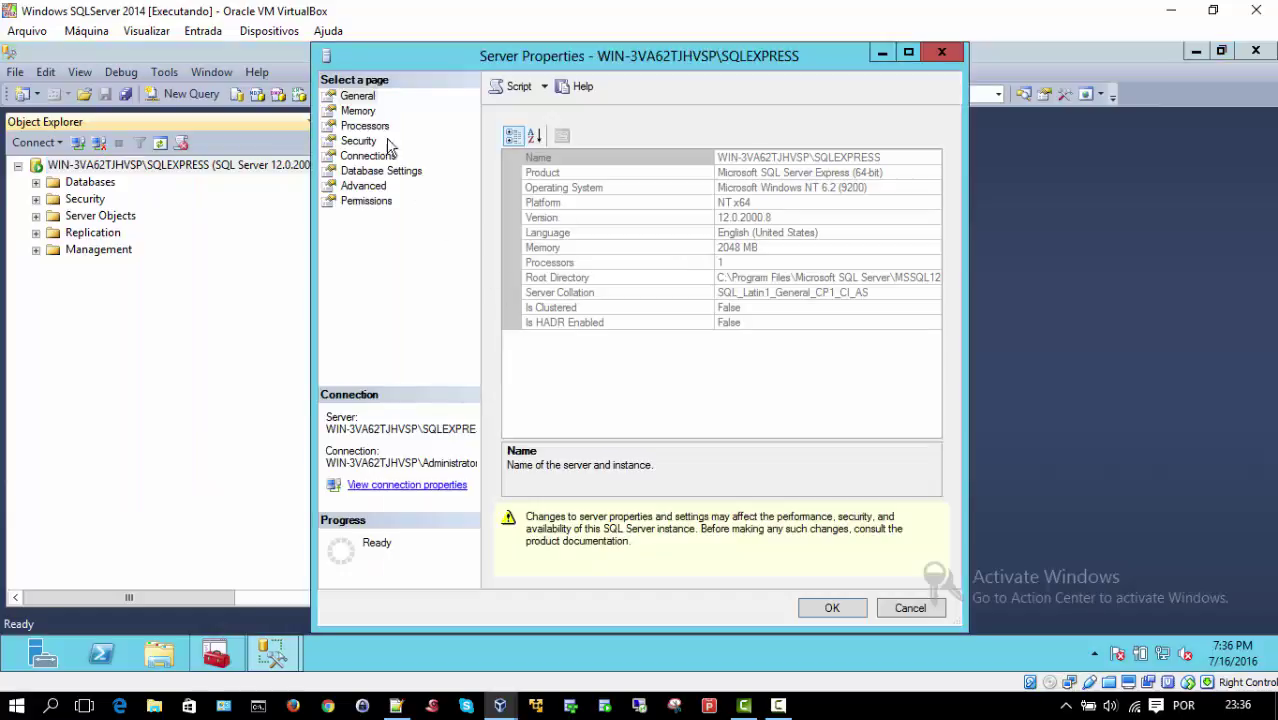
pyautogui.click(358, 112)
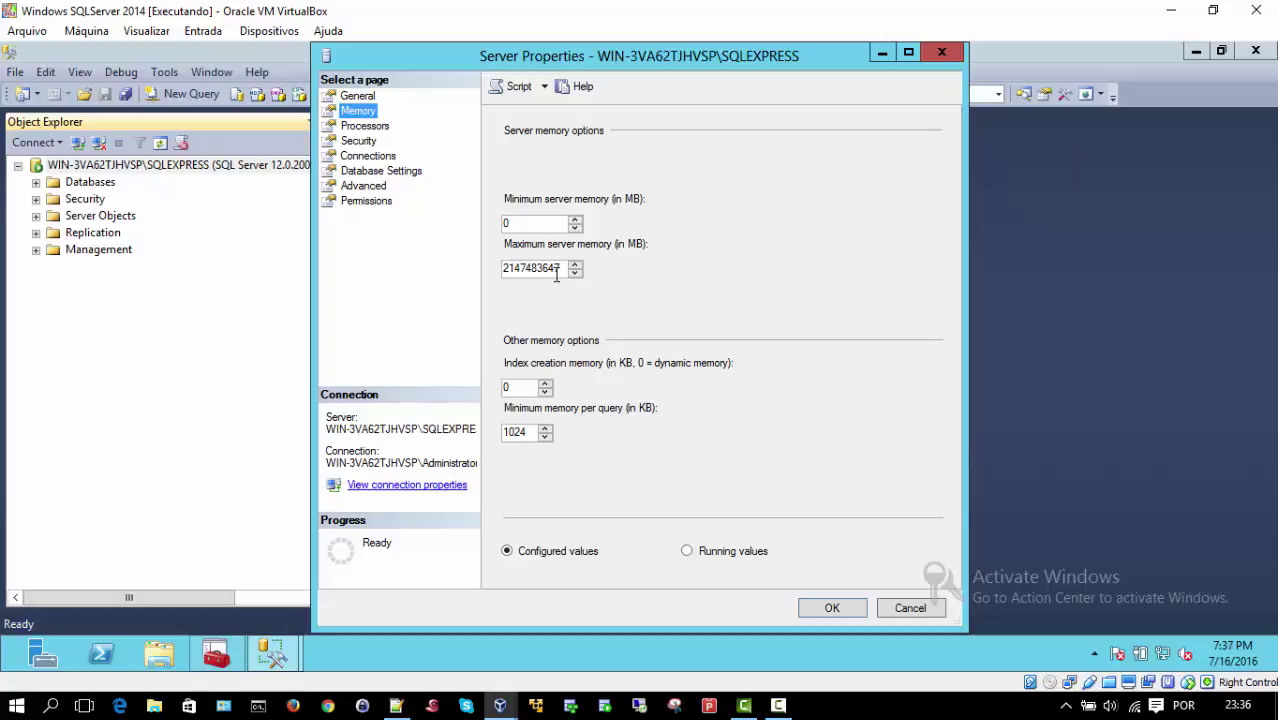
pyautogui.click(560, 267)
pyautogui.moveTo(560, 267); pyautogui.dragTo(496, 266)
pyautogui.write('1')
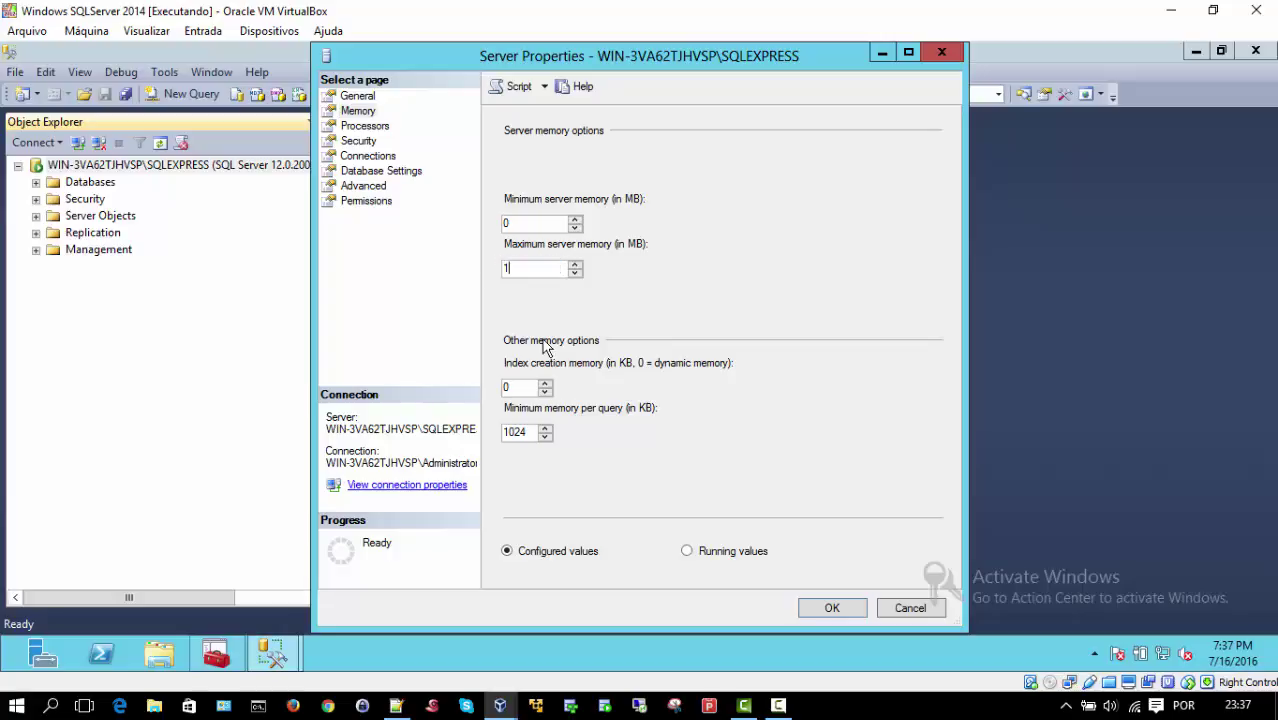
pyautogui.write('300')
pyautogui.click(687, 553)
pyautogui.click(823, 610)
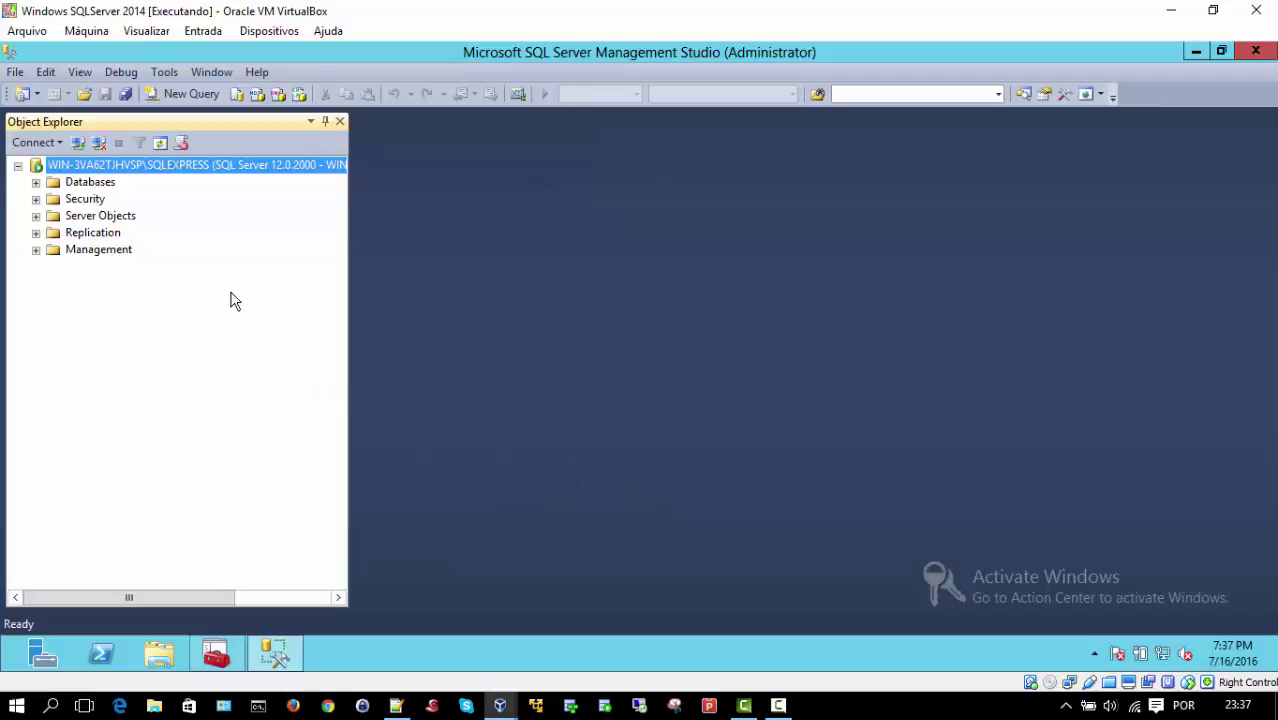
pyautogui.rightClick(130, 166)
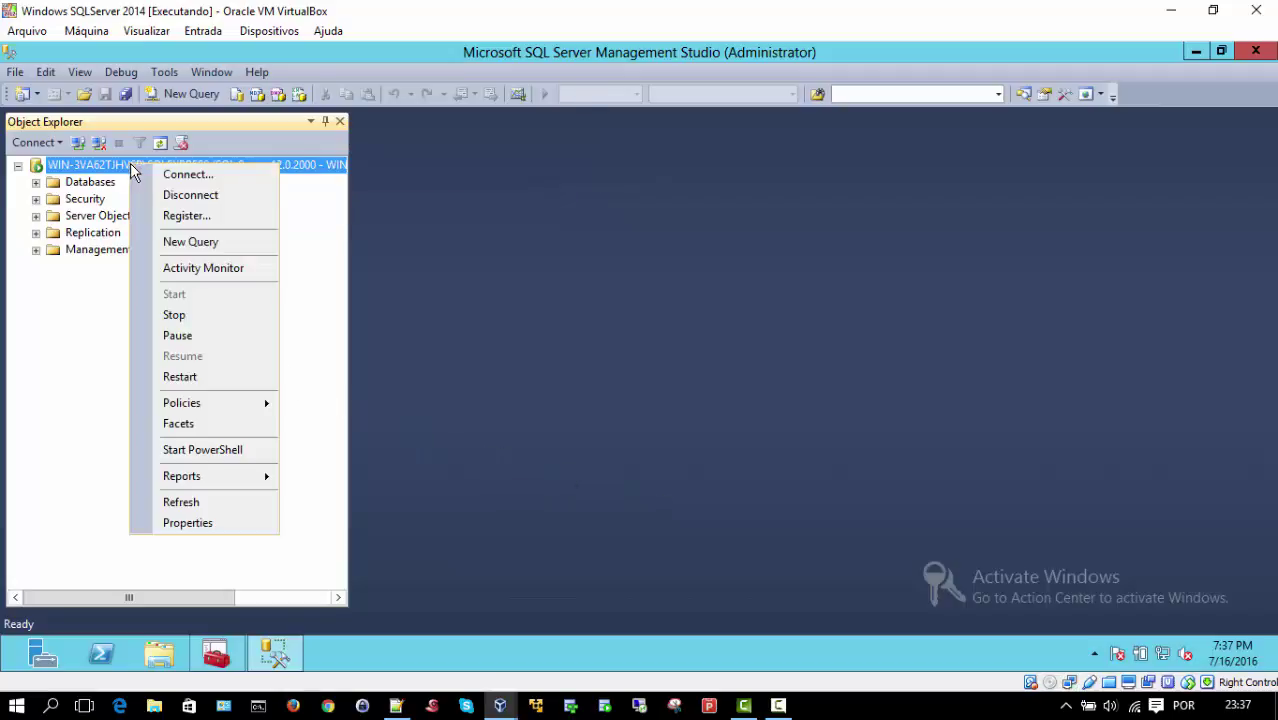
pyautogui.click(194, 522)
pyautogui.click(363, 114)
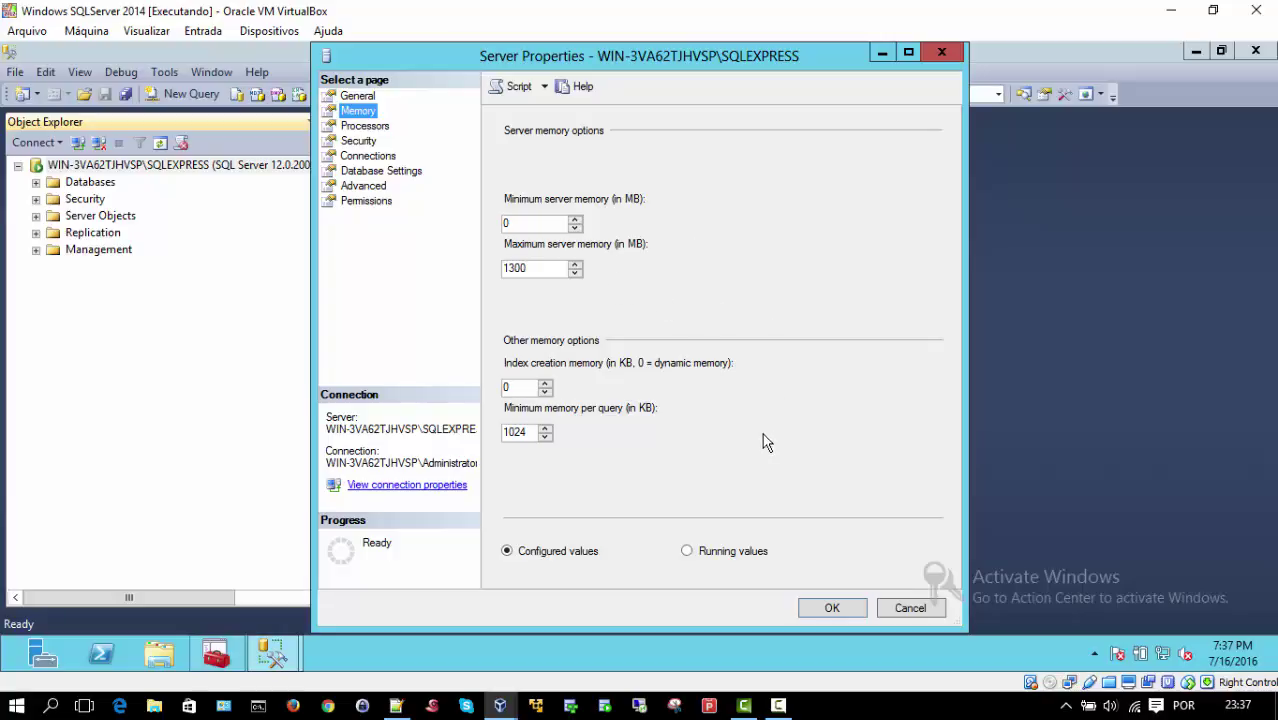
pyautogui.click(813, 607)
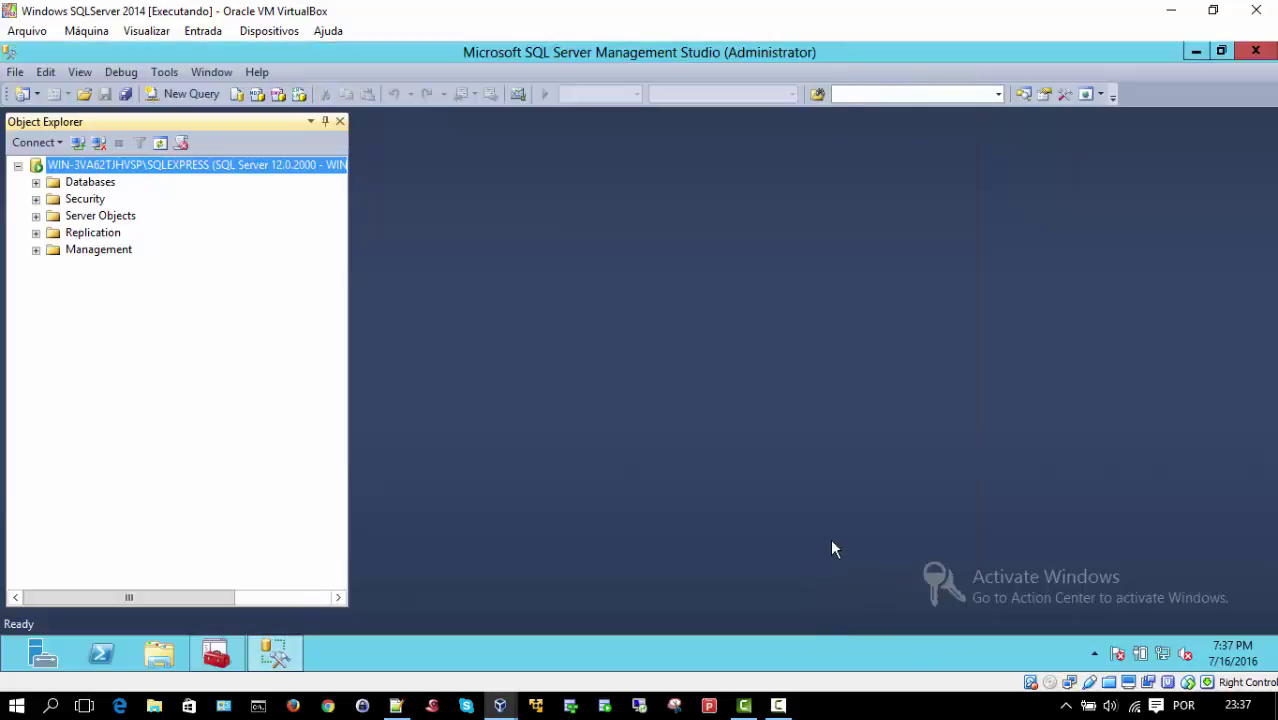
# Step: Open the ReportServer$SQLEXPRESS database options and set Auto Update Statistics to False
pyautogui.click(35, 182)
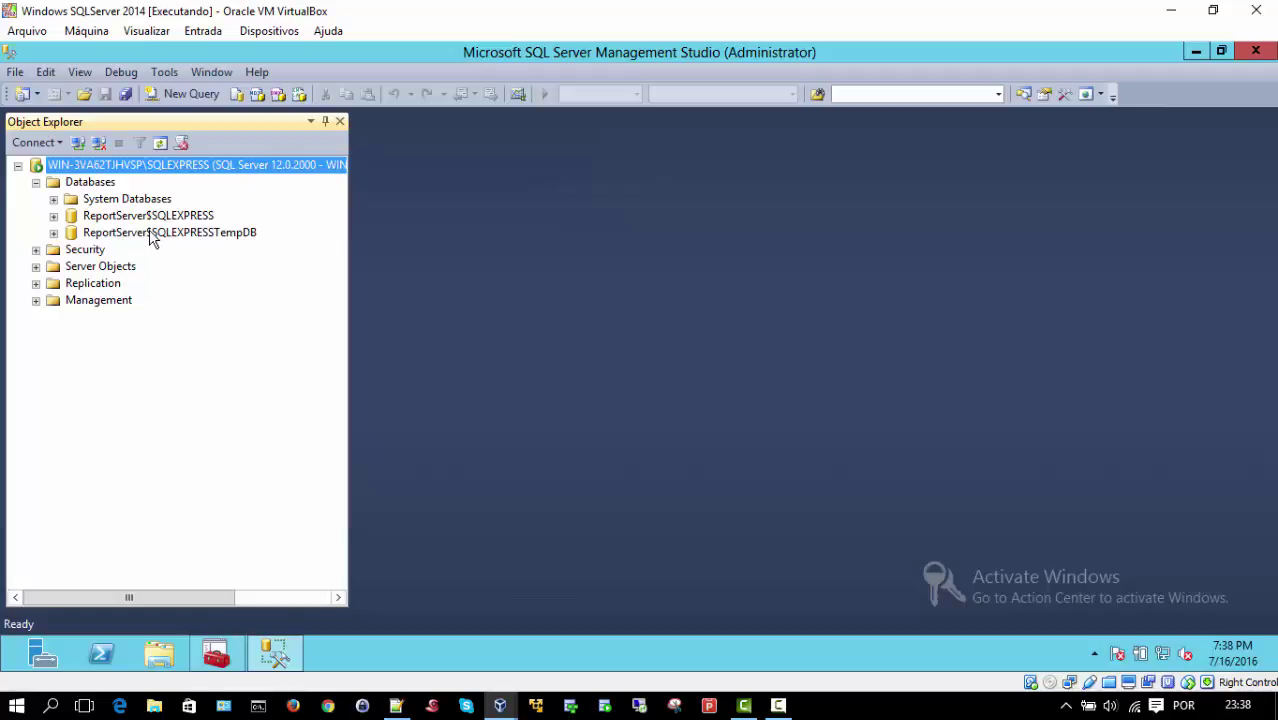
pyautogui.click(108, 217)
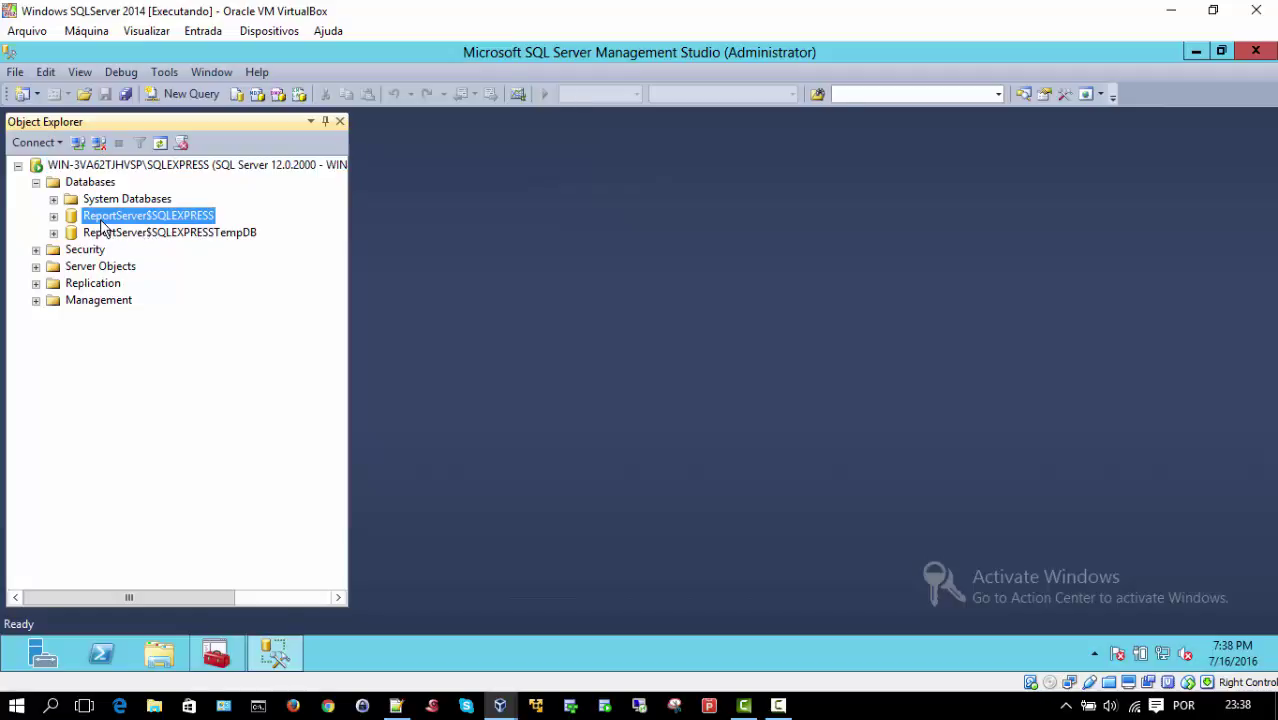
pyautogui.rightClick(117, 216)
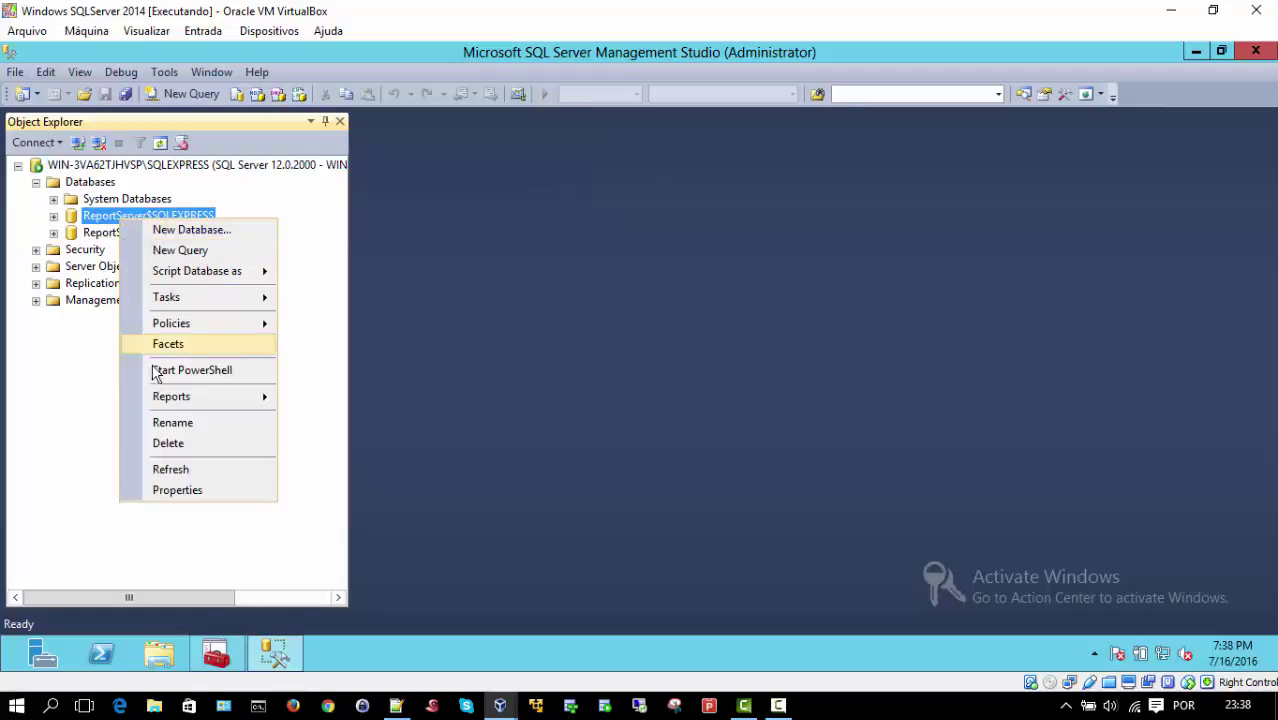
pyautogui.click(180, 489)
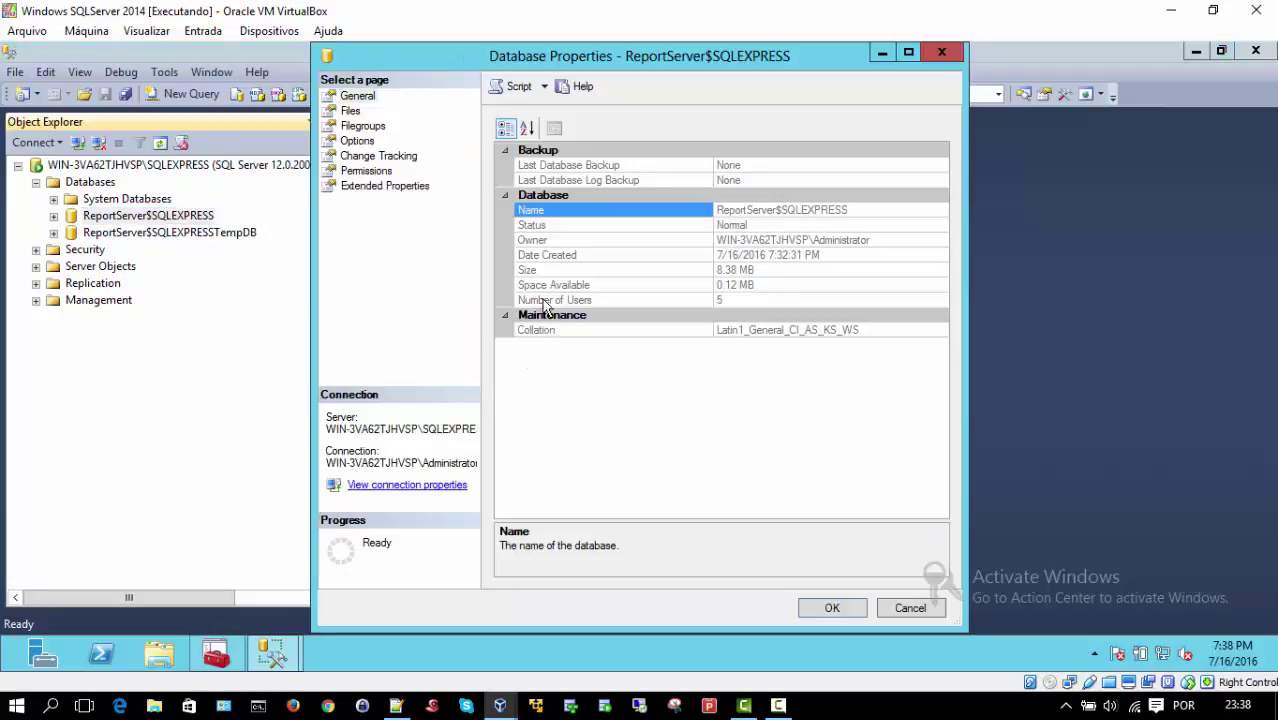
pyautogui.click(359, 141)
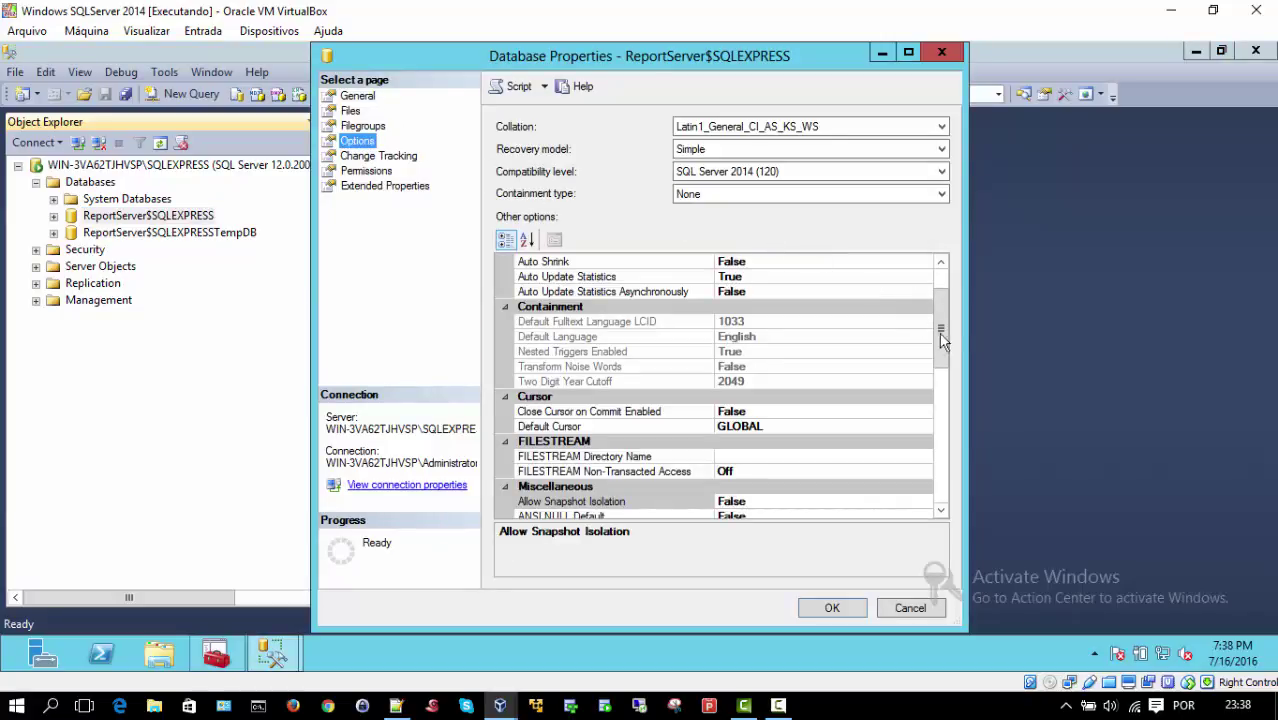
pyautogui.moveTo(946, 345); pyautogui.dragTo(942, 313)
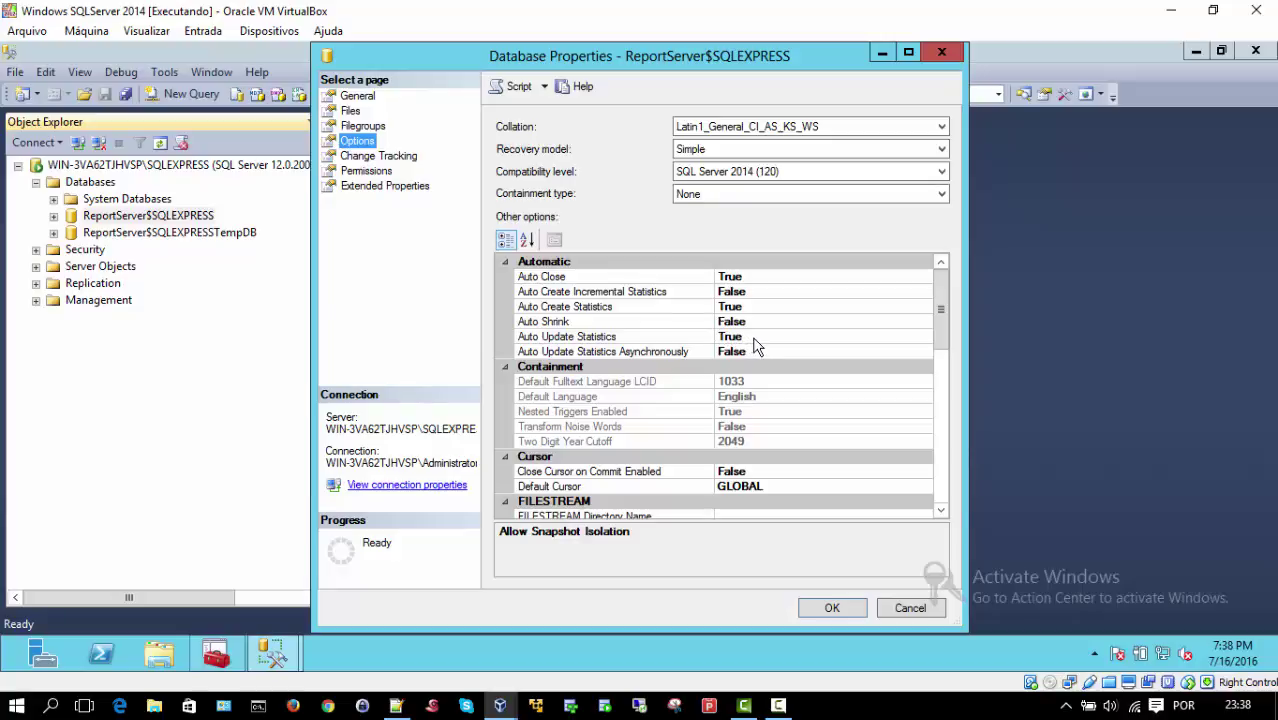
pyautogui.click(757, 338)
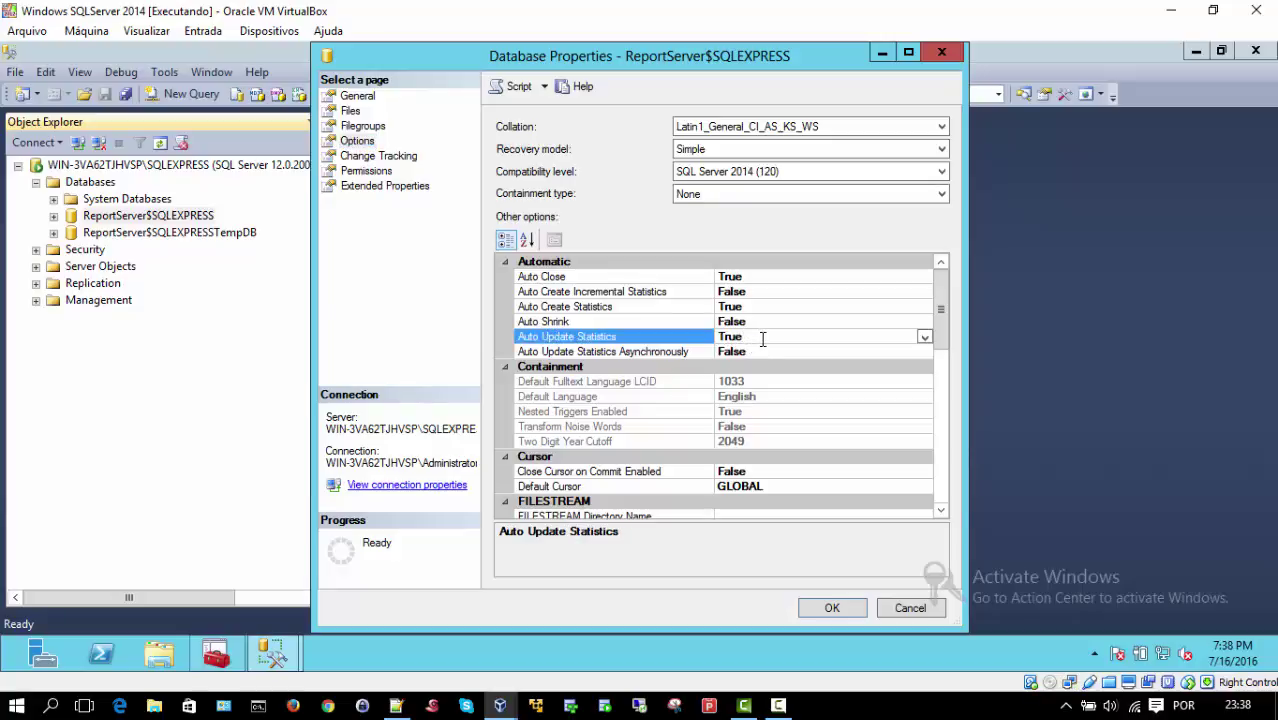
pyautogui.click(924, 337)
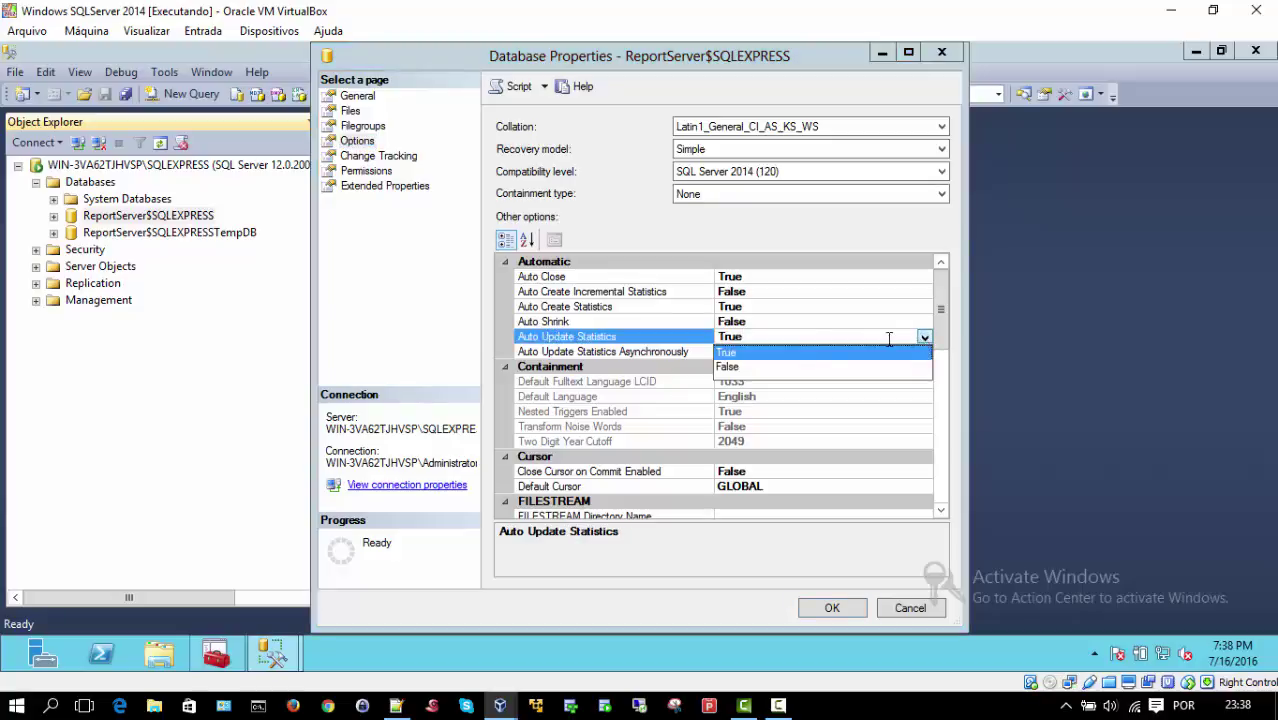
pyautogui.click(731, 369)
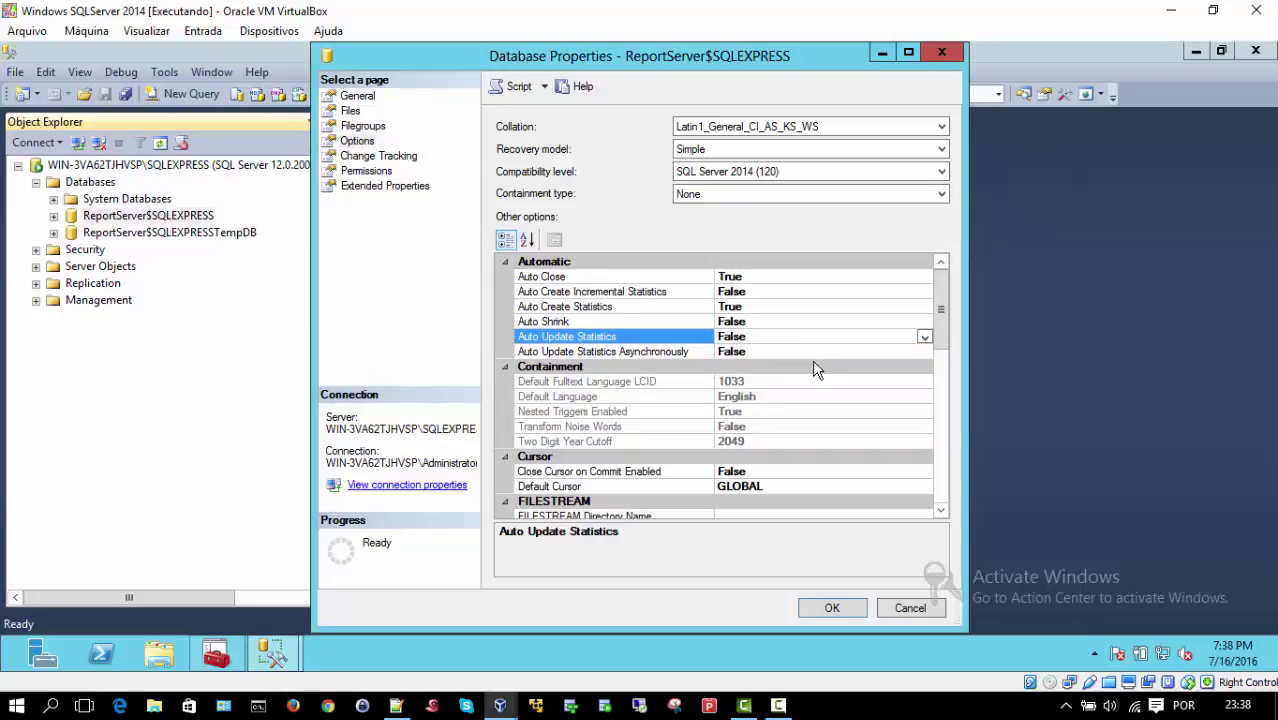
# Step: Set Auto Close to False and the recovery model to Full, then apply the options
pyautogui.click(772, 324)
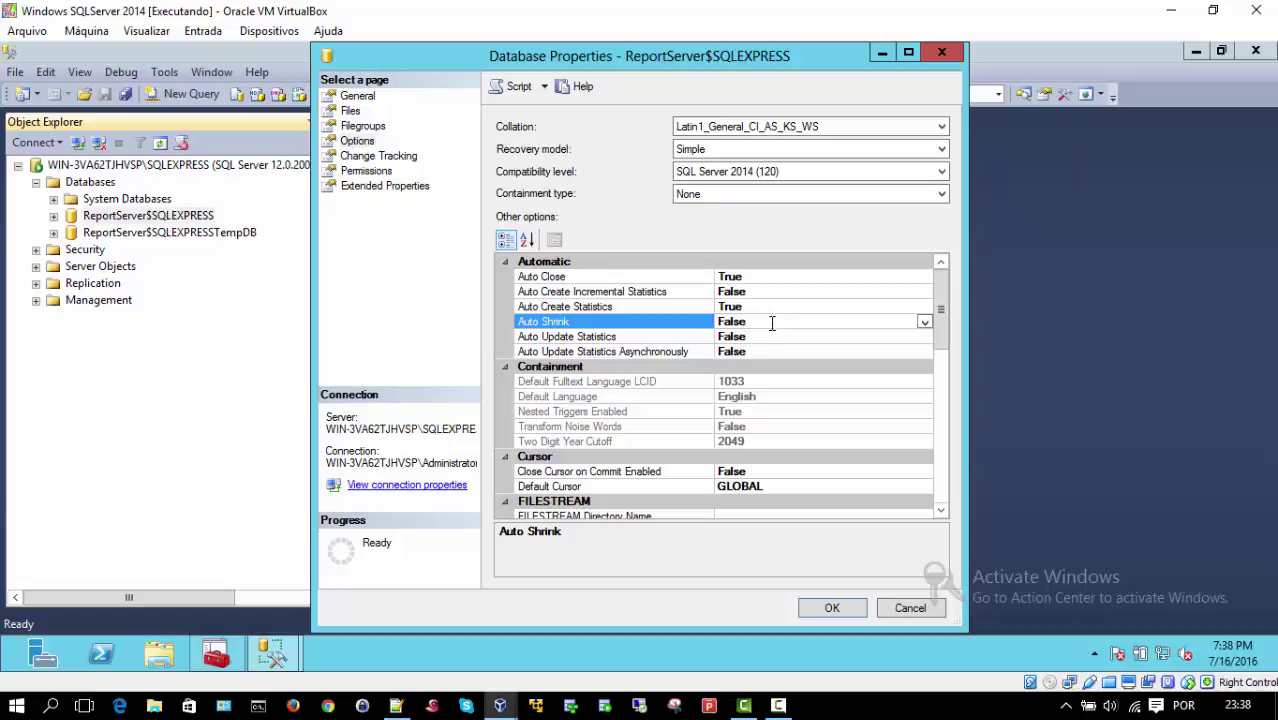
pyautogui.click(822, 279)
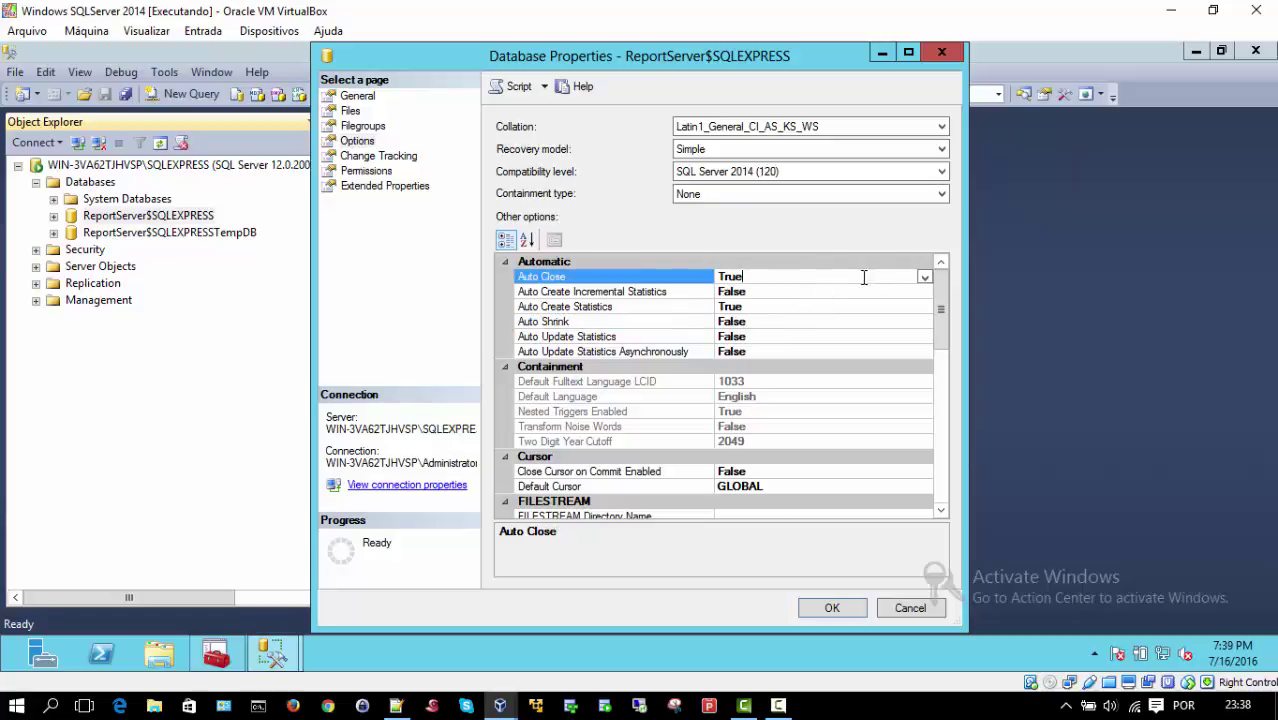
pyautogui.click(925, 277)
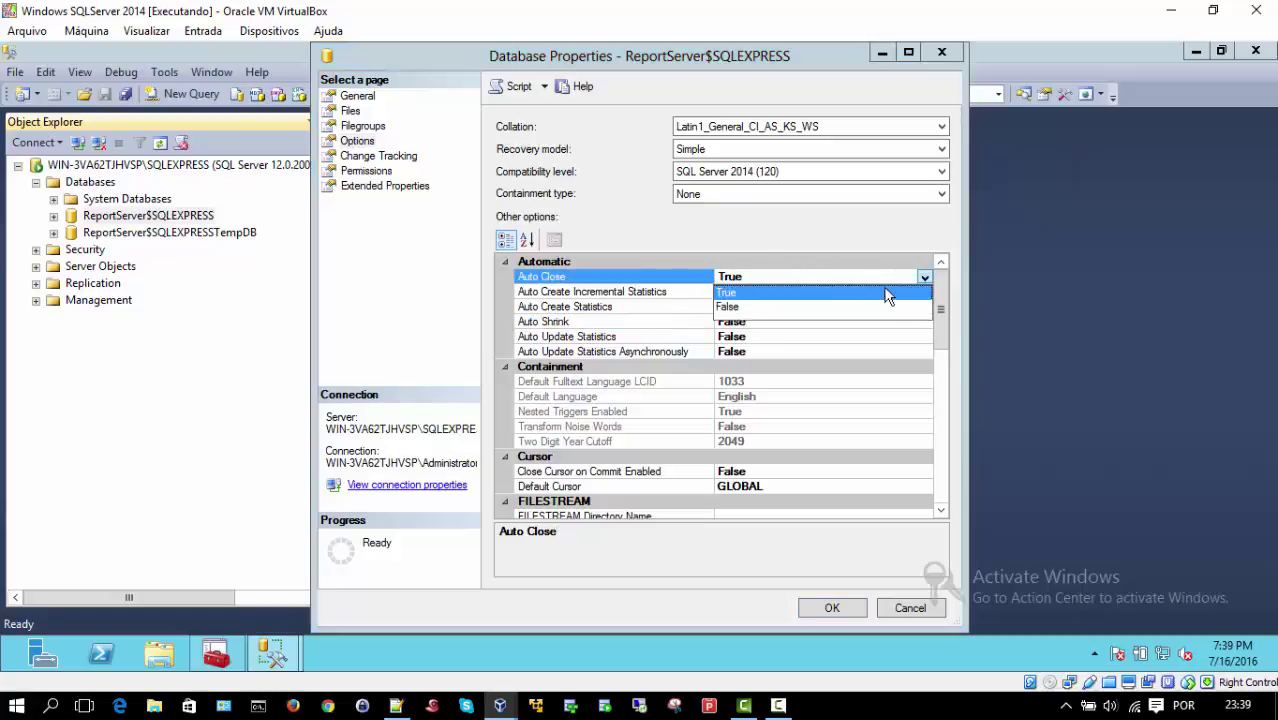
pyautogui.click(724, 307)
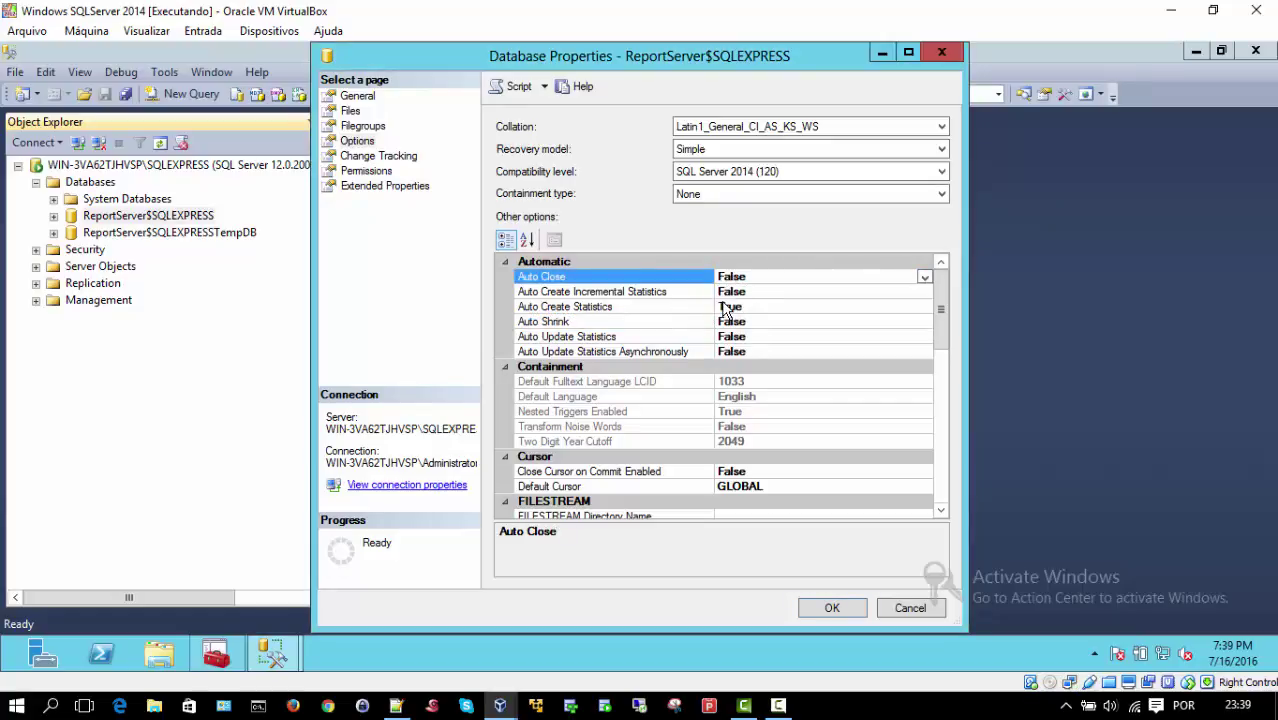
pyautogui.click(560, 307)
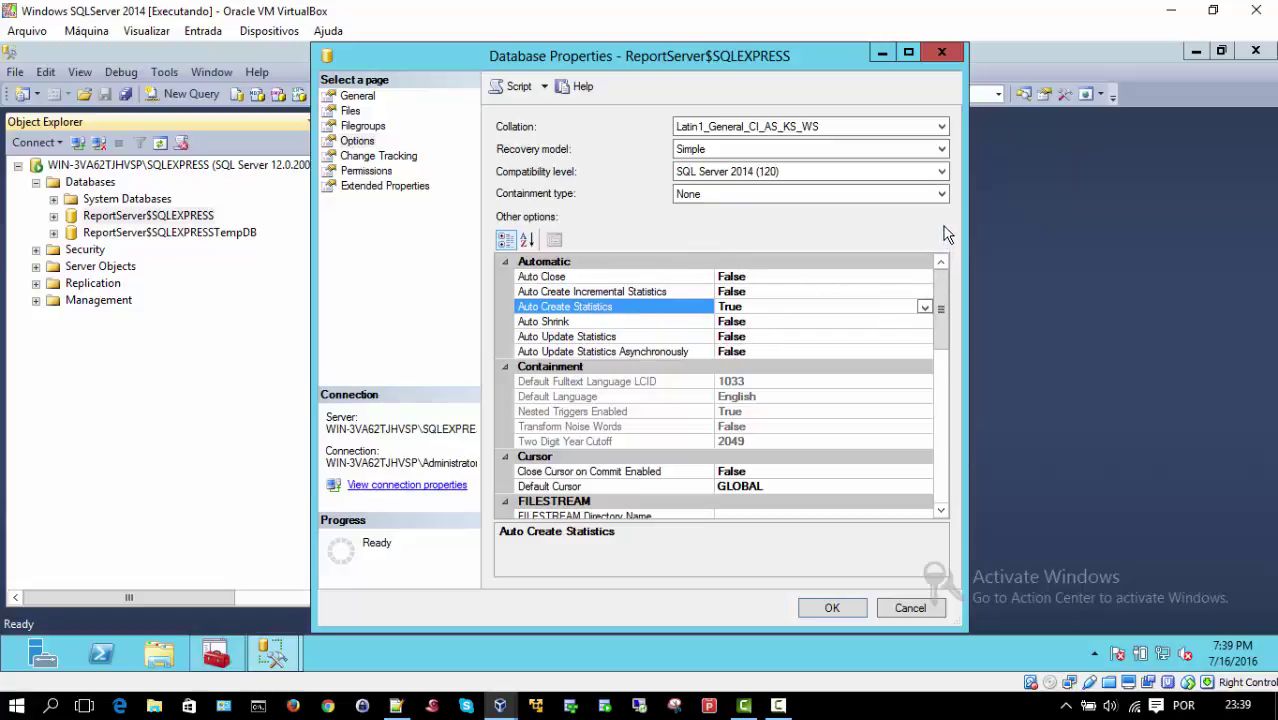
pyautogui.click(941, 152)
pyautogui.click(921, 165)
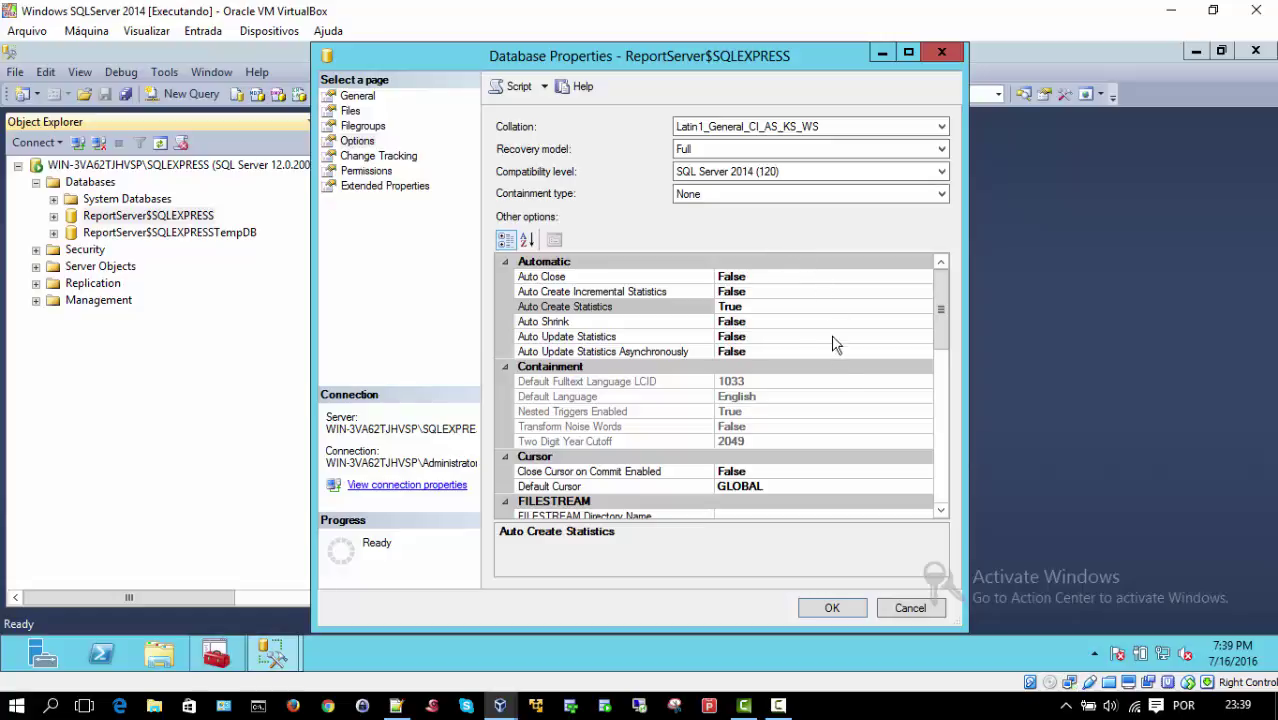
pyautogui.click(838, 609)
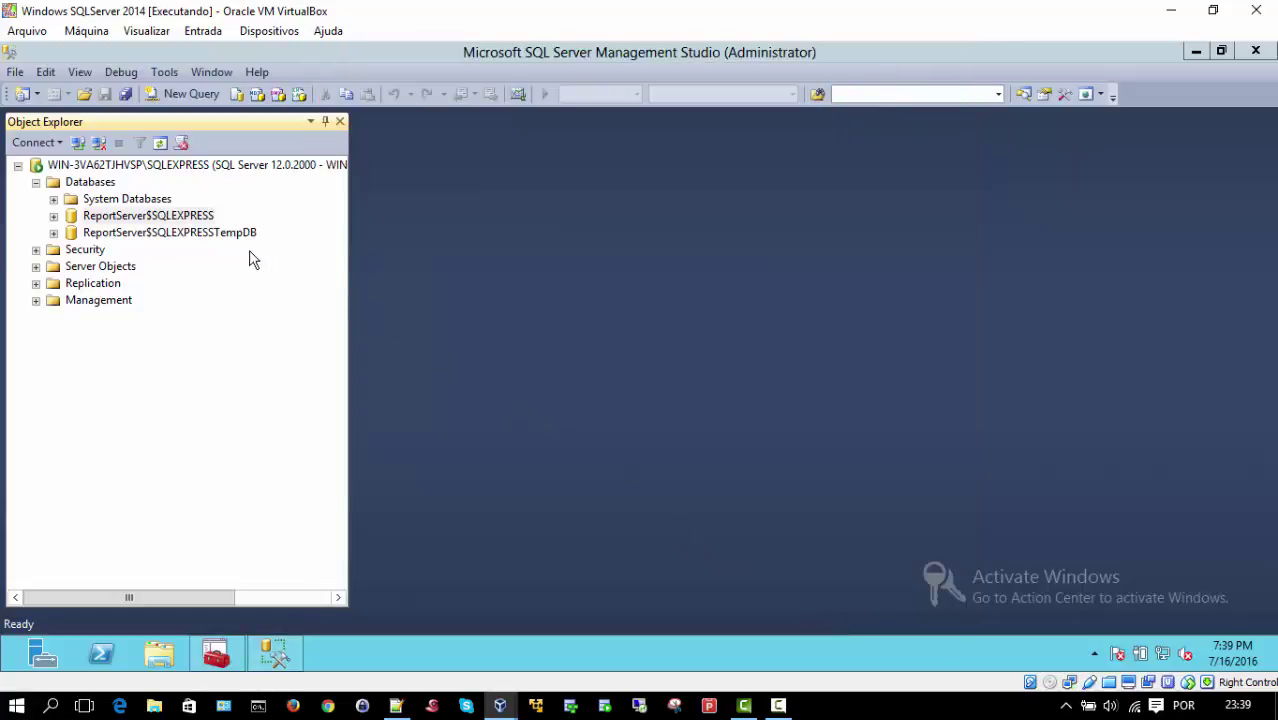
# Step: Open the ReportServer$SQLEXPRESSTempDB database options and set its recovery model to Full
pyautogui.click(104, 234)
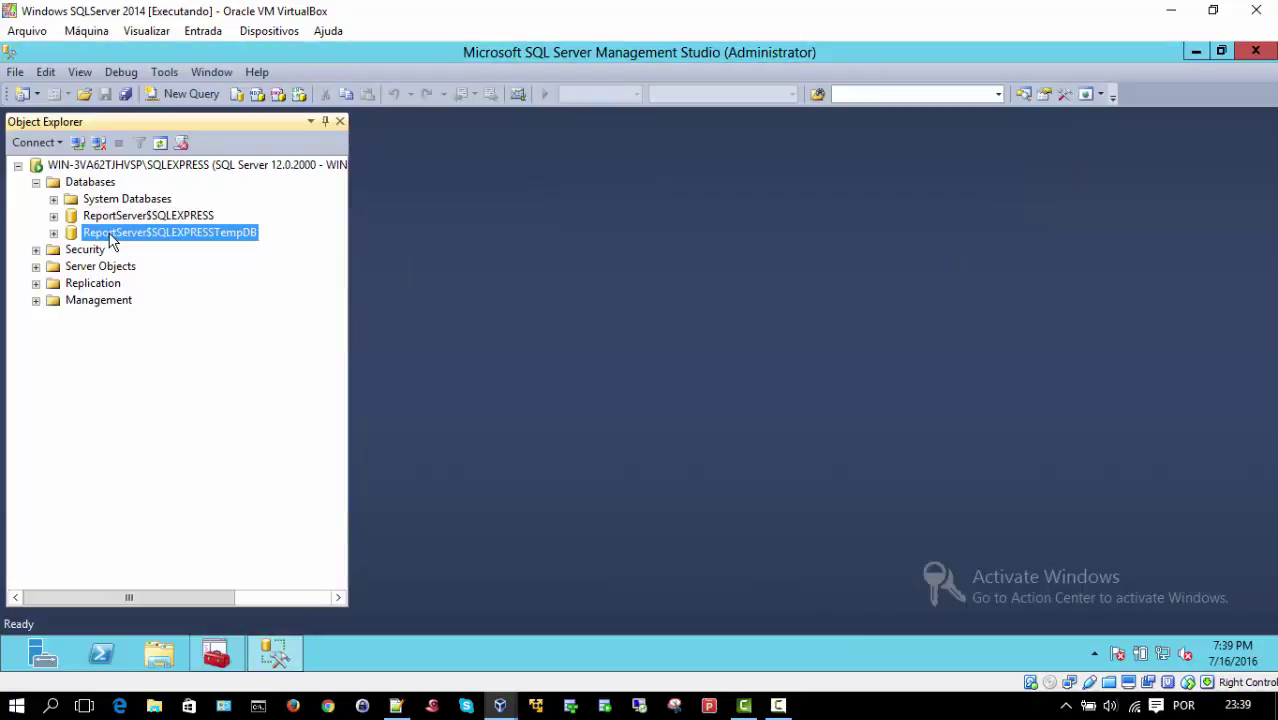
pyautogui.rightClick(110, 241)
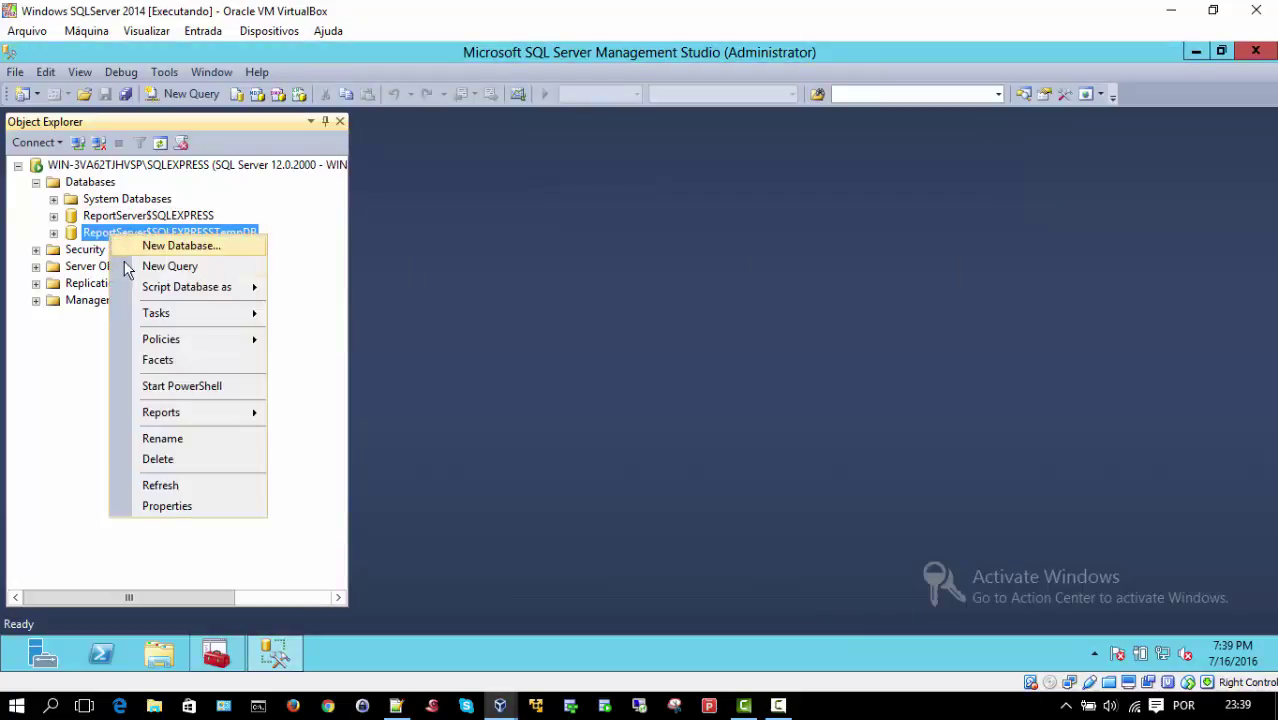
pyautogui.click(176, 514)
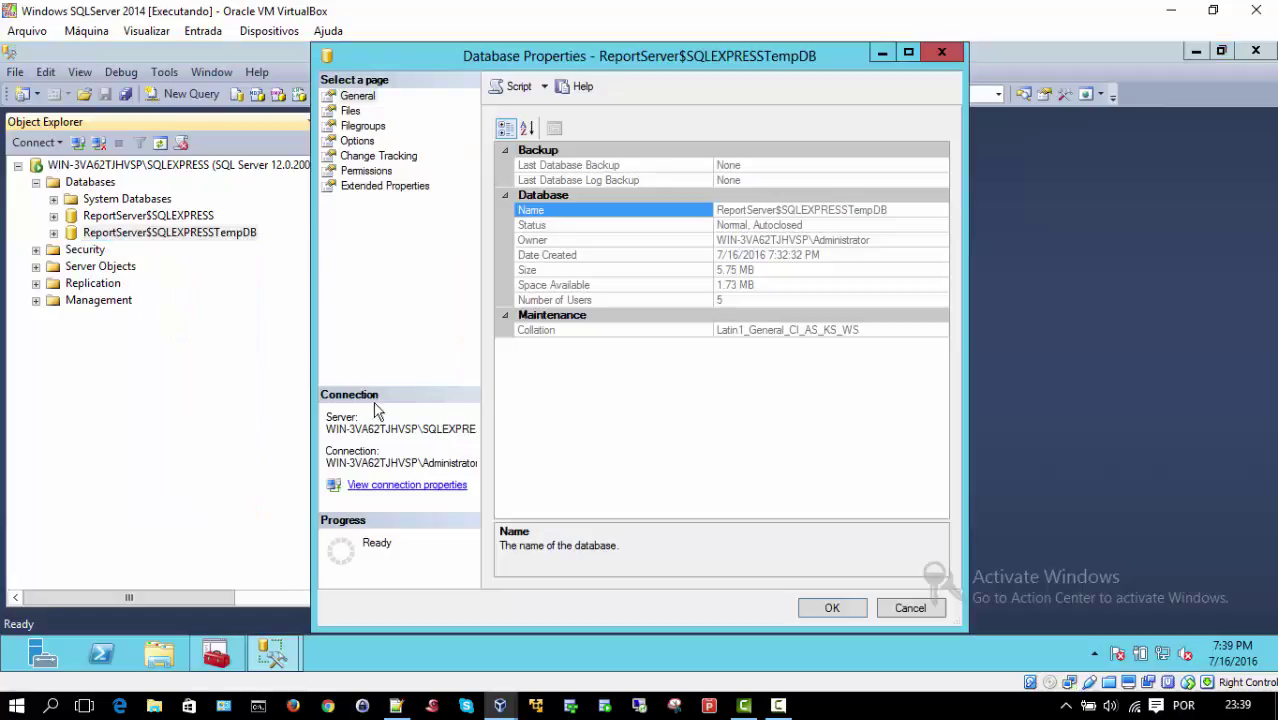
pyautogui.click(357, 143)
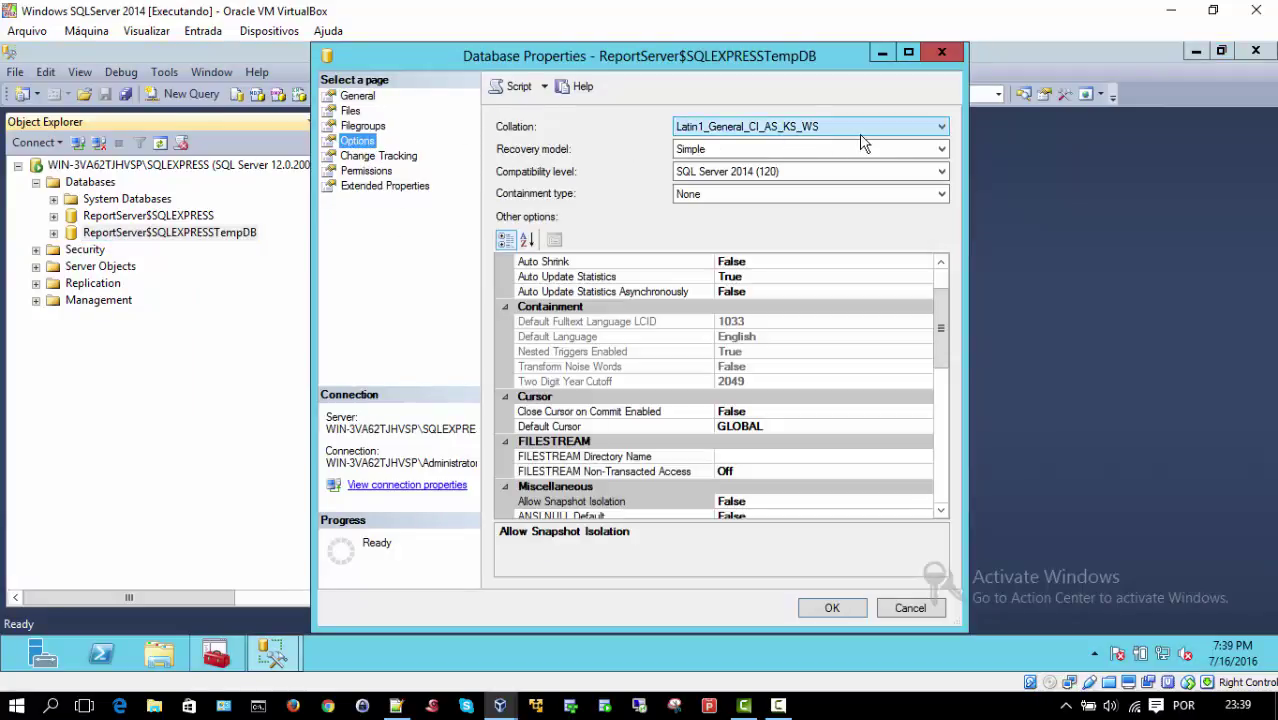
pyautogui.click(700, 149)
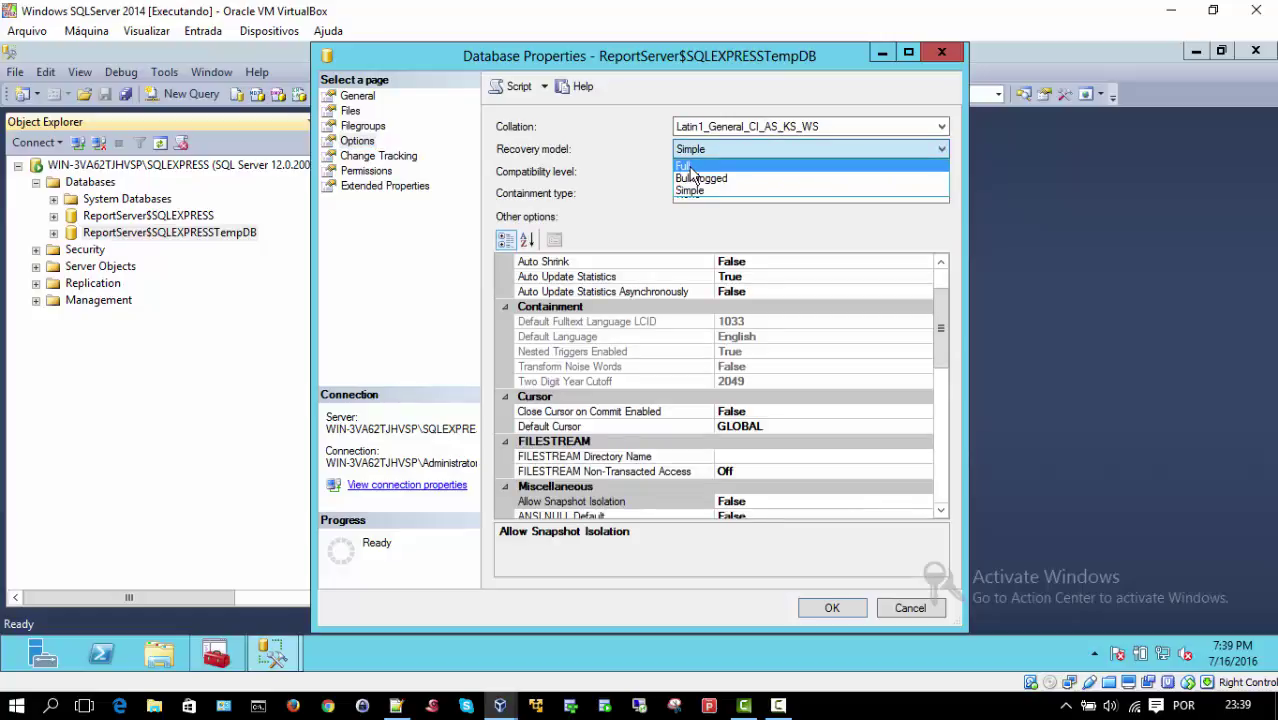
pyautogui.click(690, 167)
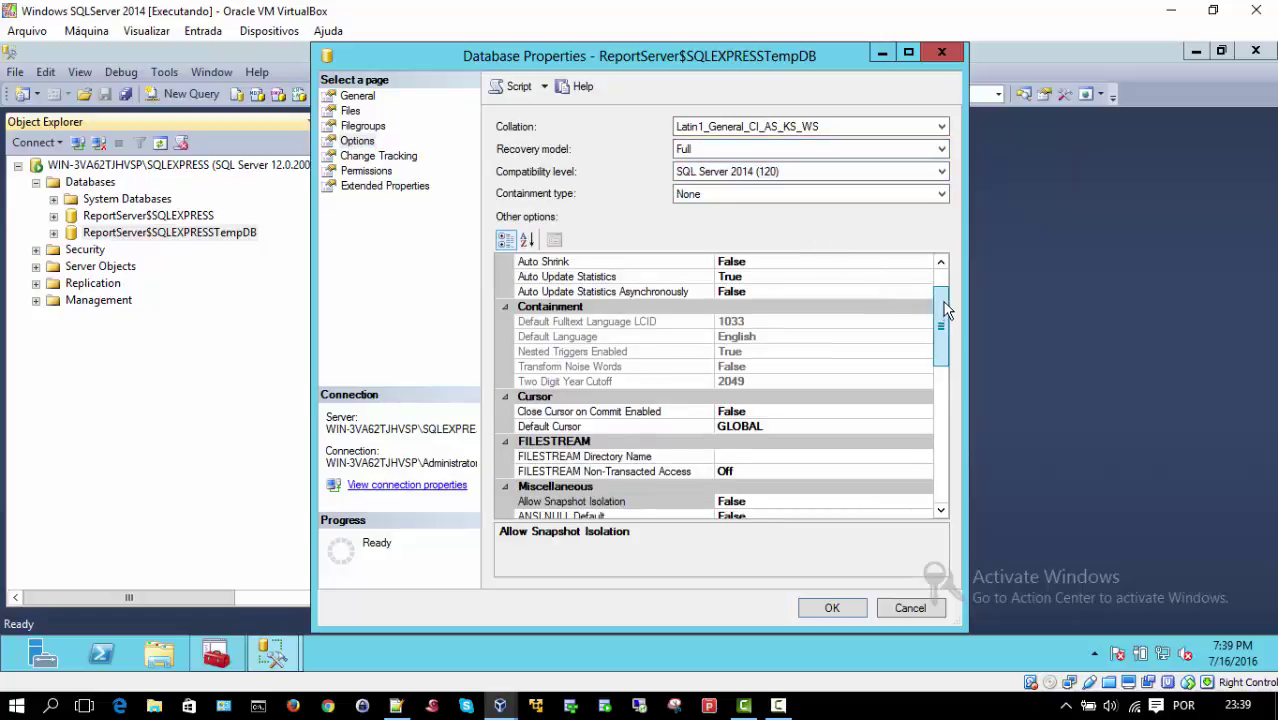
pyautogui.scroll(2, 946, 310)
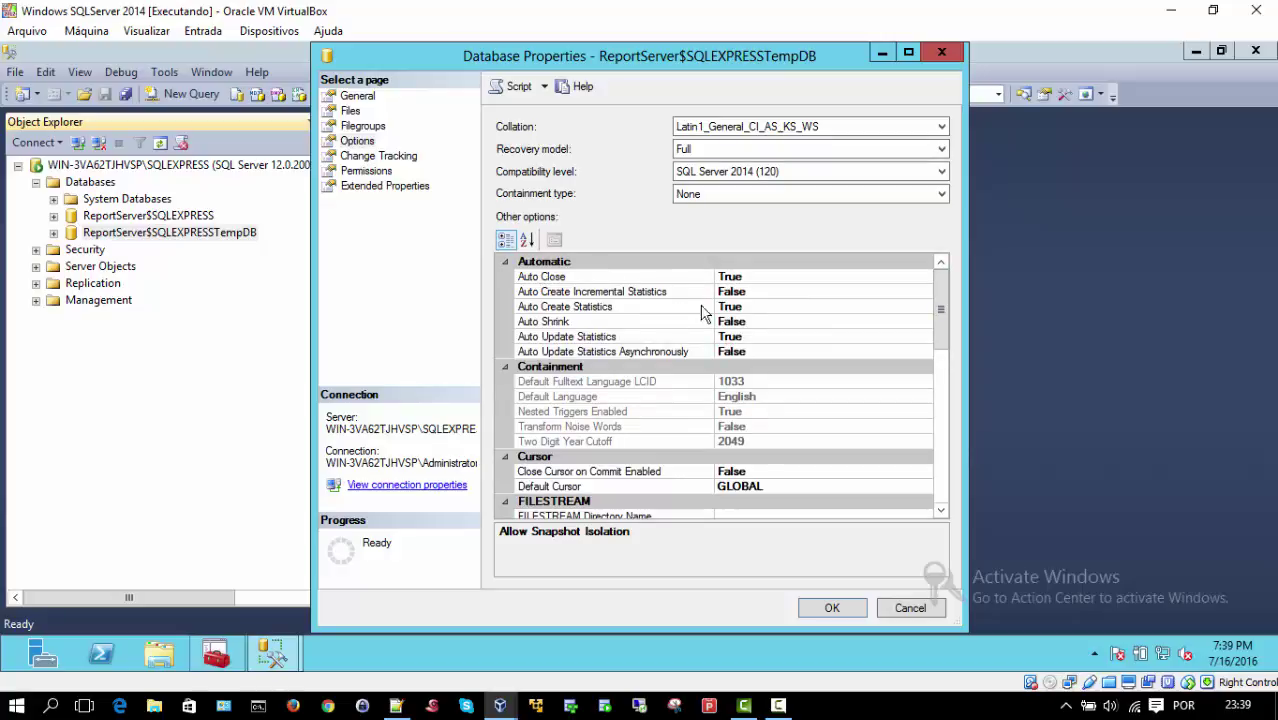
# Step: Set Auto Close and Auto Update Statistics to False for TempDB and apply the changes
pyautogui.click(783, 278)
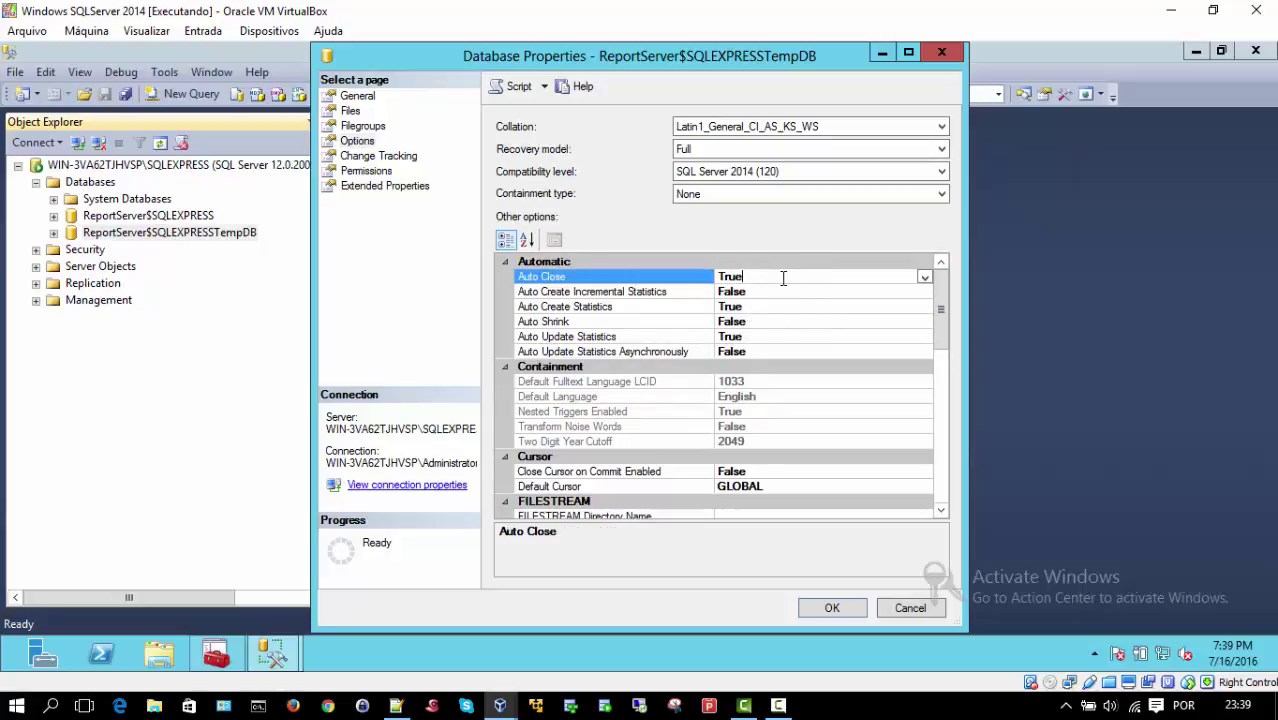
pyautogui.click(922, 277)
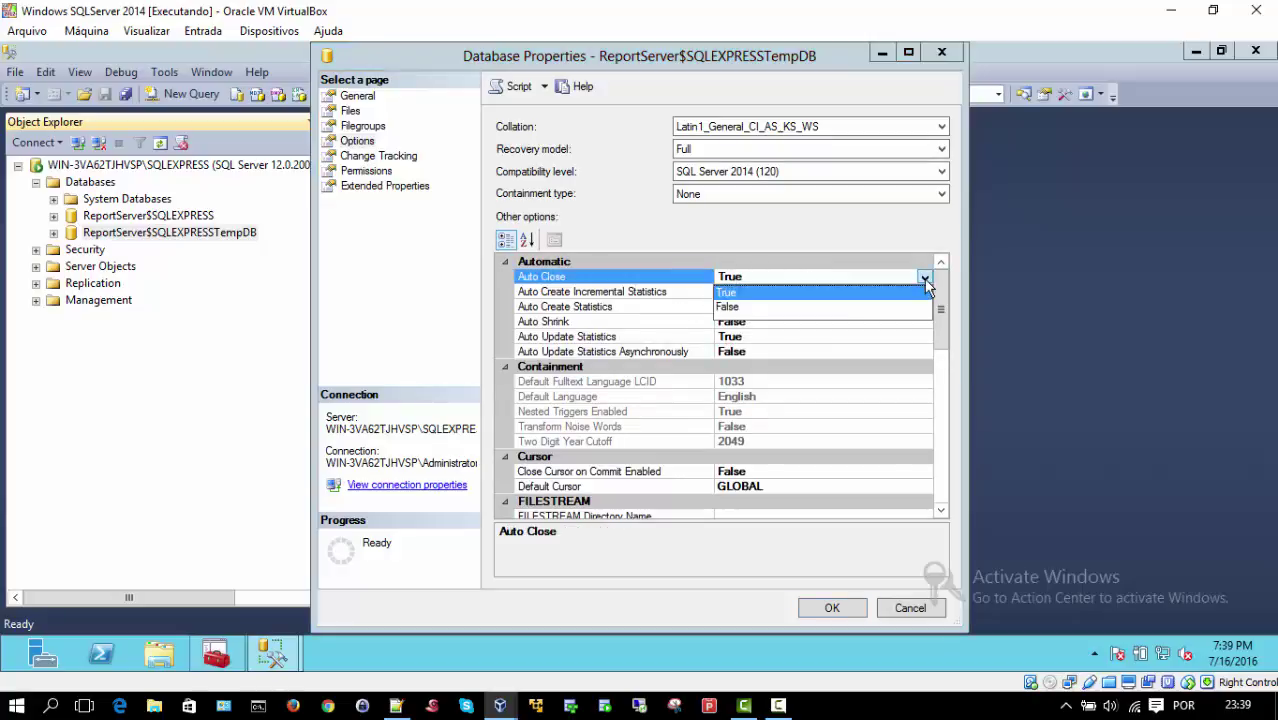
pyautogui.click(740, 309)
pyautogui.click(752, 336)
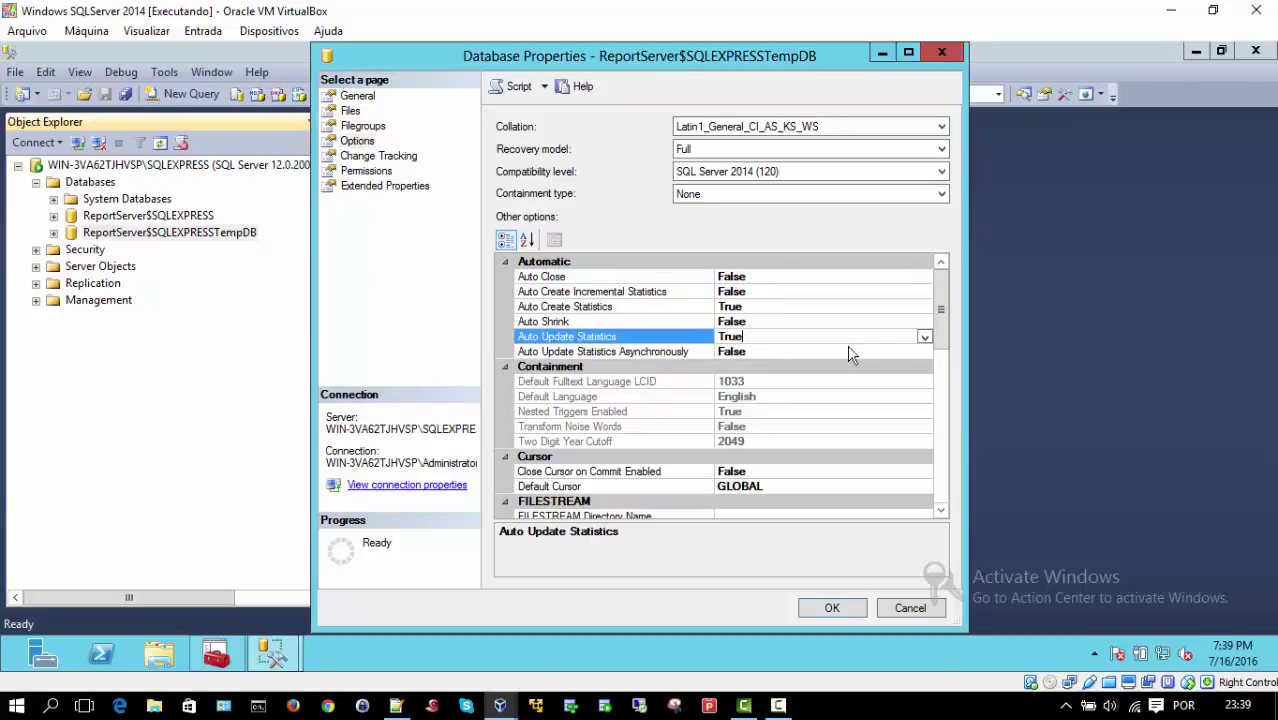
pyautogui.click(924, 337)
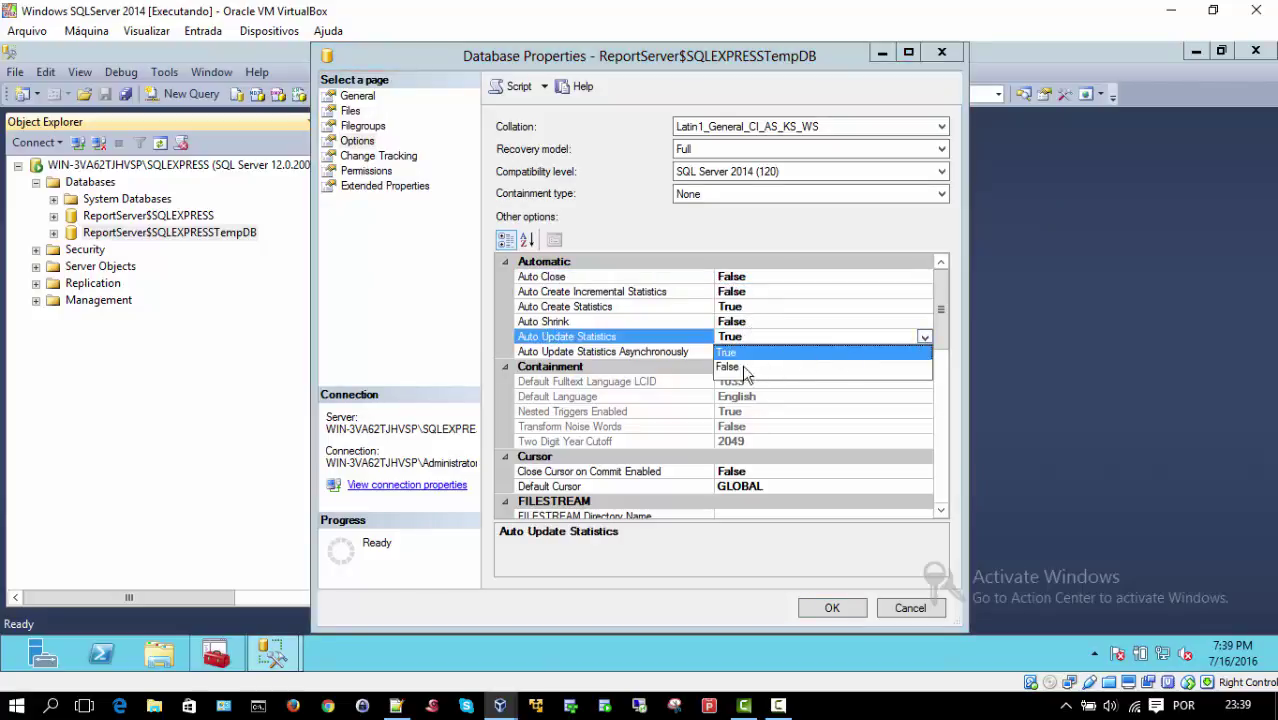
pyautogui.click(727, 368)
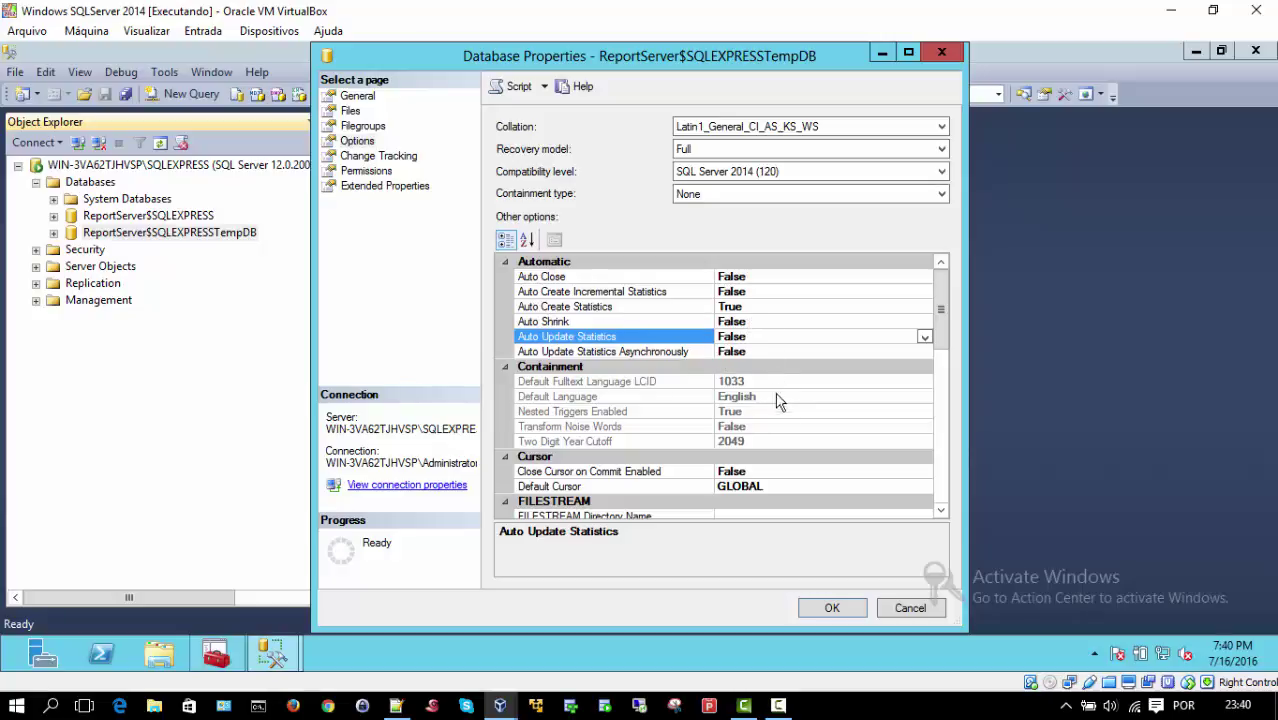
pyautogui.click(821, 608)
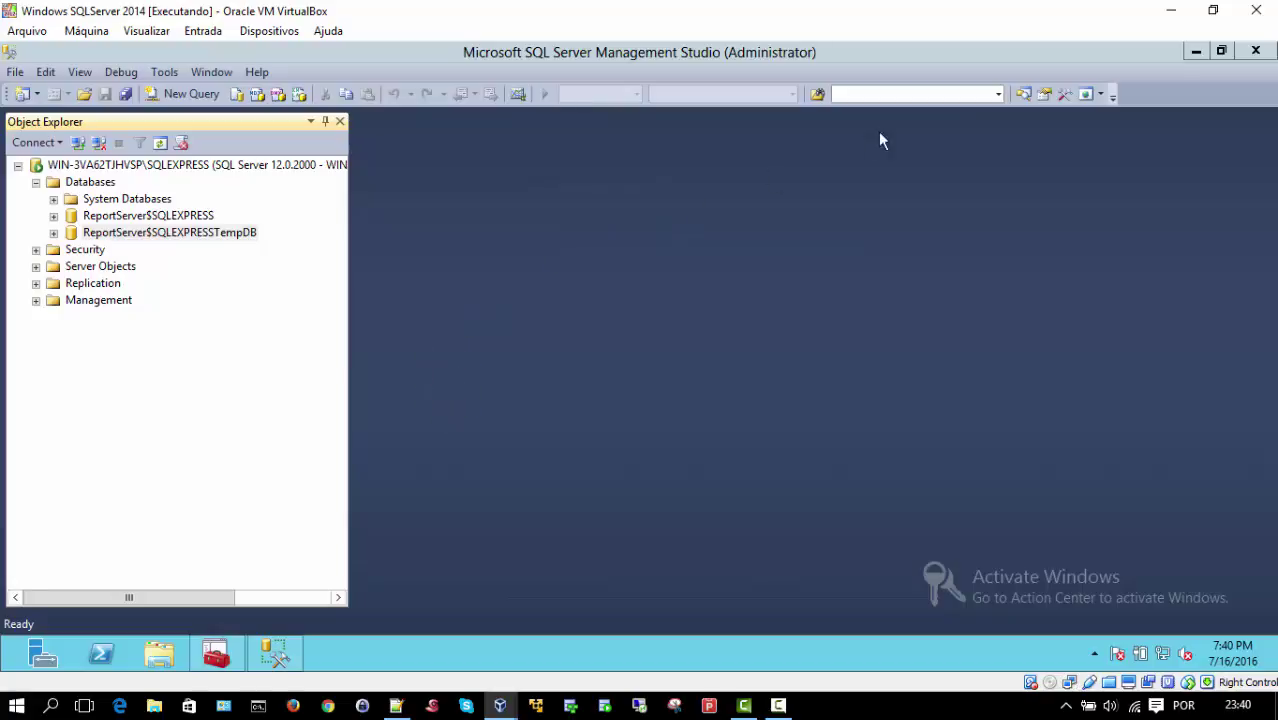
pyautogui.click(1196, 54)
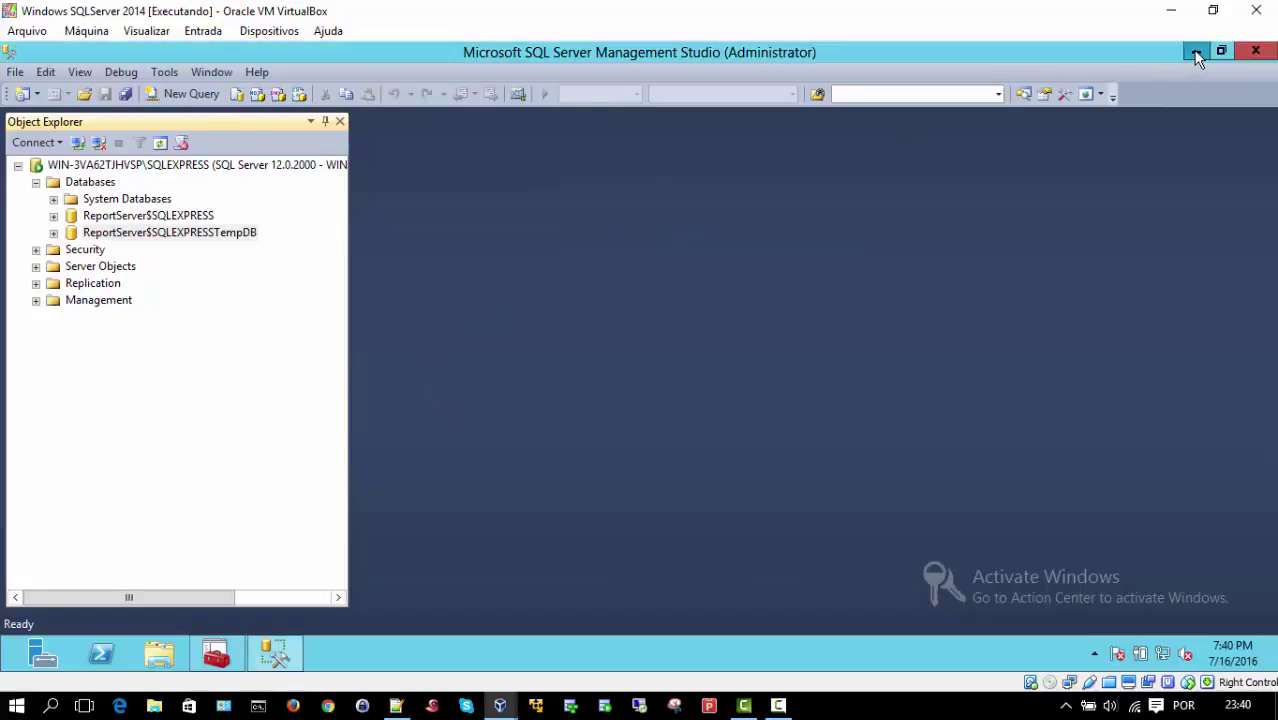
# Step: Minimize Management Studio and Configuration Manager, then launch the SQLServer2012_PerformanceDashboard installer from the desktop
pyautogui.click(1197, 55)
pyautogui.click(1196, 54)
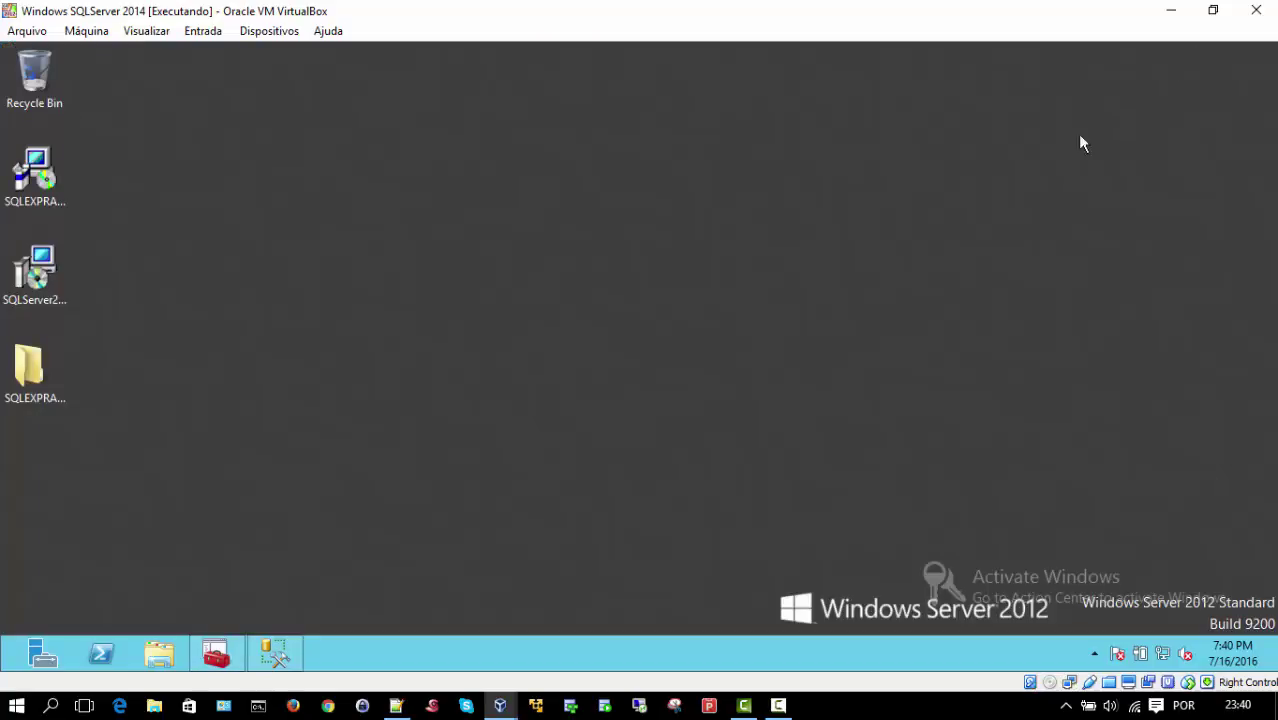
pyautogui.click(33, 279)
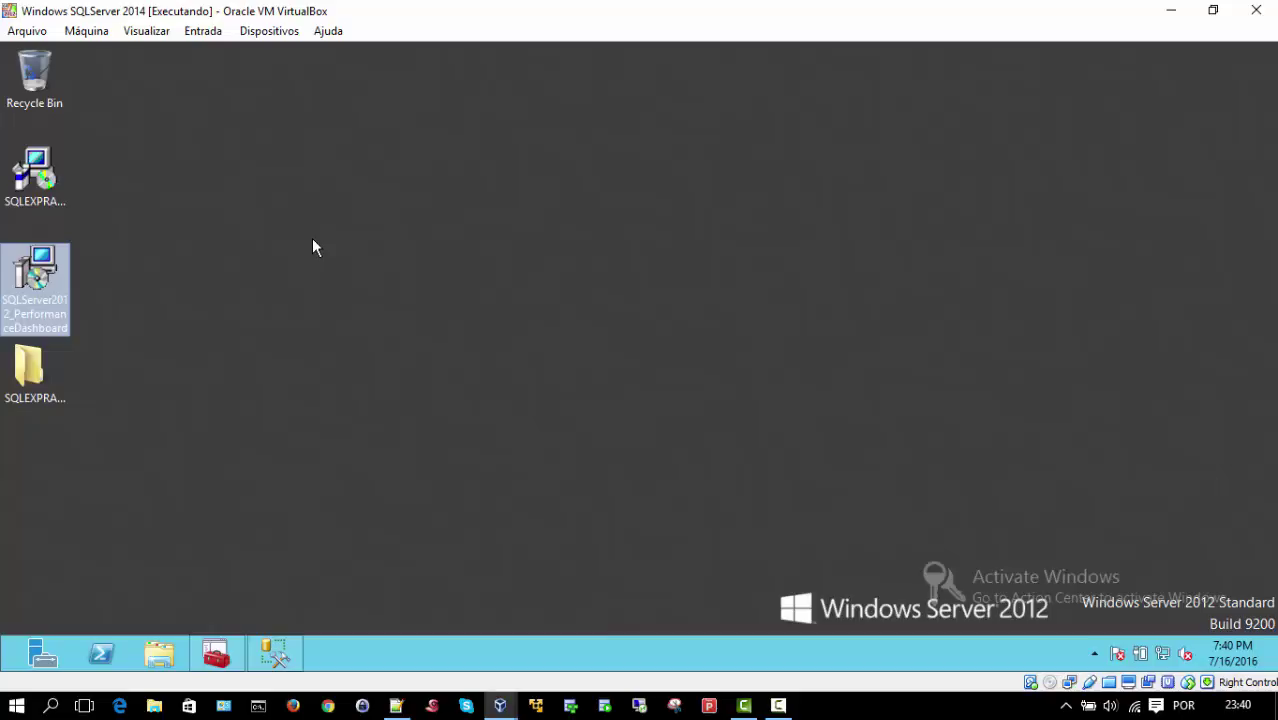
pyautogui.click(313, 241)
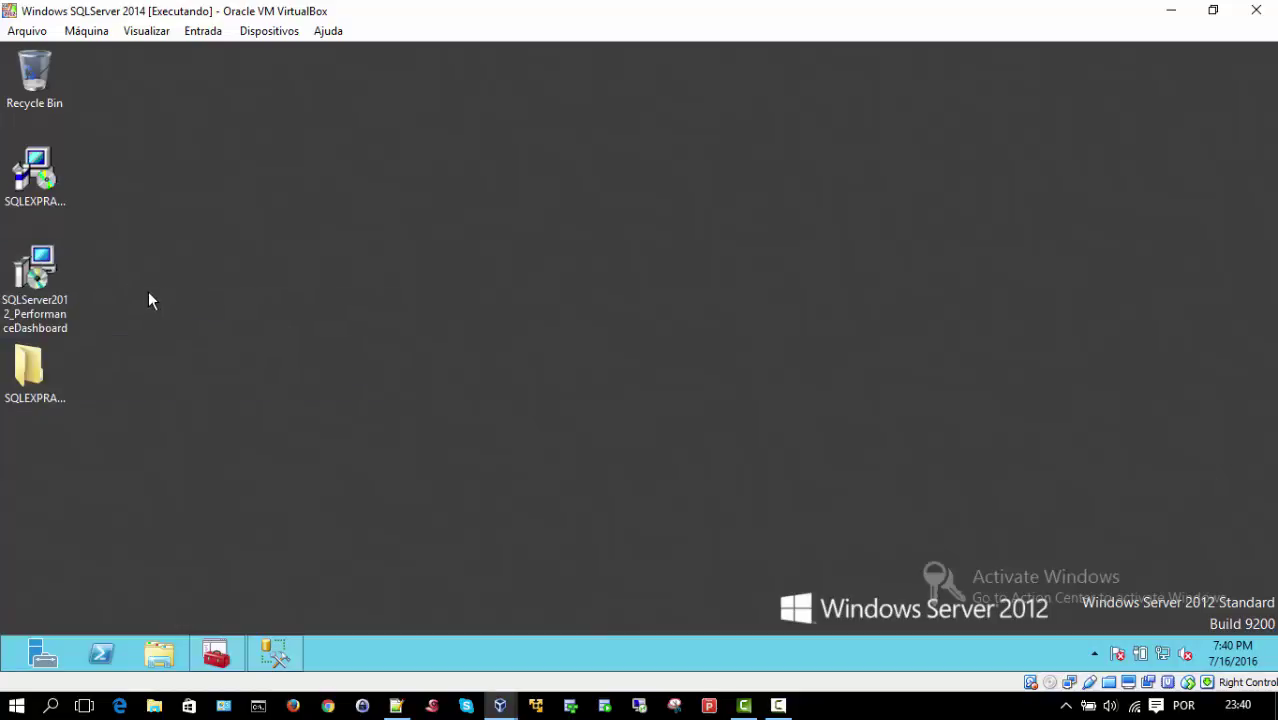
pyautogui.doubleClick(35, 268)
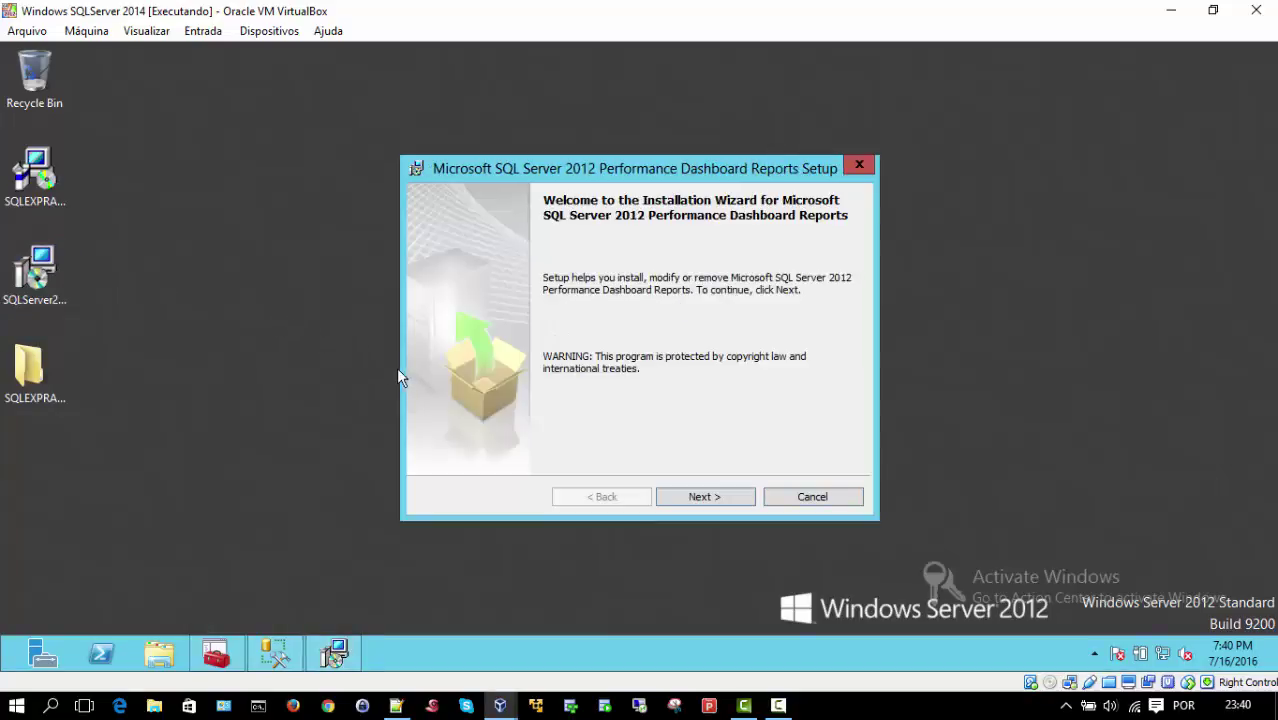
# Step: Accept the licence terms, keep the default features and C:\Program Files (x86) path, and start installing
pyautogui.click(702, 496)
pyautogui.click(578, 430)
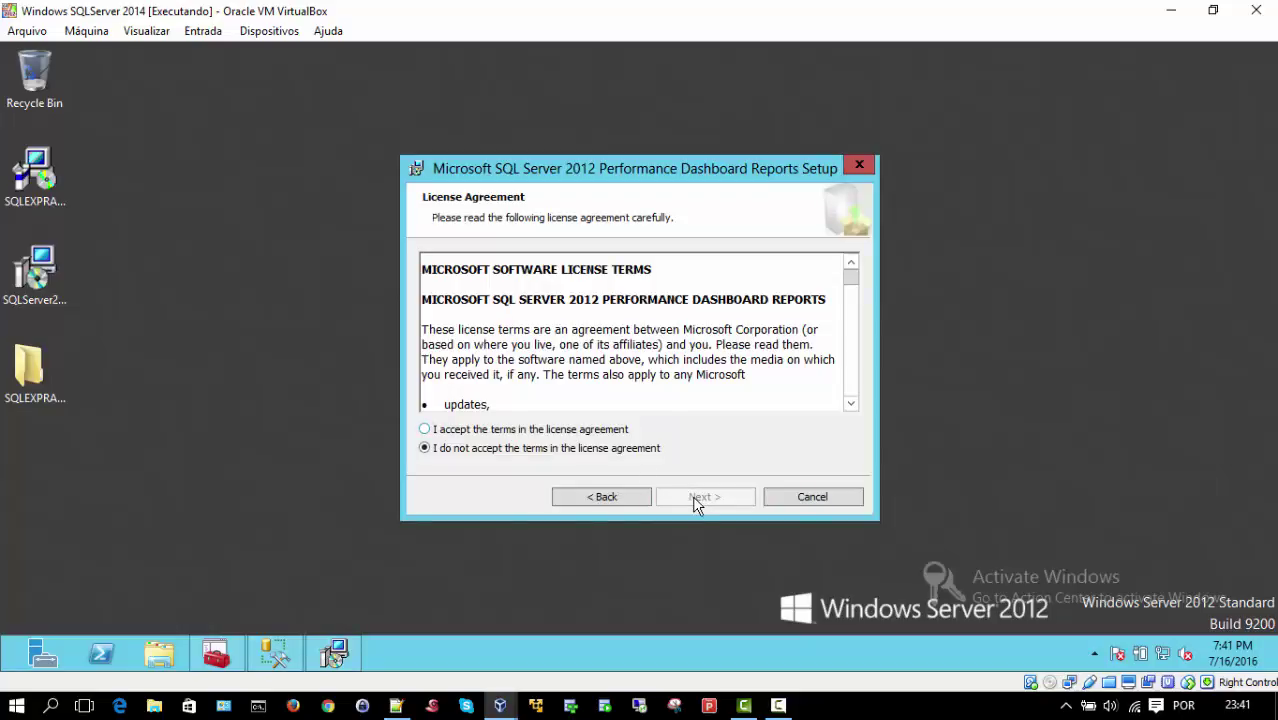
pyautogui.click(700, 496)
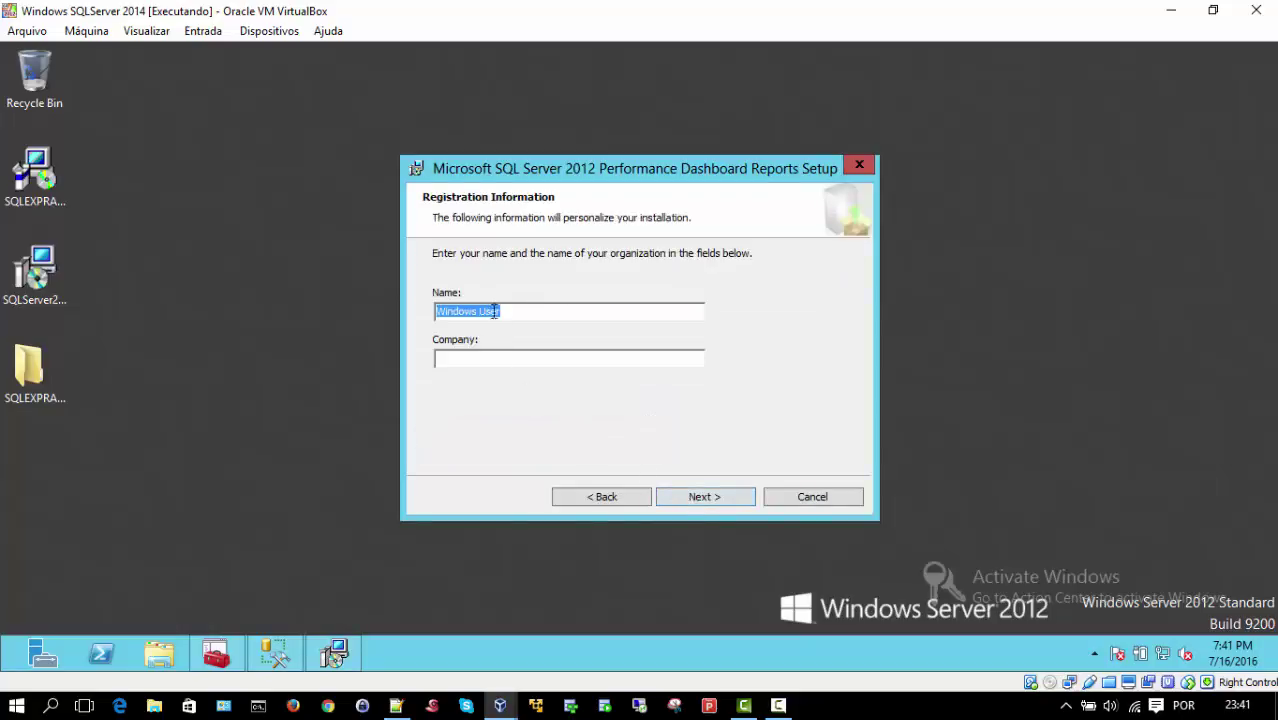
pyautogui.click(701, 496)
pyautogui.click(702, 497)
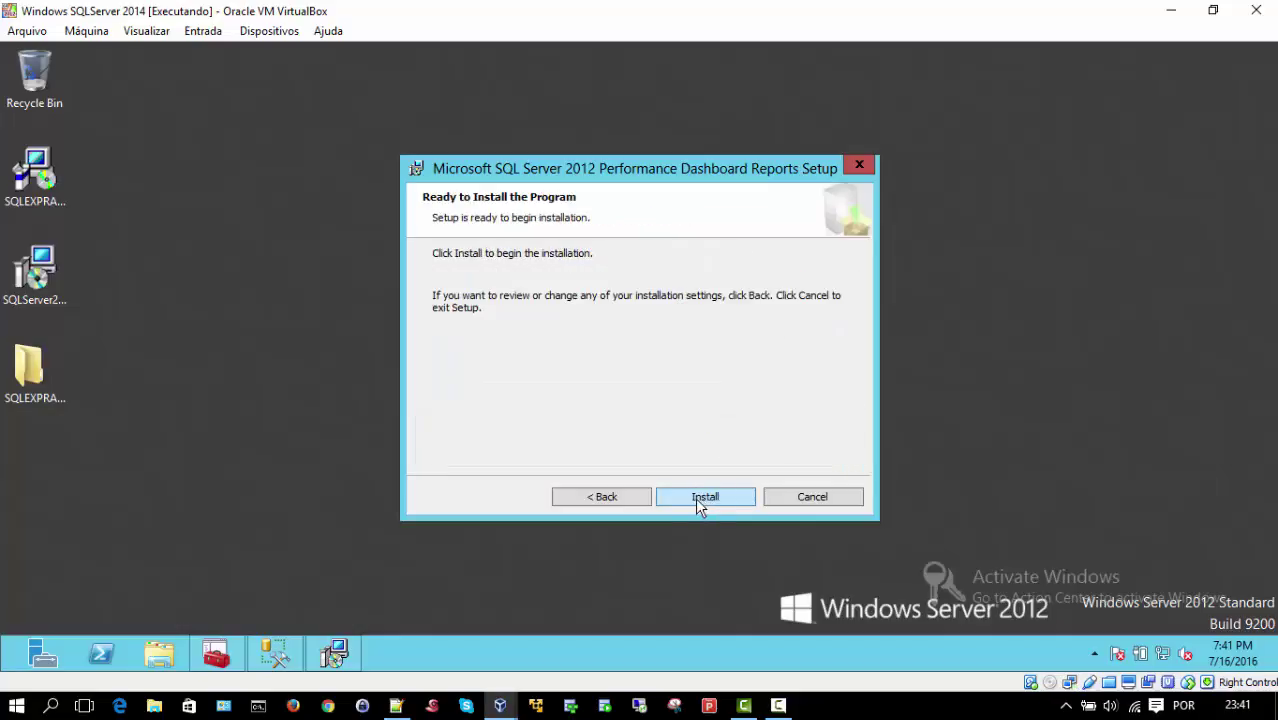
pyautogui.click(603, 497)
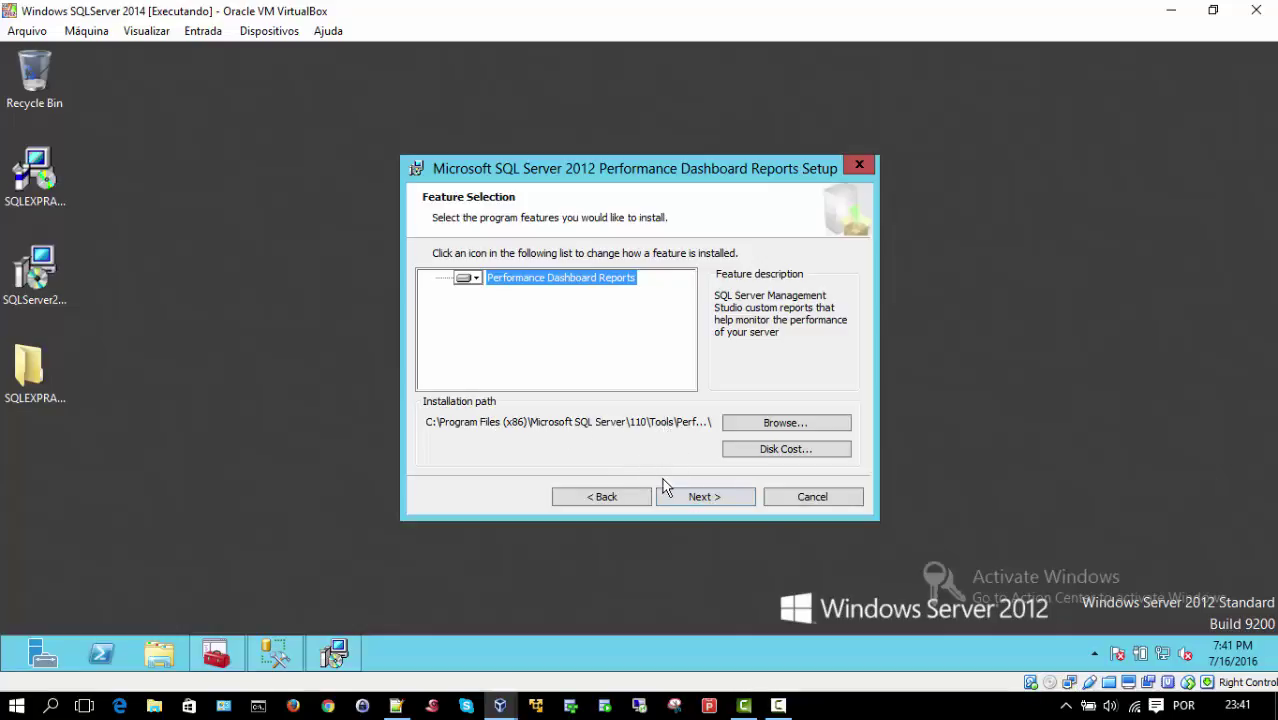
pyautogui.click(703, 497)
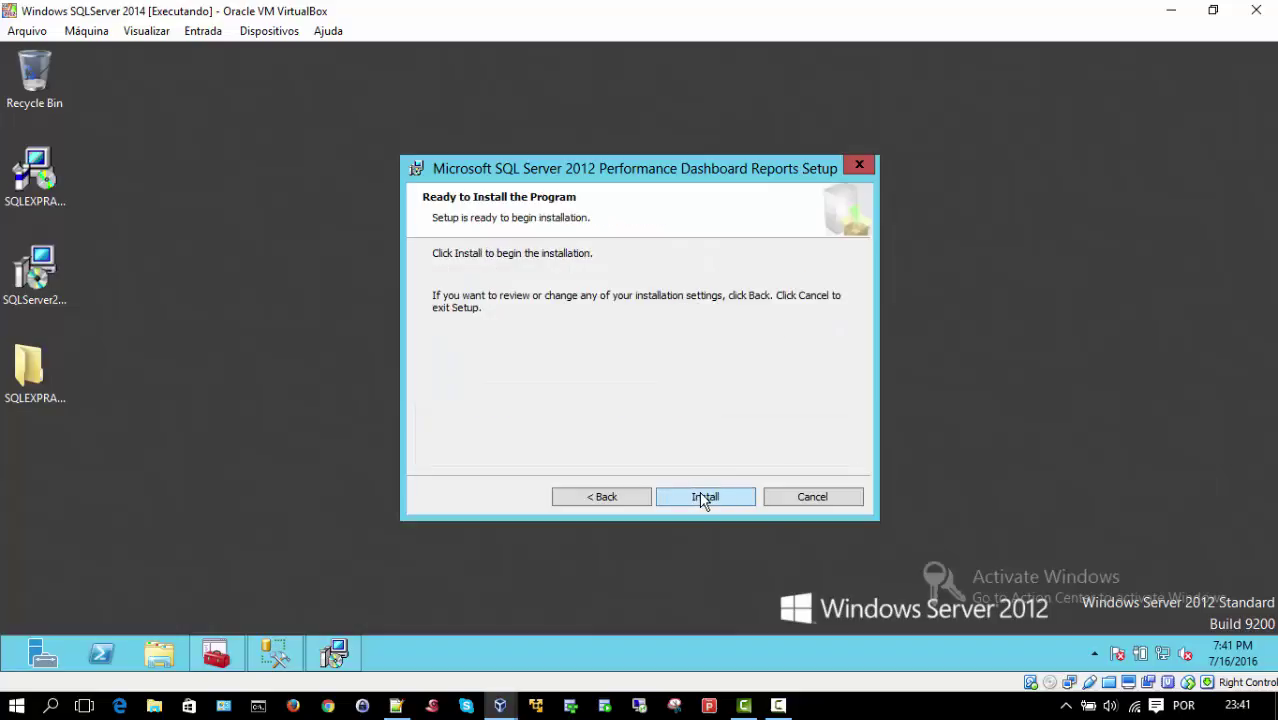
pyautogui.click(703, 497)
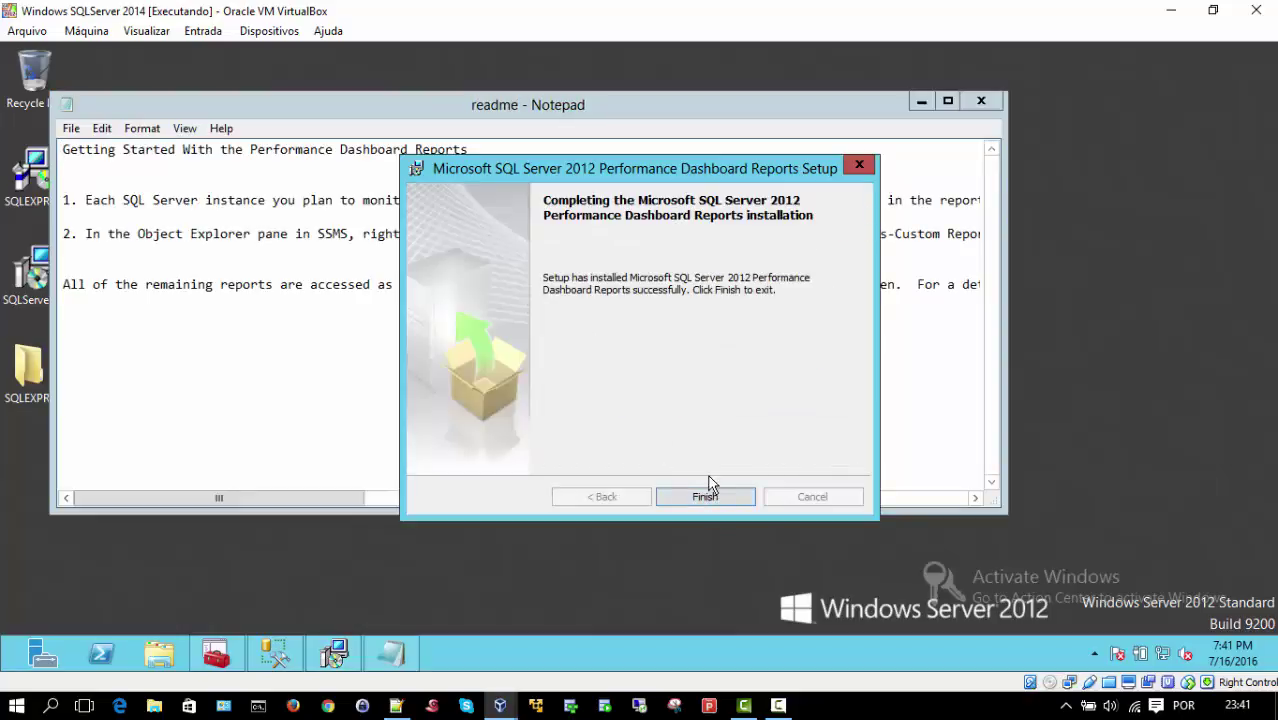
# Step: Finish the Performance Dashboard Reports setup and close the readme Notepad window
pyautogui.click(704, 497)
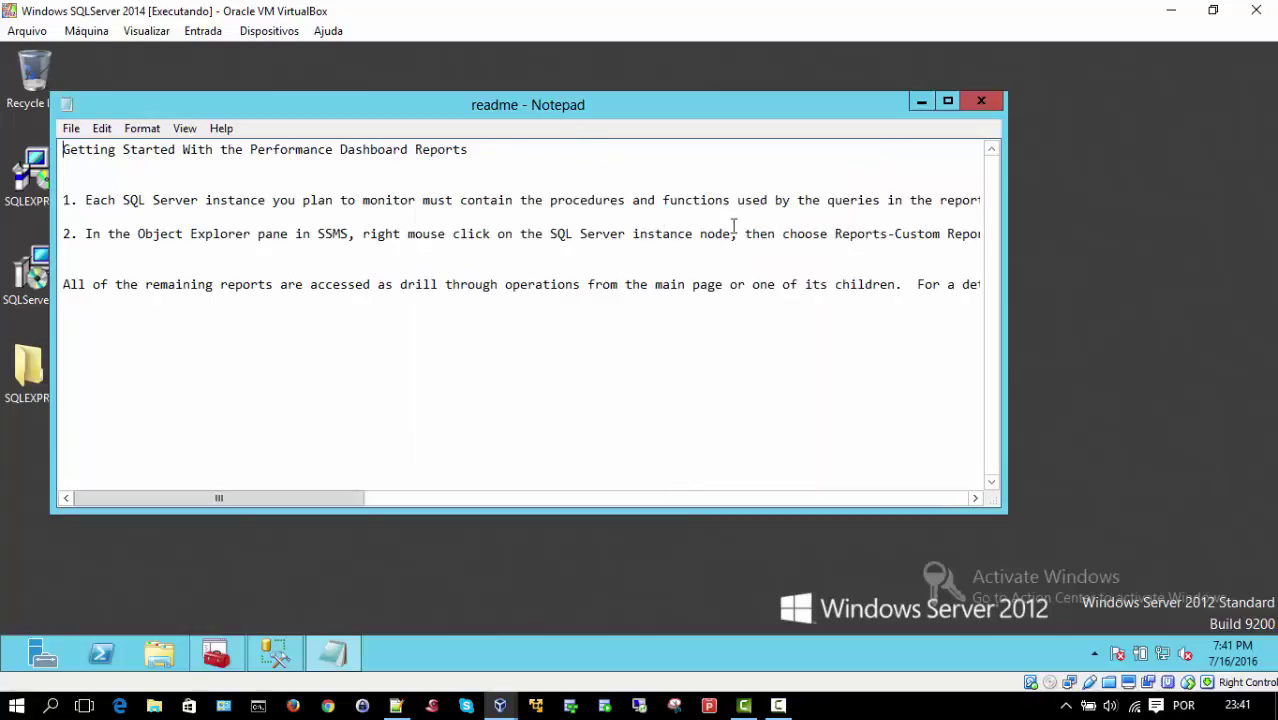
pyautogui.click(980, 103)
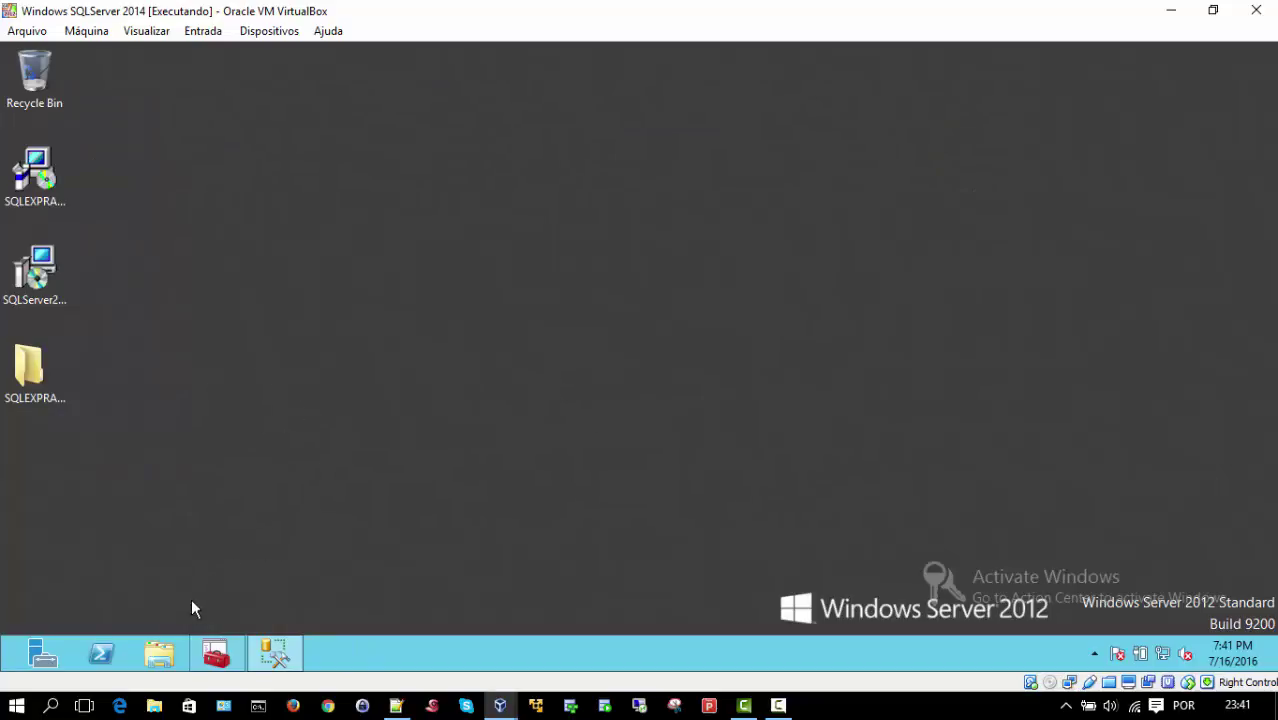
# Step: Open setup.sql from C:\Program Files (x86)\Microsoft SQL Server\110\Tools\Performance Dashboard in Management Studio
pyautogui.click(165, 667)
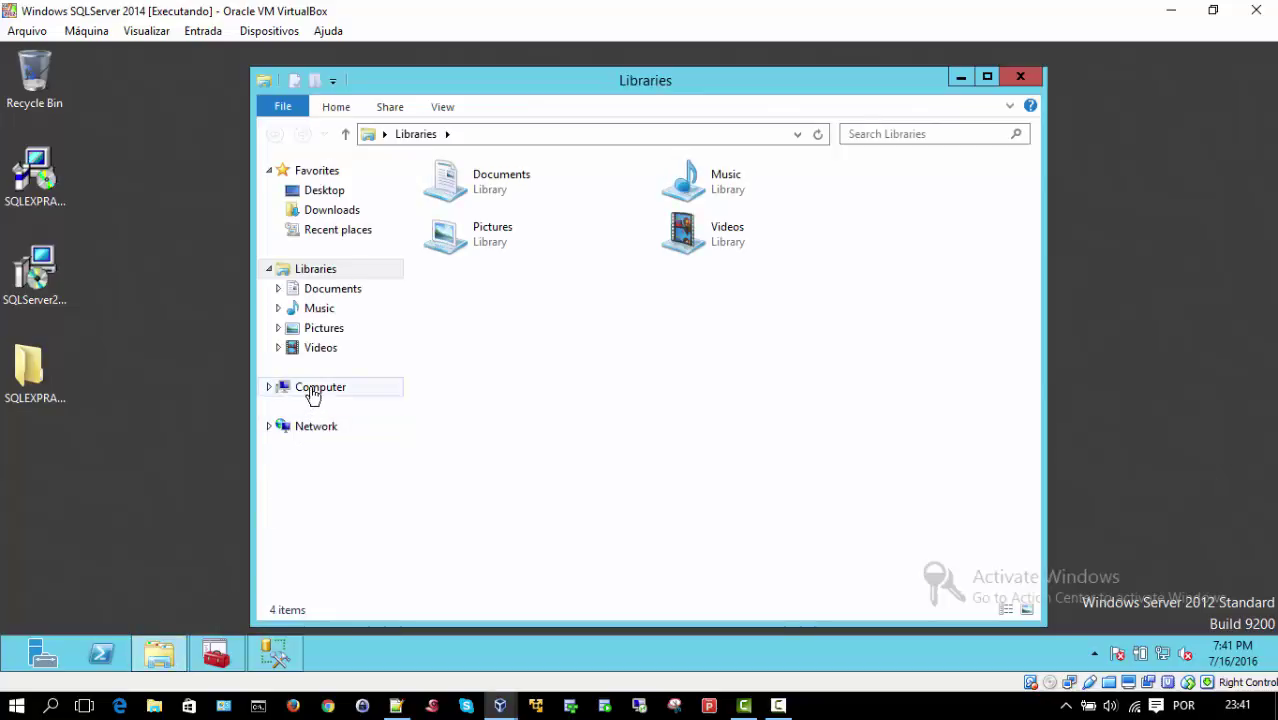
pyautogui.click(312, 390)
pyautogui.doubleClick(755, 210)
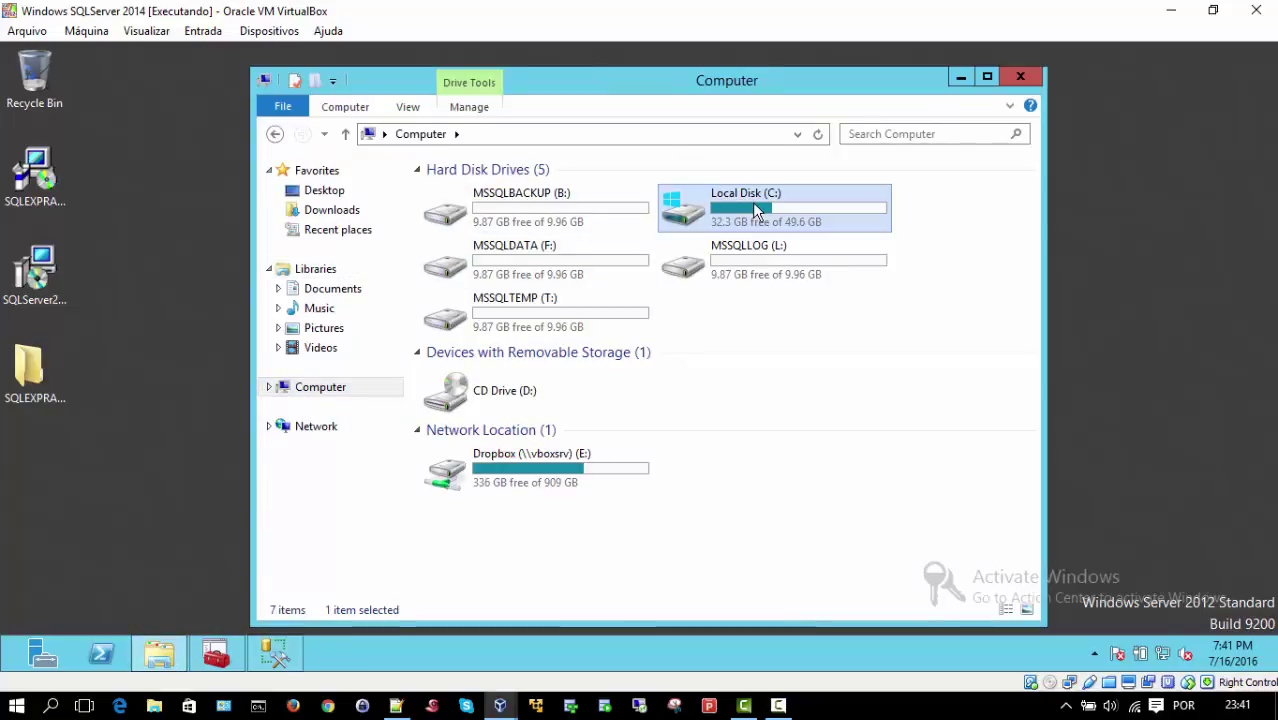
pyautogui.doubleClick(480, 232)
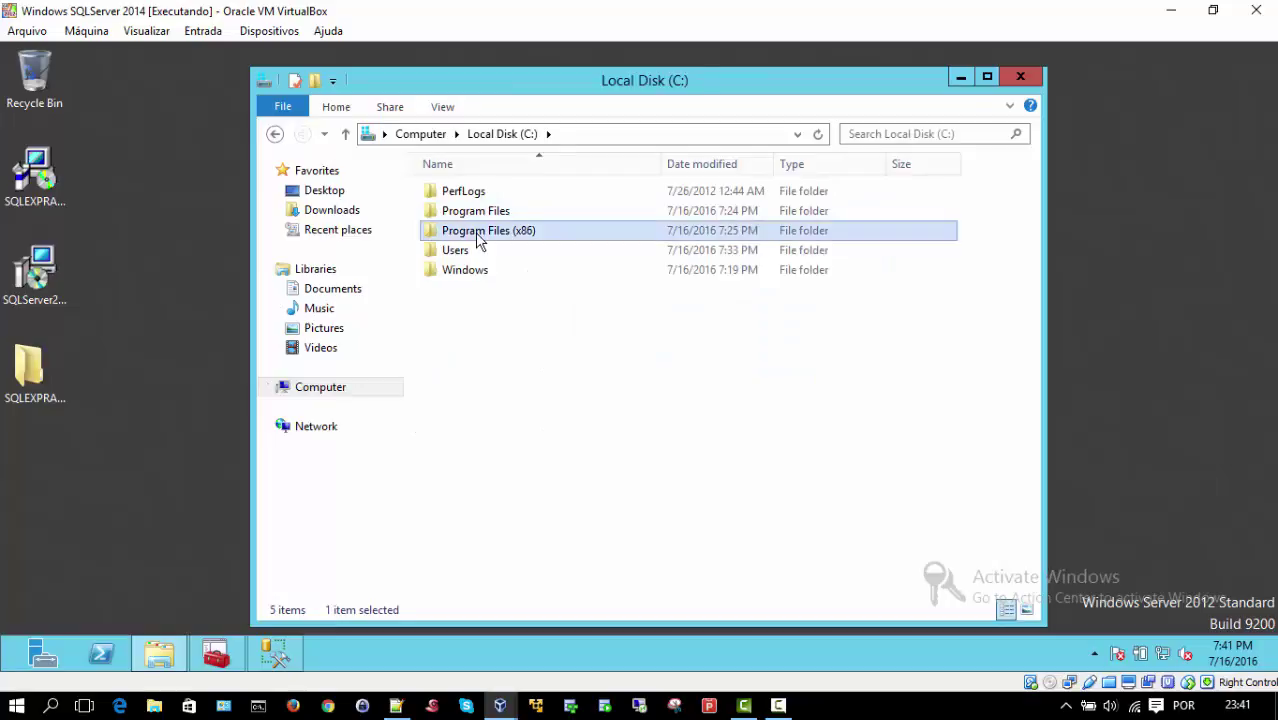
pyautogui.doubleClick(475, 297)
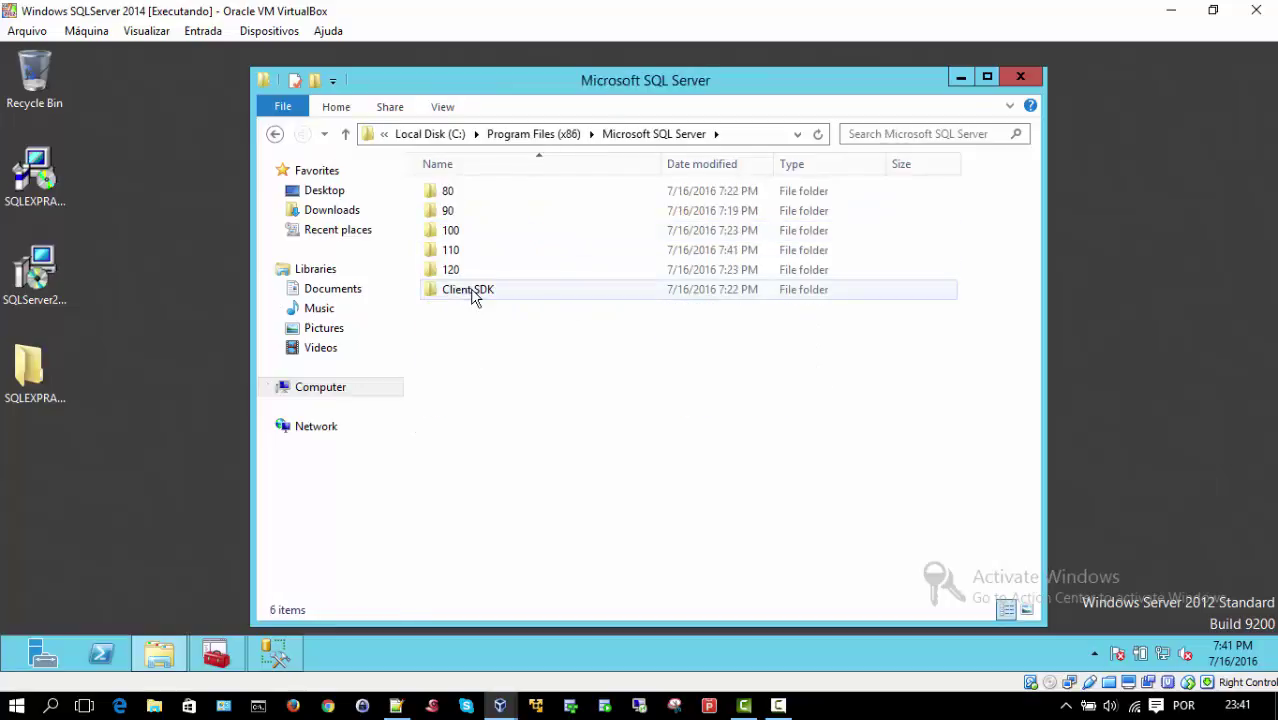
pyautogui.click(473, 259)
pyautogui.doubleClick(473, 256)
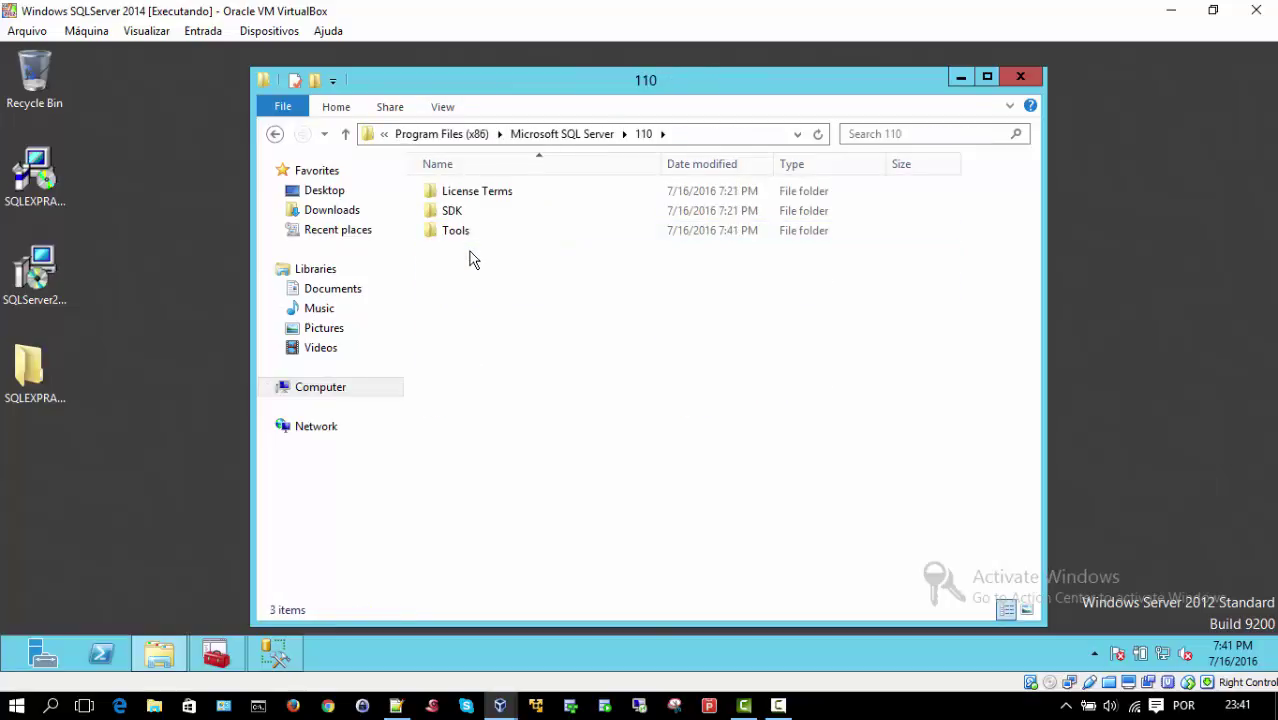
pyautogui.doubleClick(464, 234)
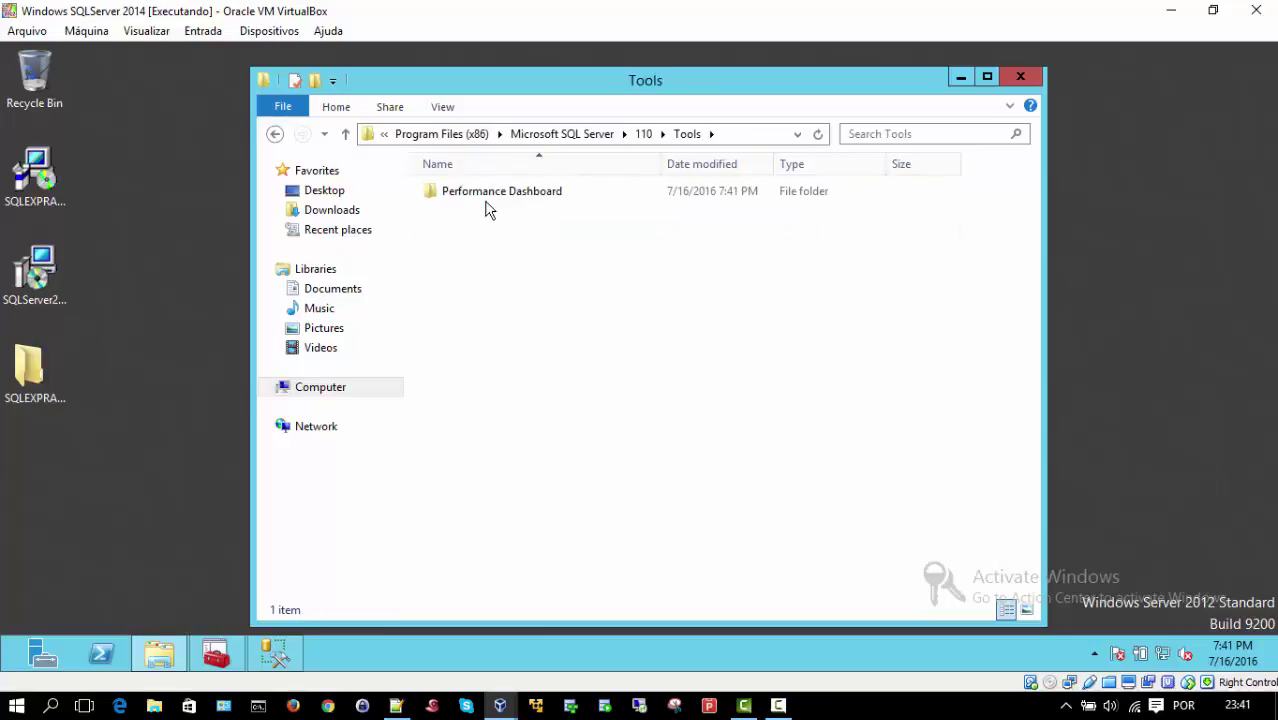
pyautogui.doubleClick(484, 202)
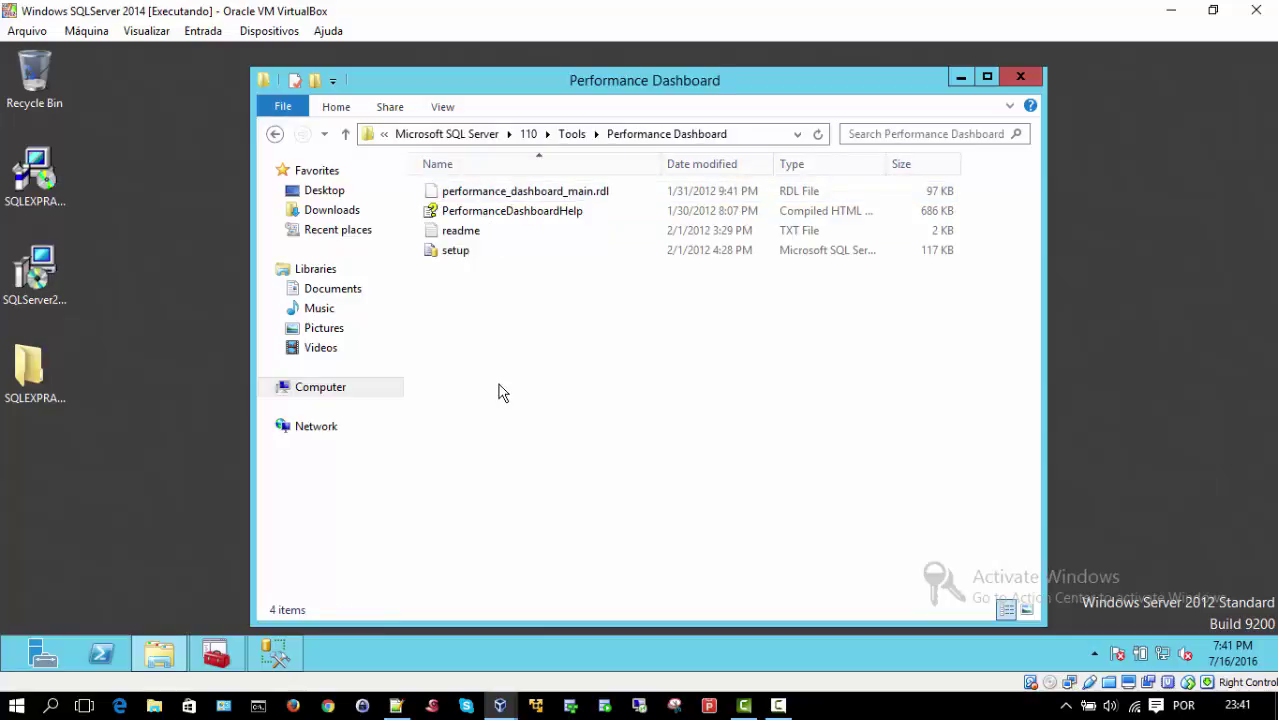
pyautogui.click(456, 256)
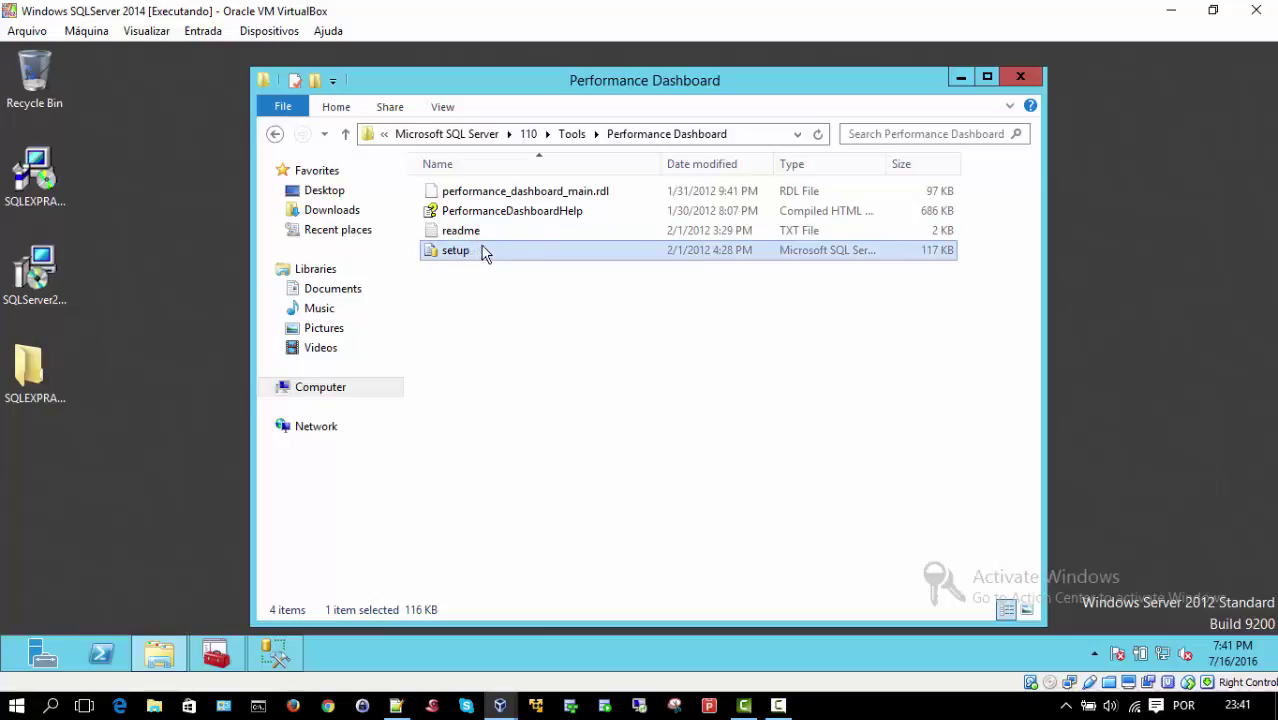
pyautogui.doubleClick(486, 253)
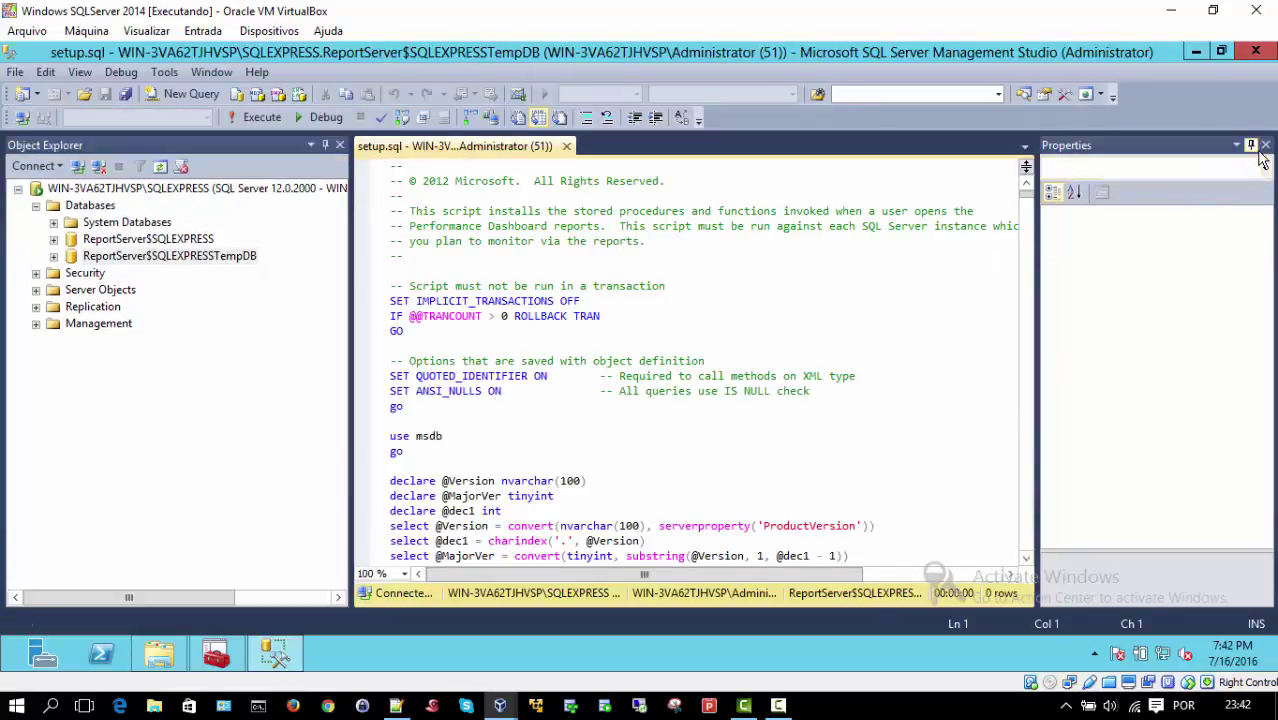
# Step: Execute setup.sql against msdb until 'Script completed!' appears, then close its tab
pyautogui.click(1265, 145)
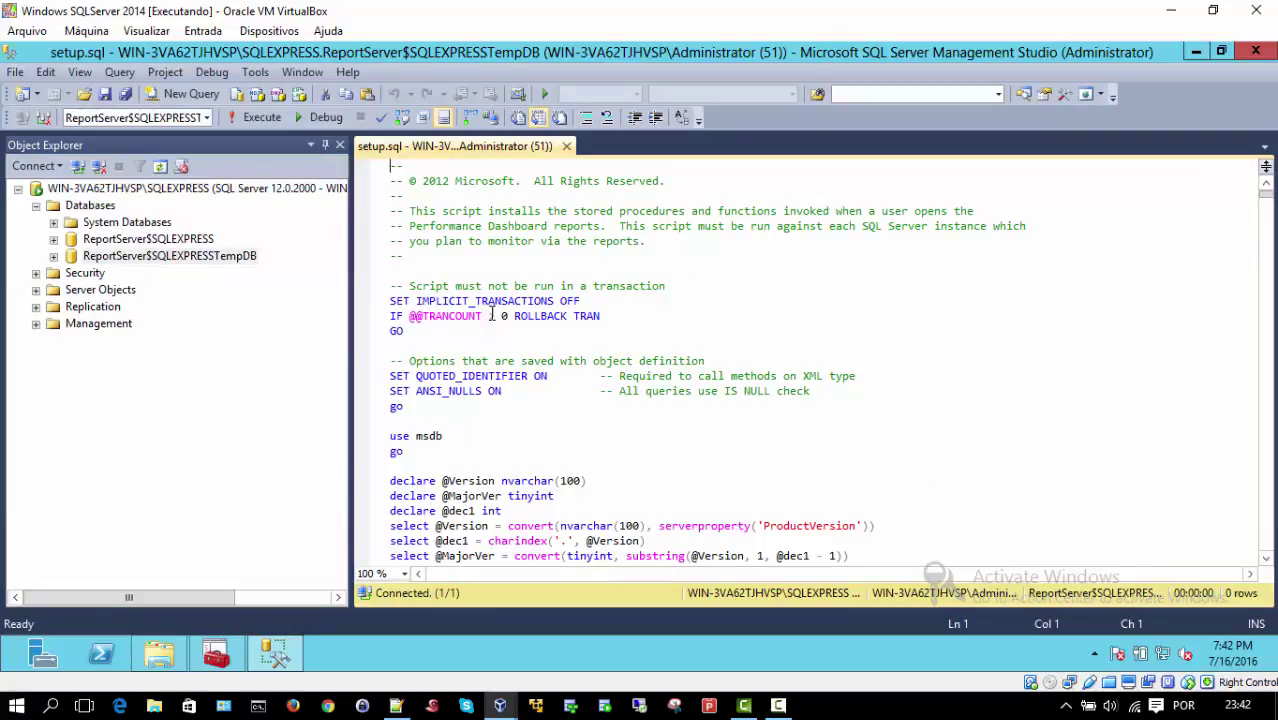
pyautogui.click(701, 286)
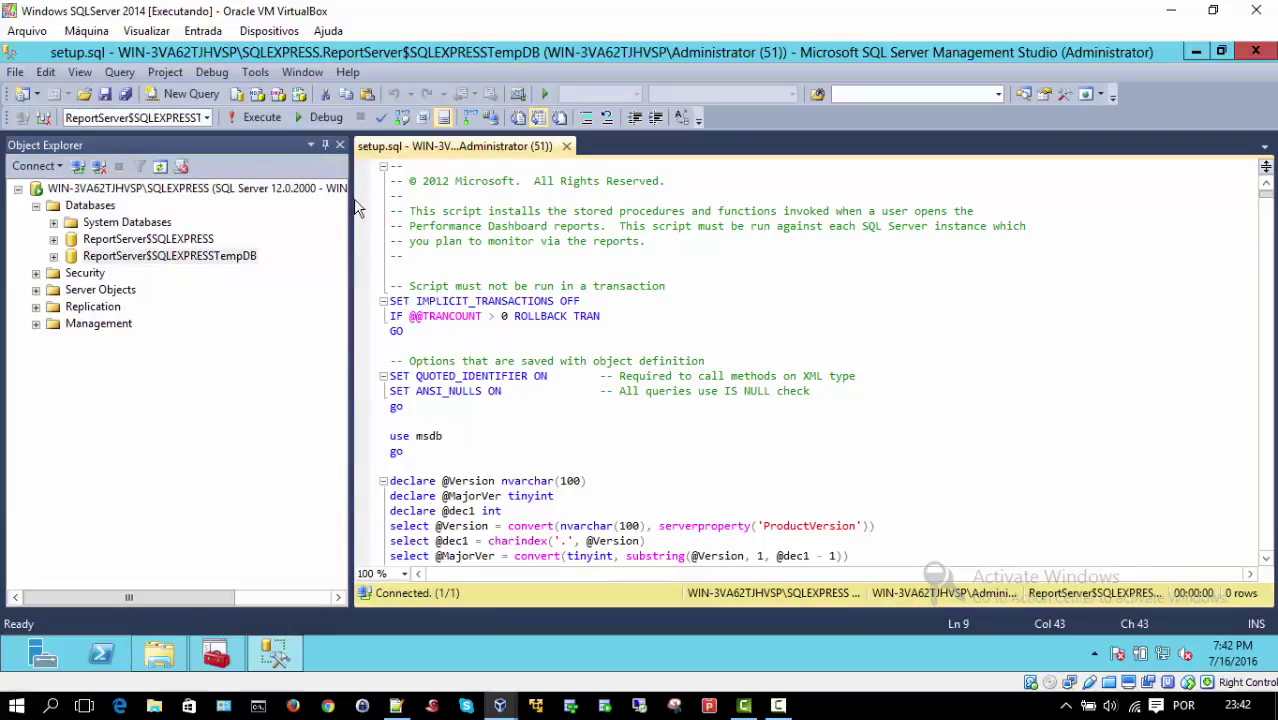
pyautogui.click(255, 118)
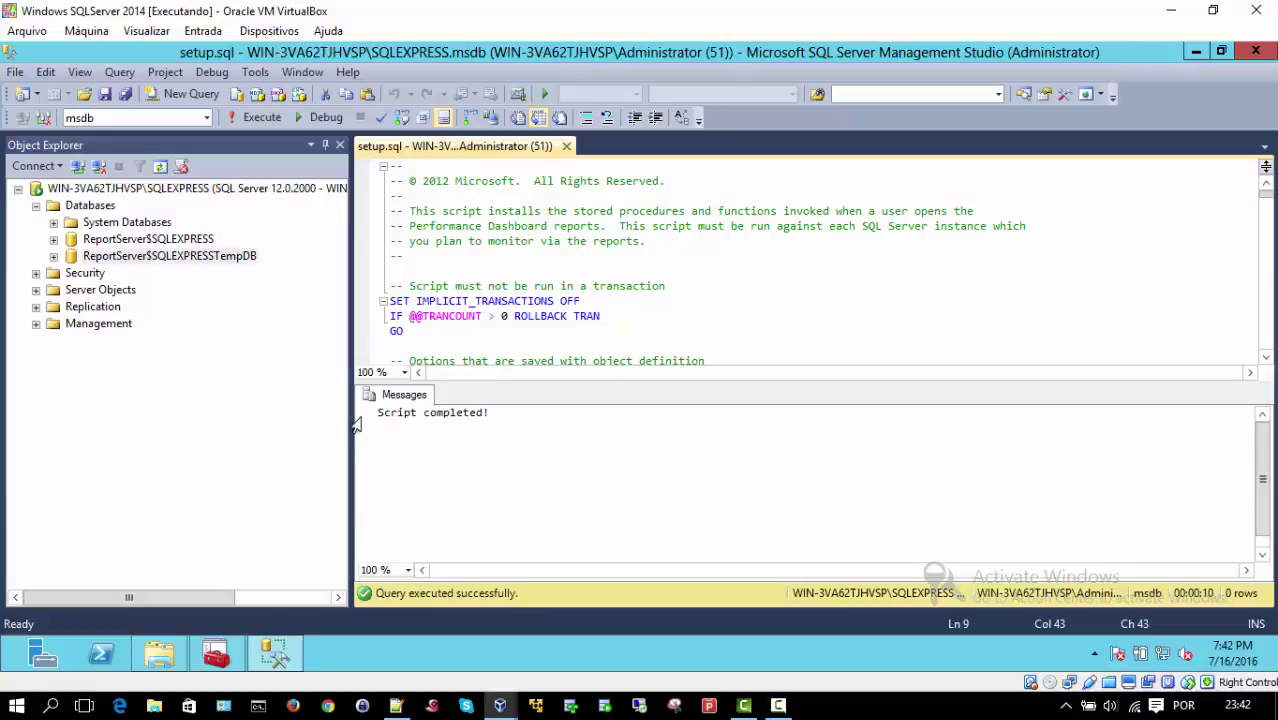
pyautogui.click(566, 147)
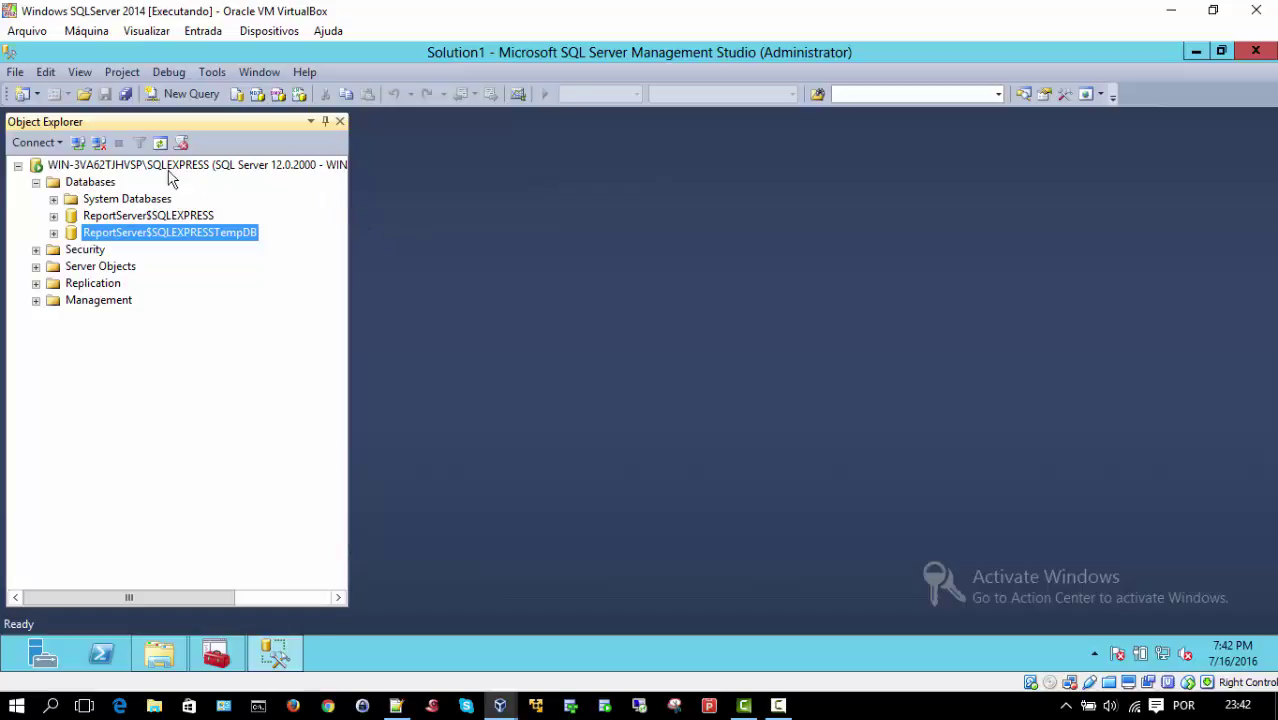
# Step: Choose Reports > Custom Reports from the SQLEXPRESS server's context menu in Object Explorer
pyautogui.click(97, 167)
pyautogui.rightClick(97, 170)
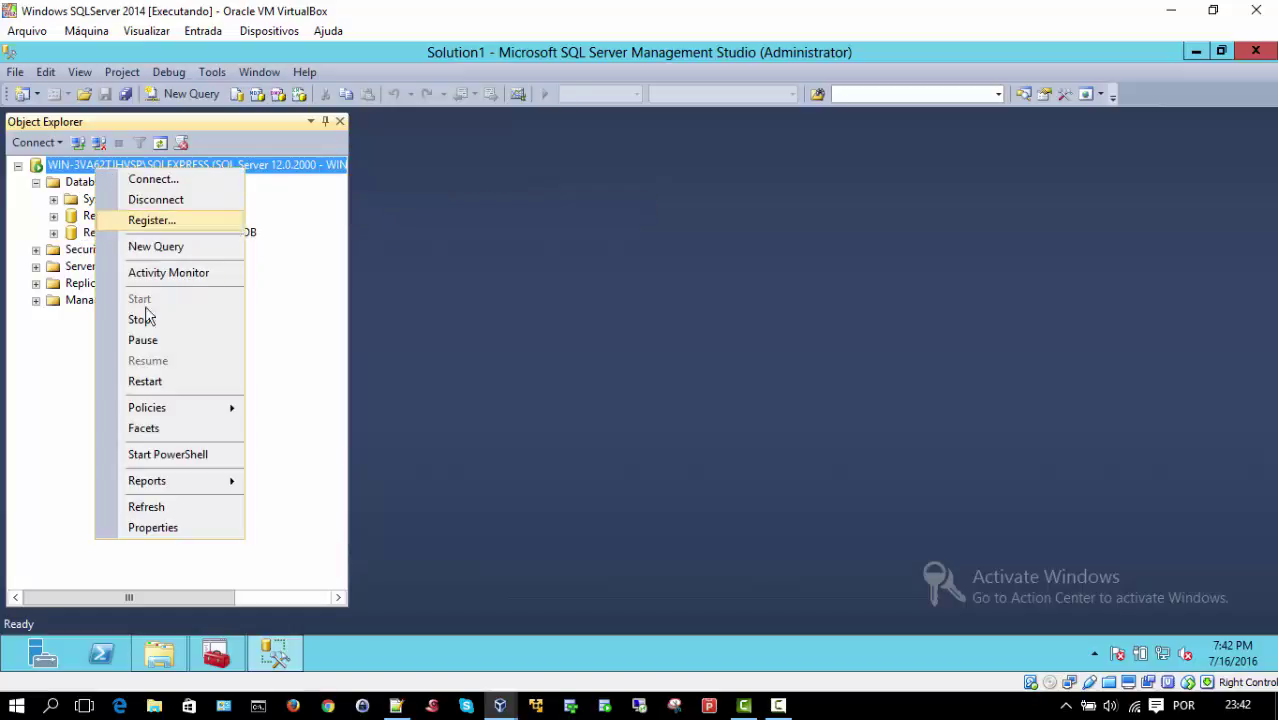
pyautogui.moveTo(220, 485)
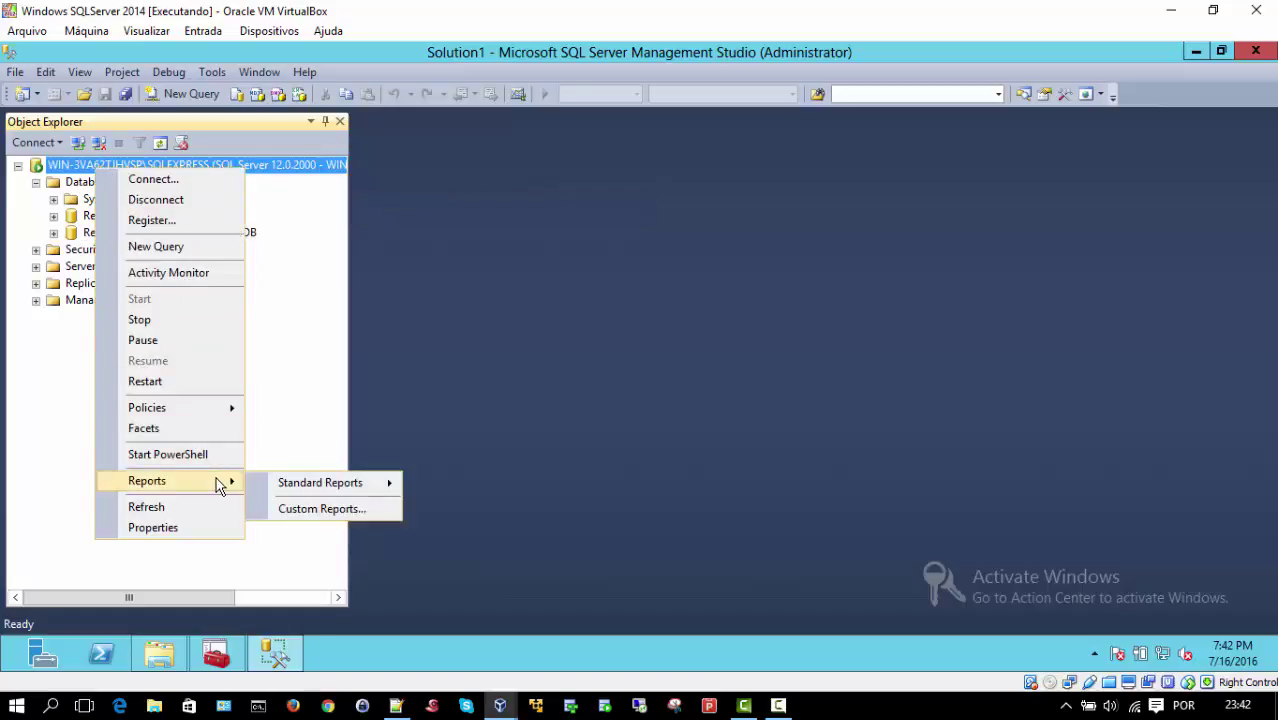
pyautogui.click(322, 509)
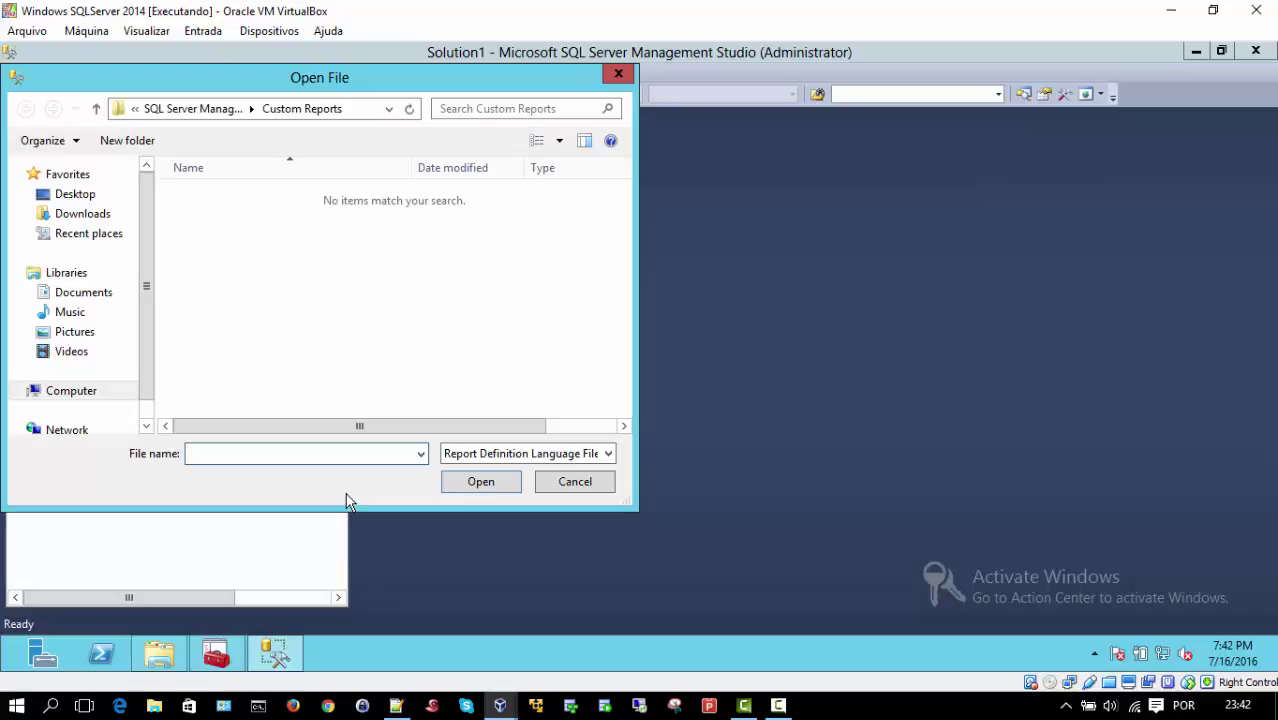
# Step: Load performance_dashboard_main.rdl from the 110\Tools\Performance Dashboard folder as a custom report
pyautogui.click(67, 390)
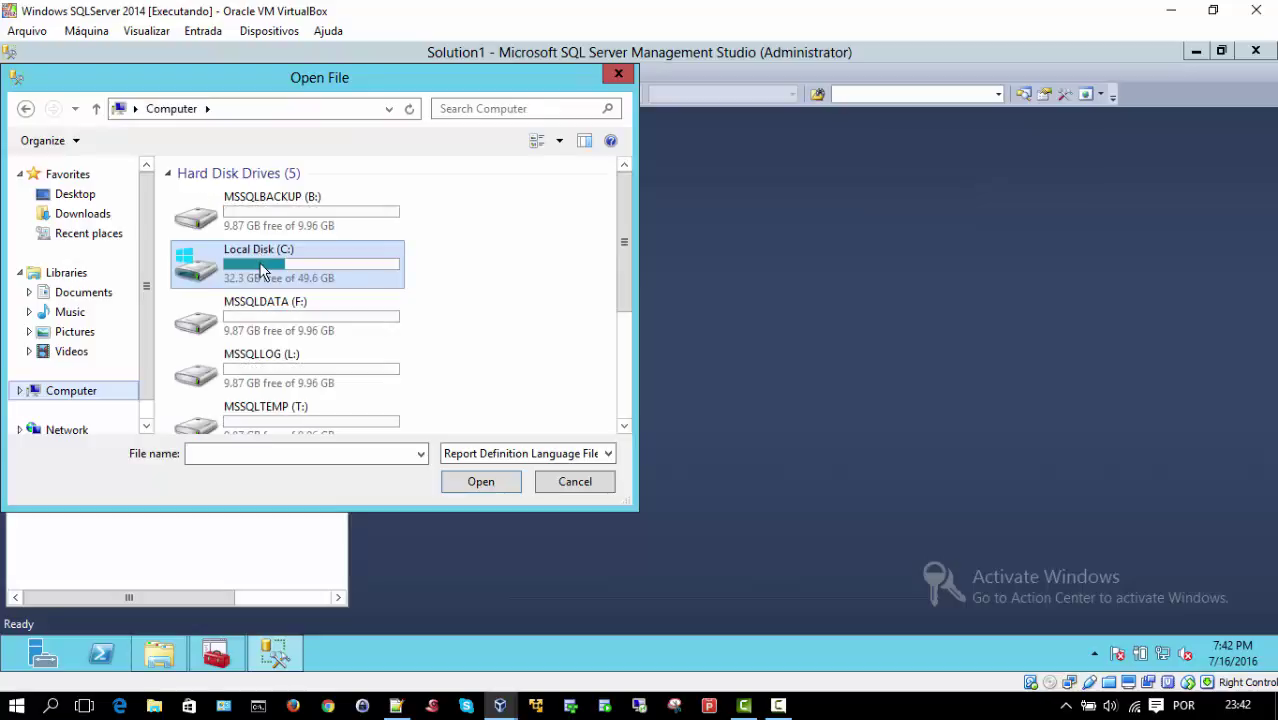
pyautogui.doubleClick(260, 266)
pyautogui.doubleClick(252, 237)
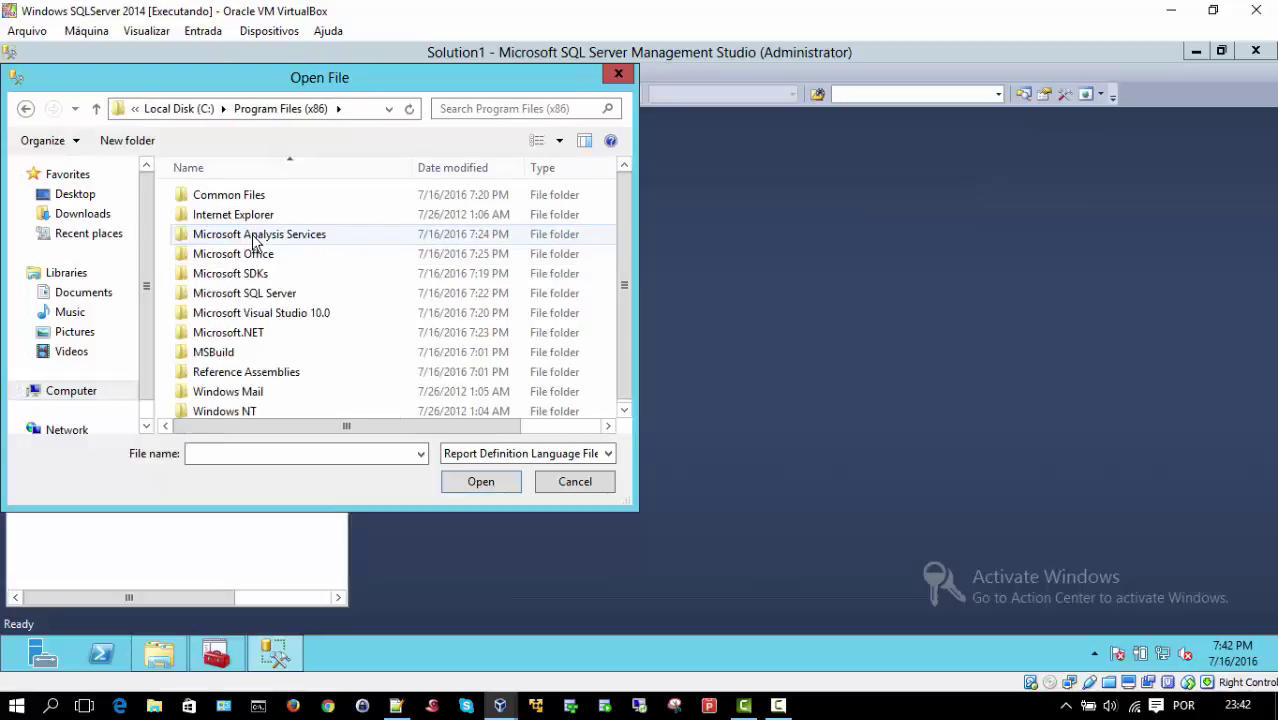
pyautogui.doubleClick(258, 293)
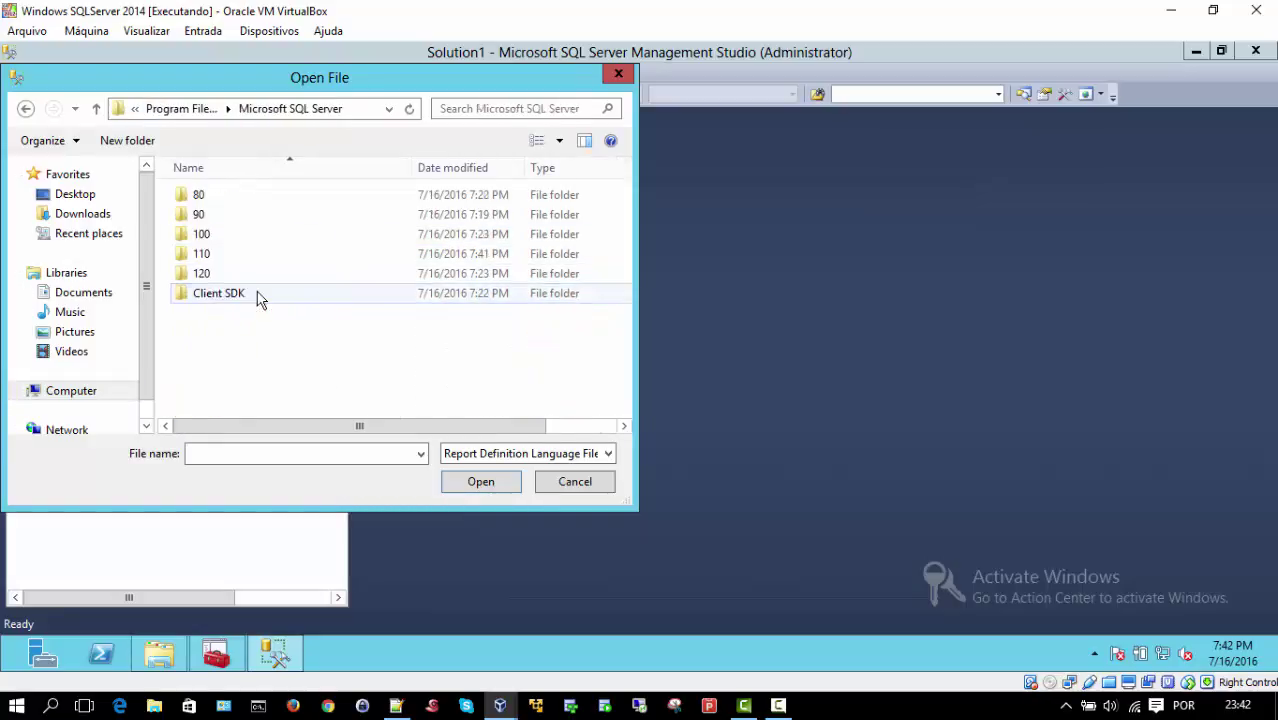
pyautogui.doubleClick(224, 254)
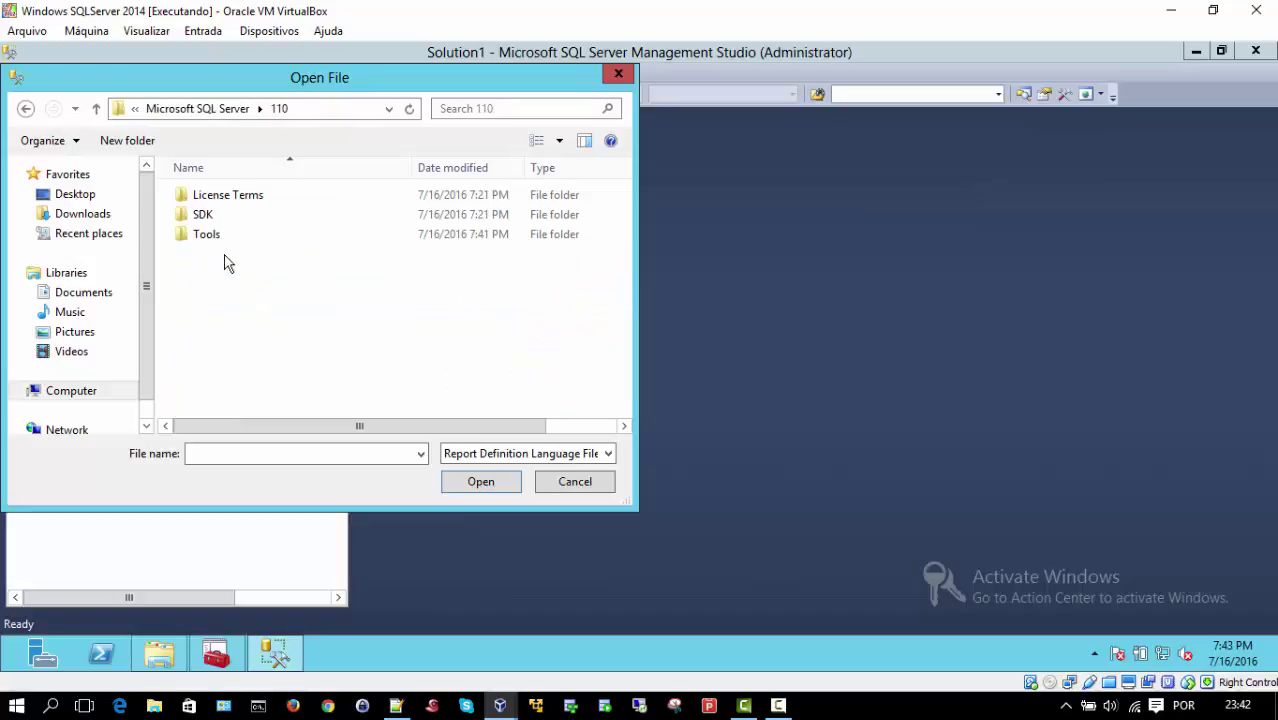
pyautogui.doubleClick(221, 244)
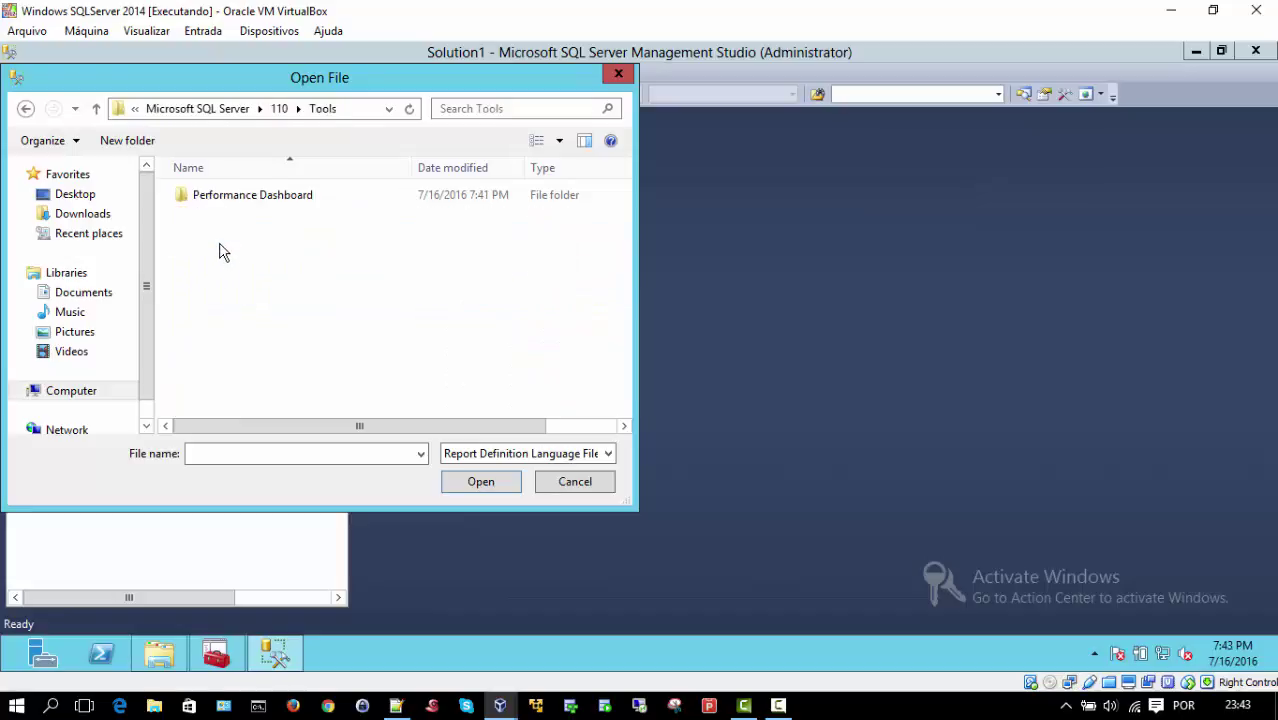
pyautogui.click(225, 197)
pyautogui.doubleClick(225, 197)
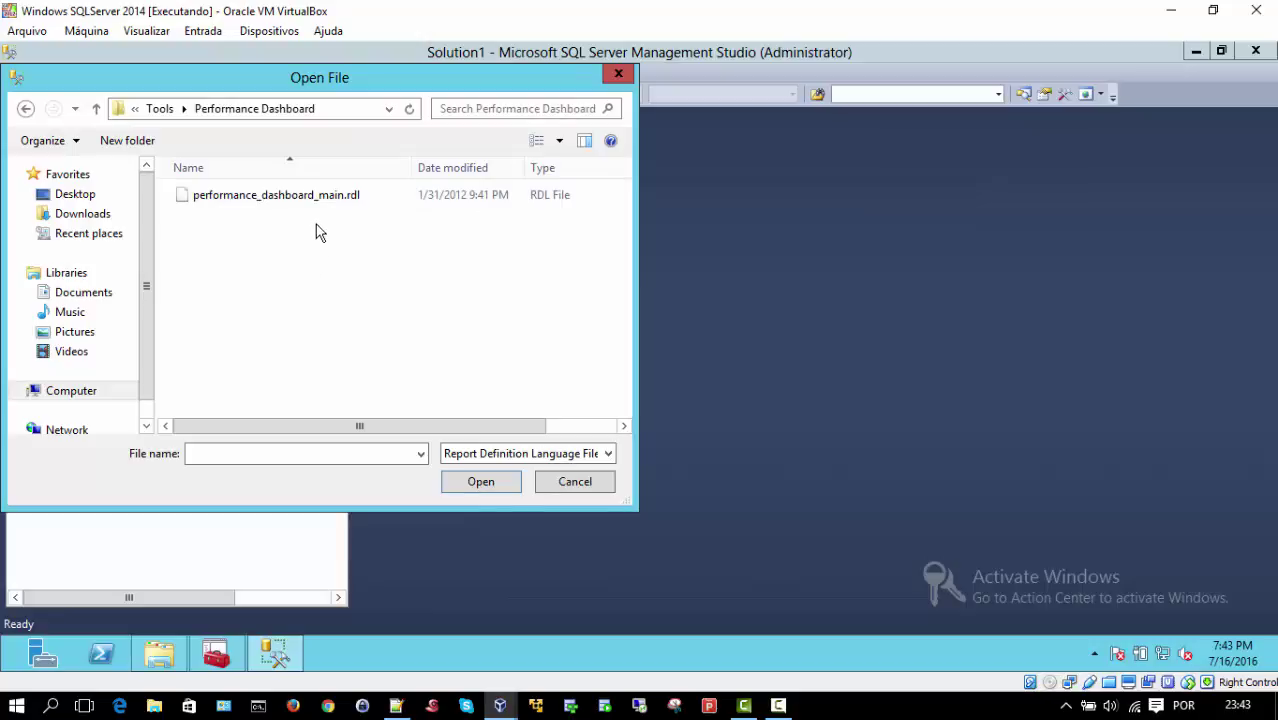
pyautogui.click(257, 194)
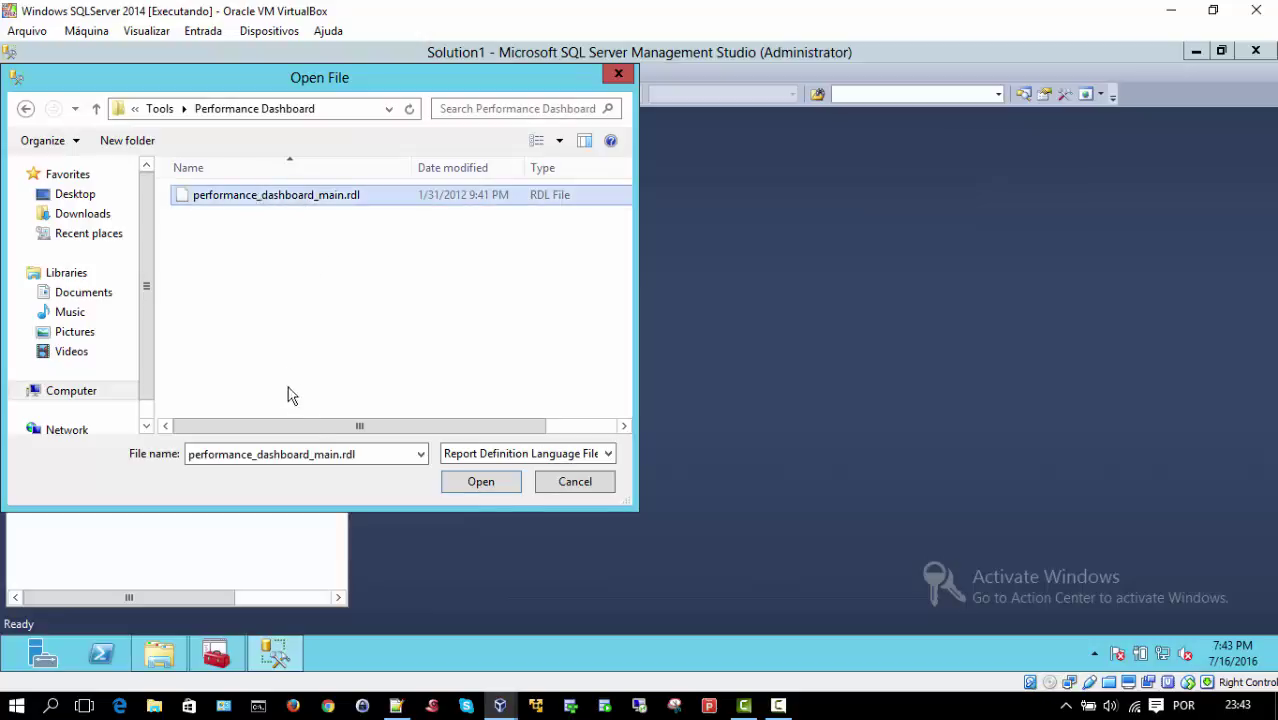
pyautogui.click(470, 482)
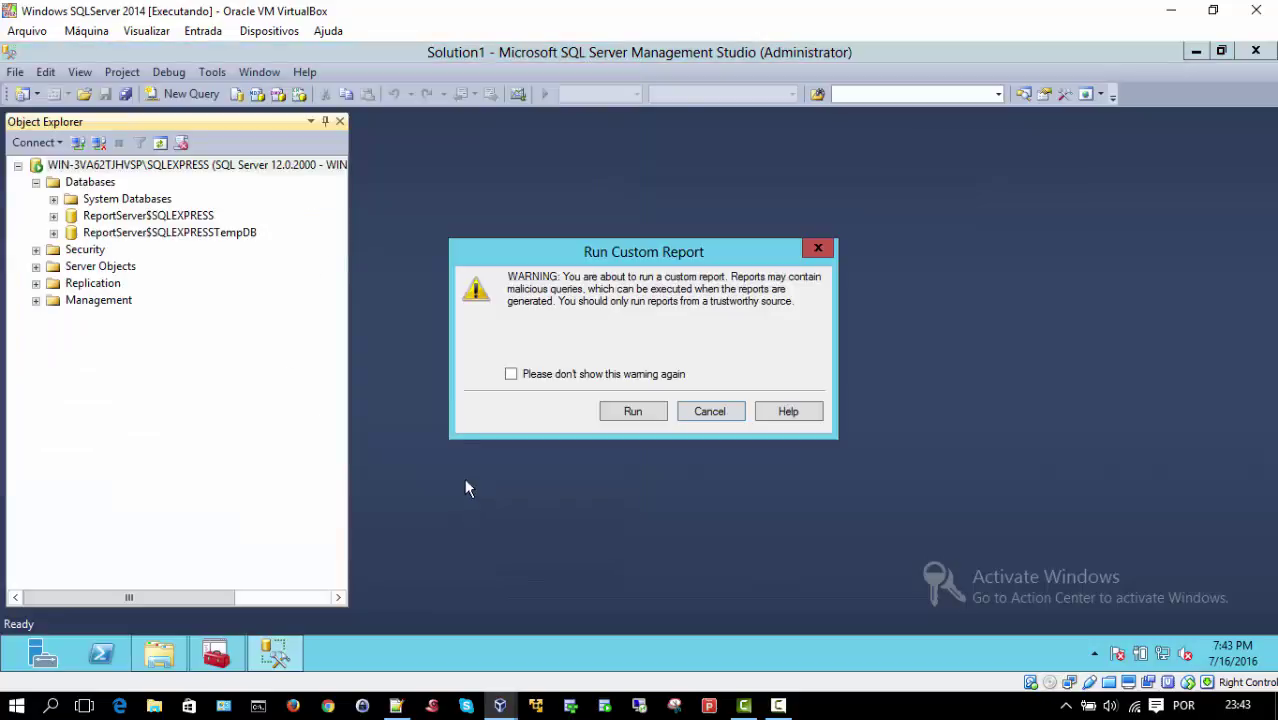
# Step: Choose Run in the Run Custom Report security warning
pyautogui.click(630, 414)
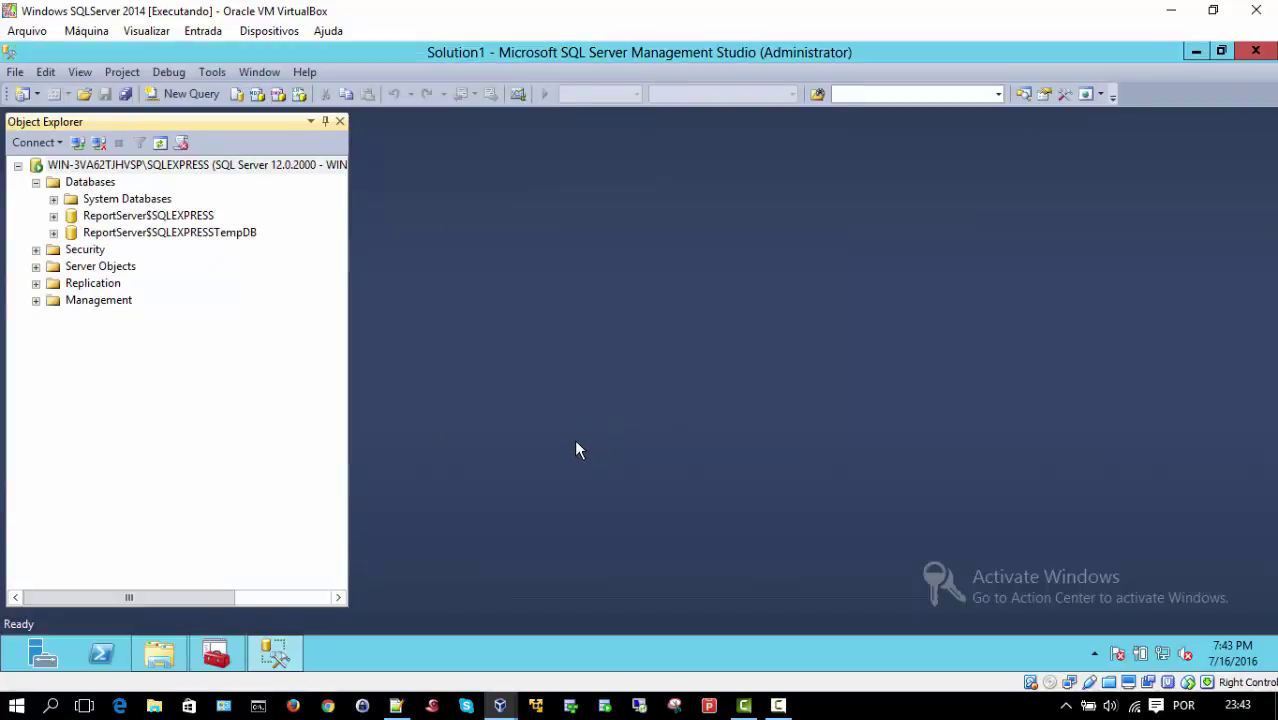
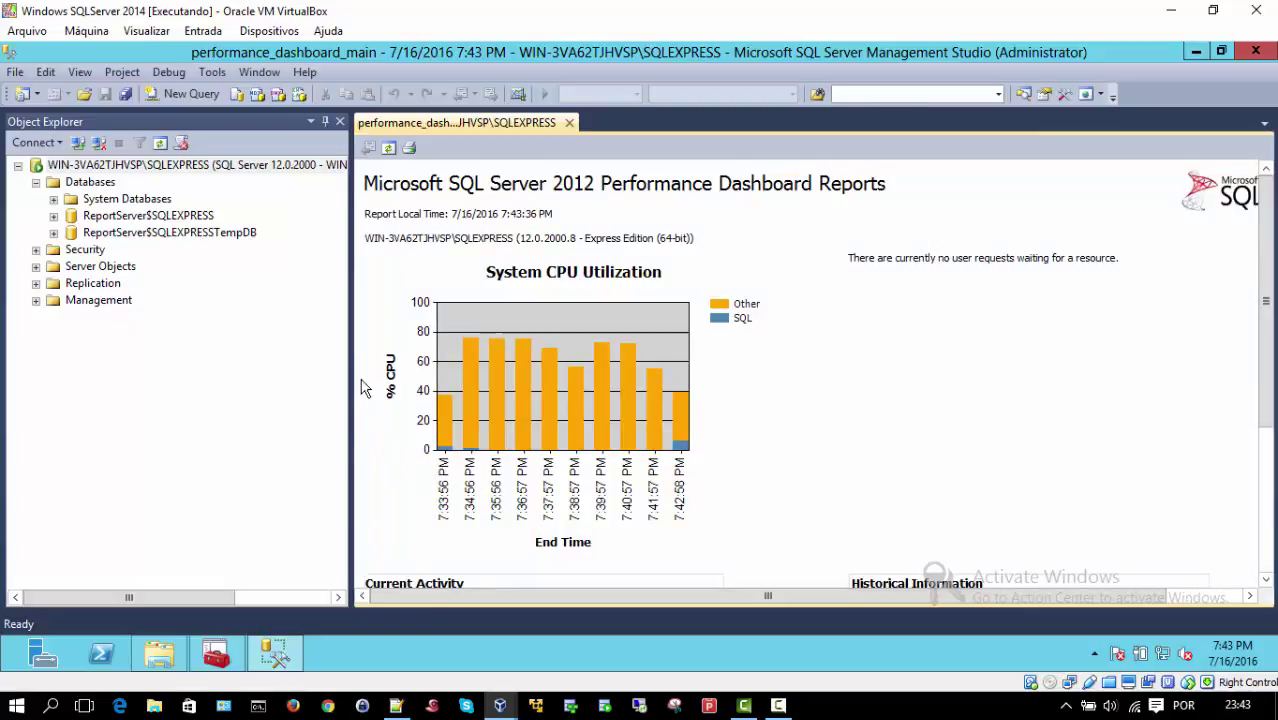
# Step: Drag the Object Explorer edge left to widen the report, review Current Activity, then return to the top
pyautogui.moveTo(352, 347); pyautogui.dragTo(266, 334)
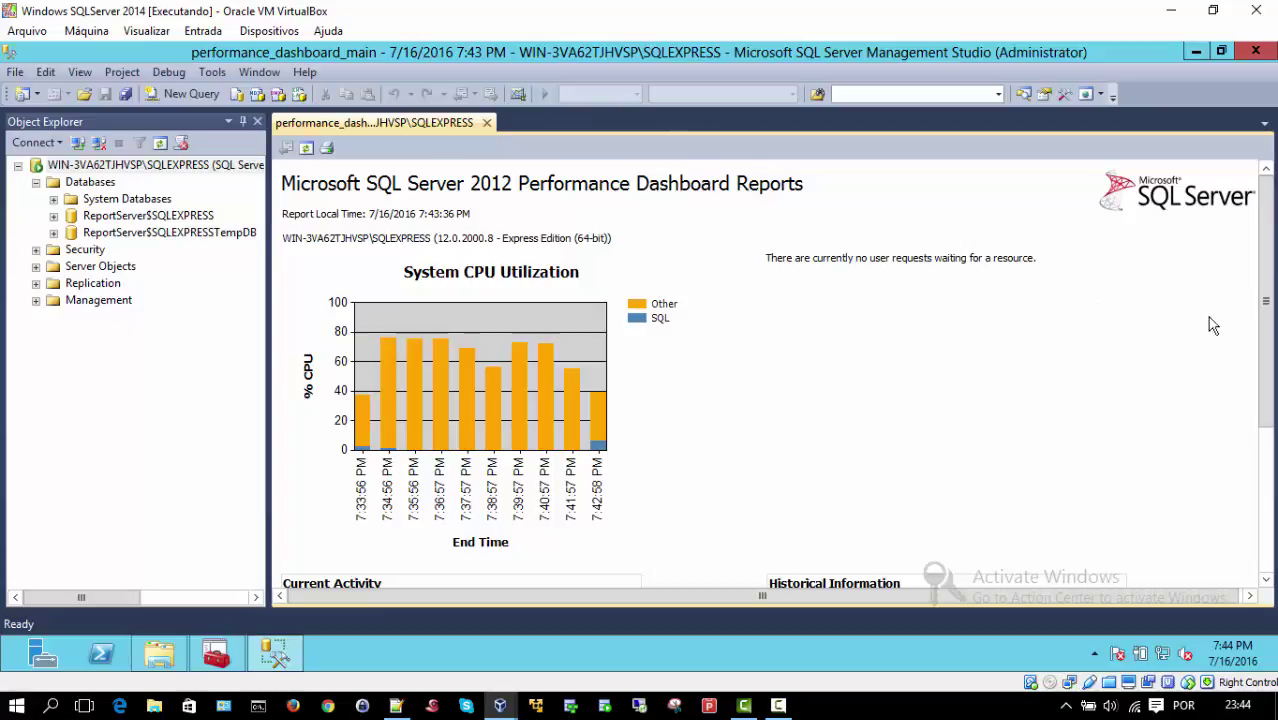
pyautogui.moveTo(1268, 305); pyautogui.dragTo(1272, 467)
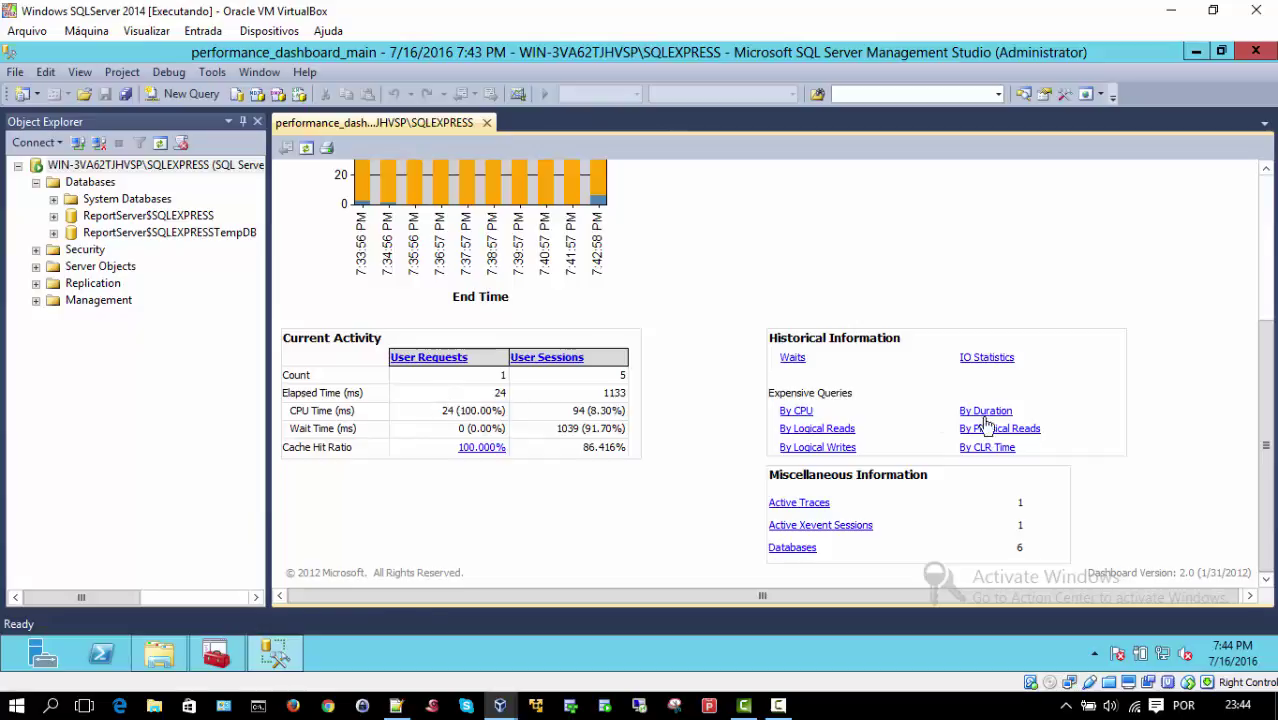
pyautogui.moveTo(1265, 440); pyautogui.dragTo(1265, 295)
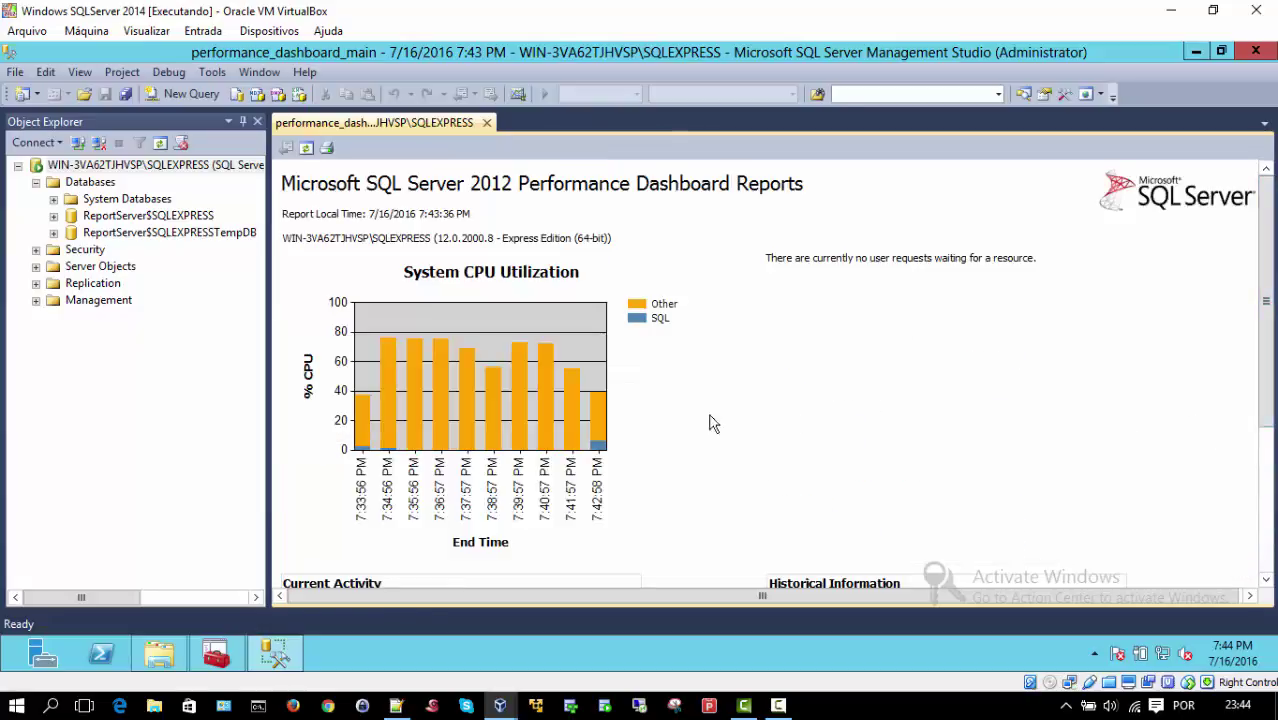
pyautogui.click(598, 450)
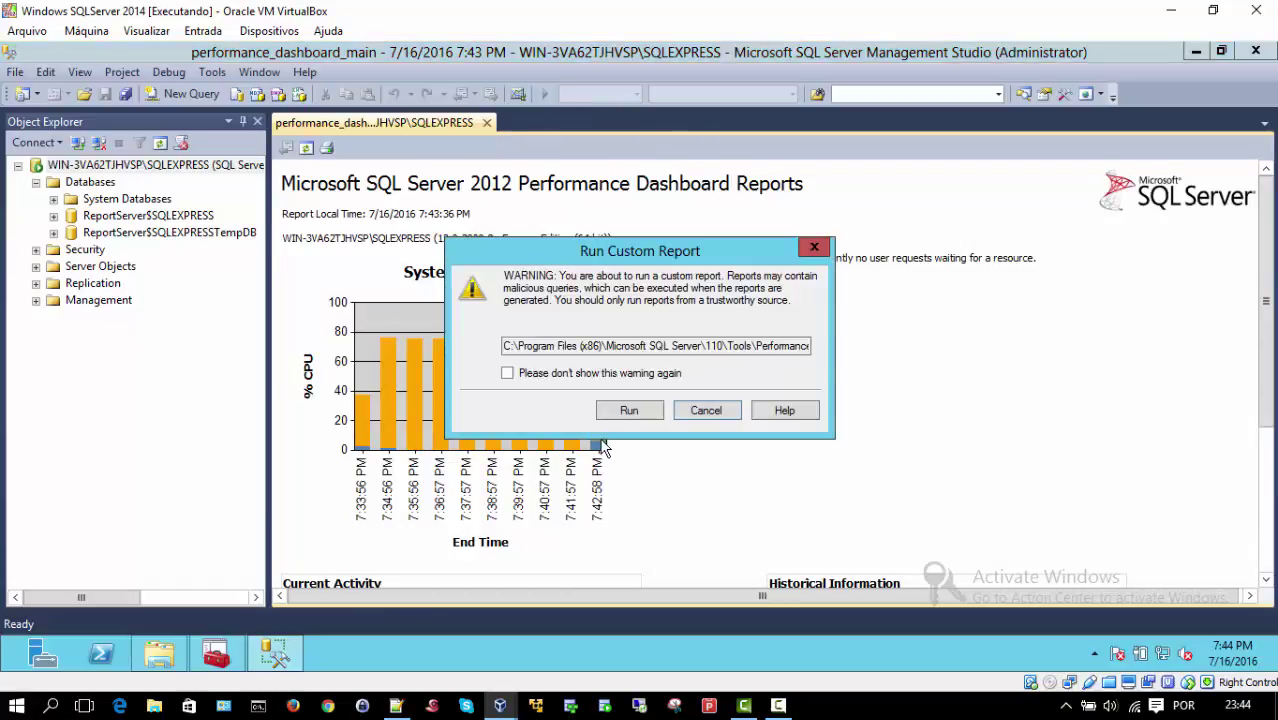
pyautogui.click(626, 411)
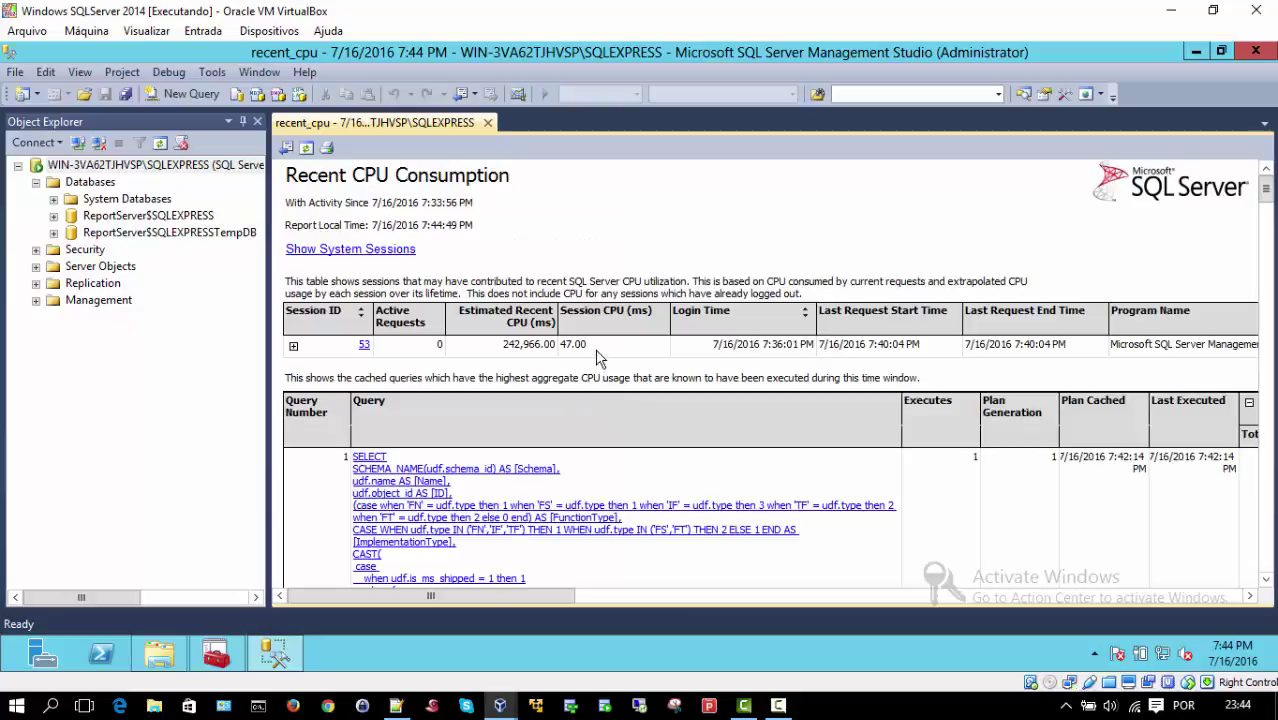
pyautogui.scroll(-1, 593, 362)
pyautogui.scroll(-4, 593, 362)
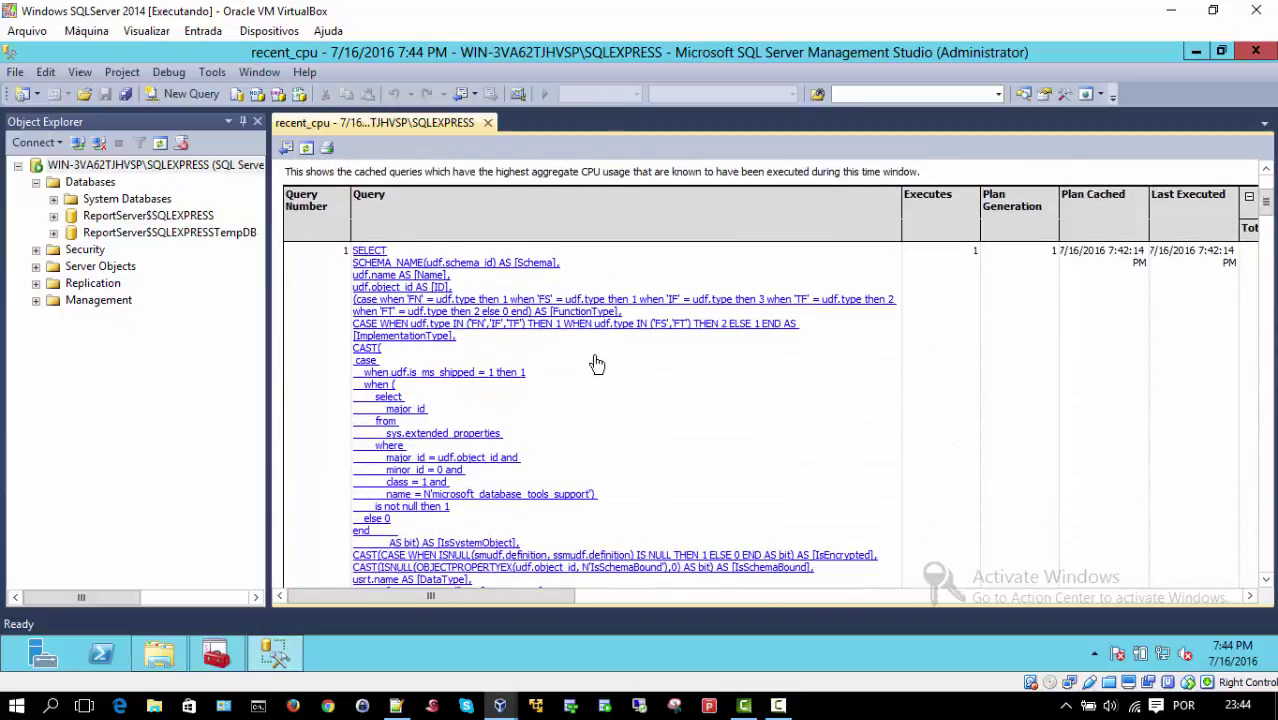
pyautogui.scroll(5, 593, 362)
pyautogui.click(285, 147)
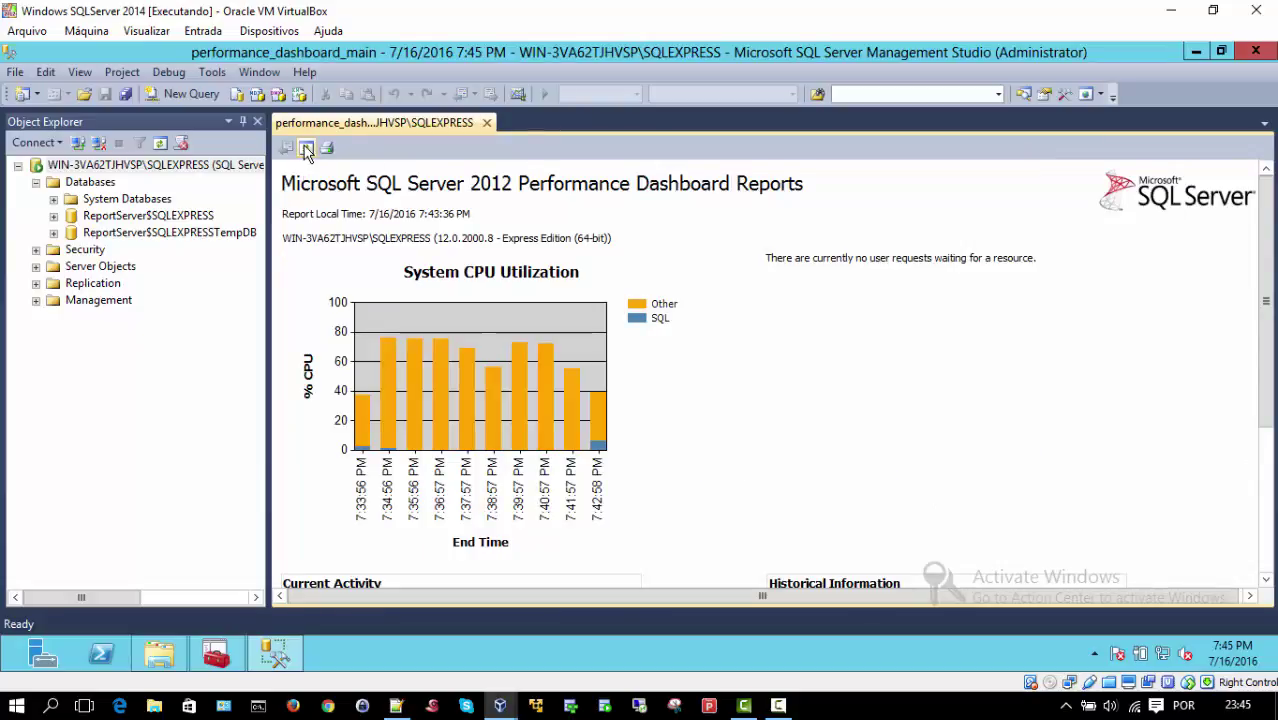
# Step: Reload the dashboard so the System CPU Utilization chart shows samples through 7:44:58 PM
pyautogui.click(307, 148)
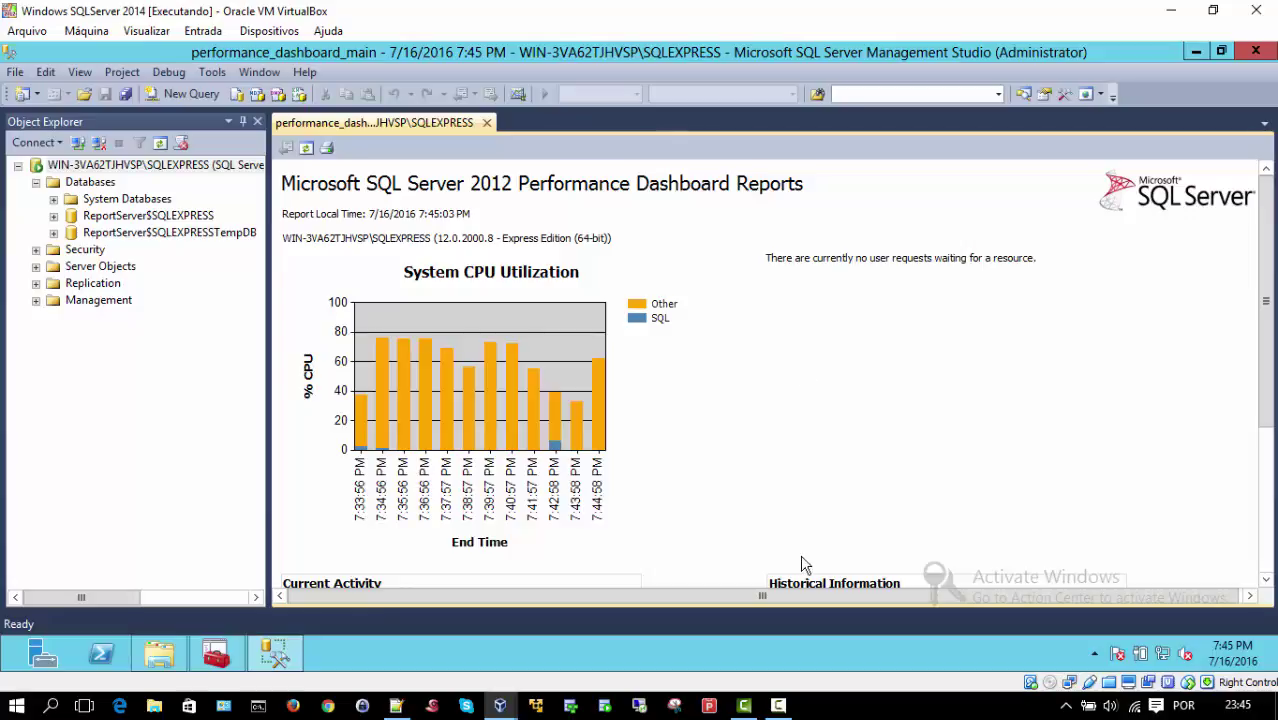
pyautogui.click(781, 707)
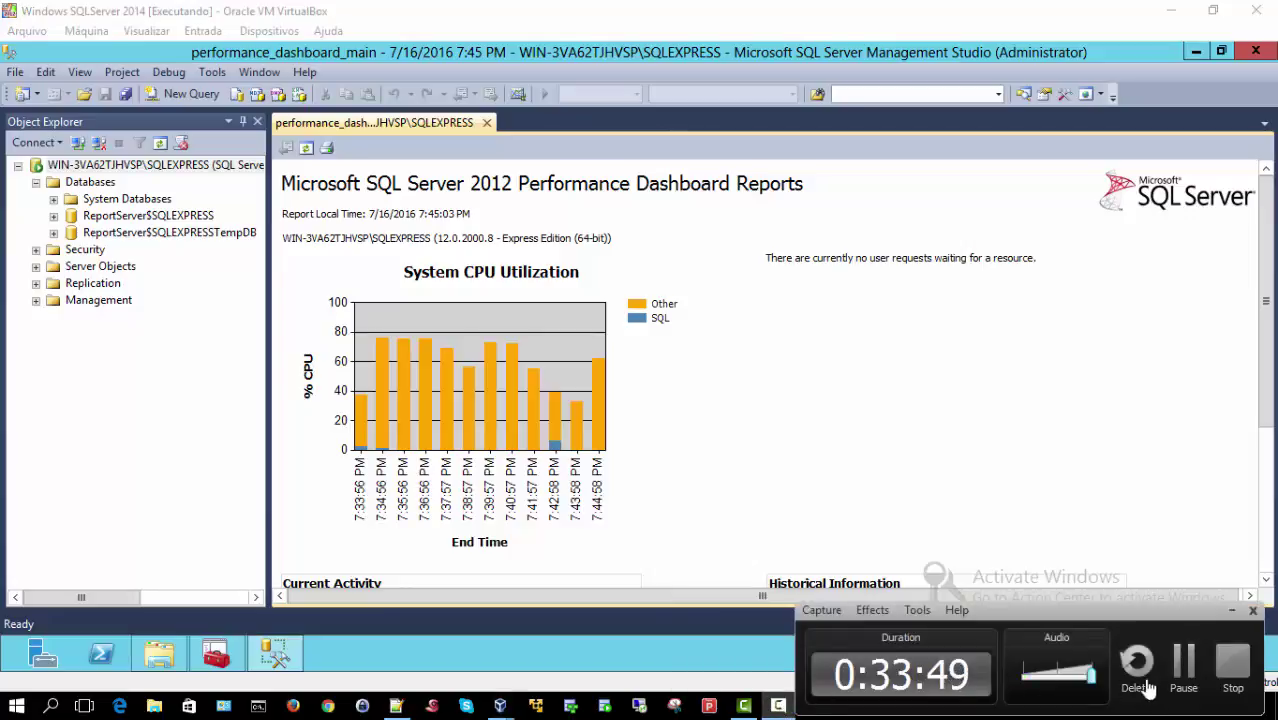